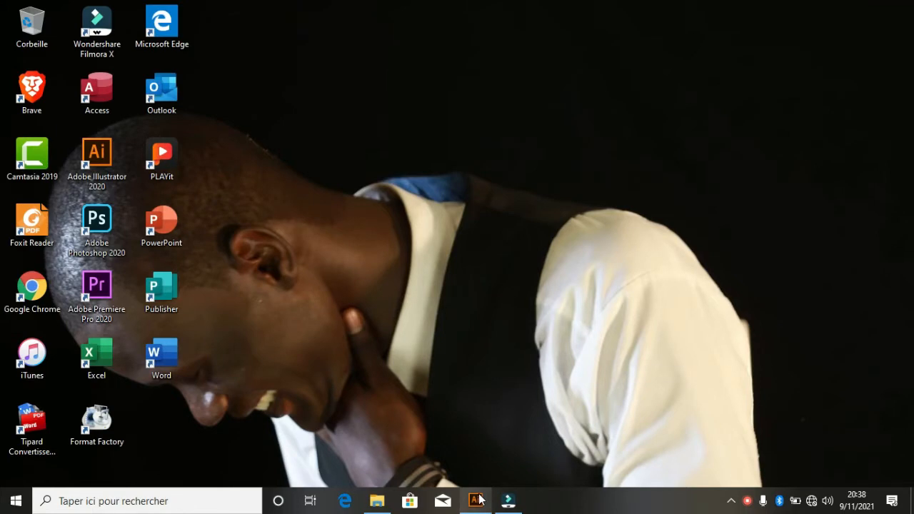
# - Launch Illustrator 2020 and start a new document from Fichier > Nouveau
pyautogui.click(475, 500)
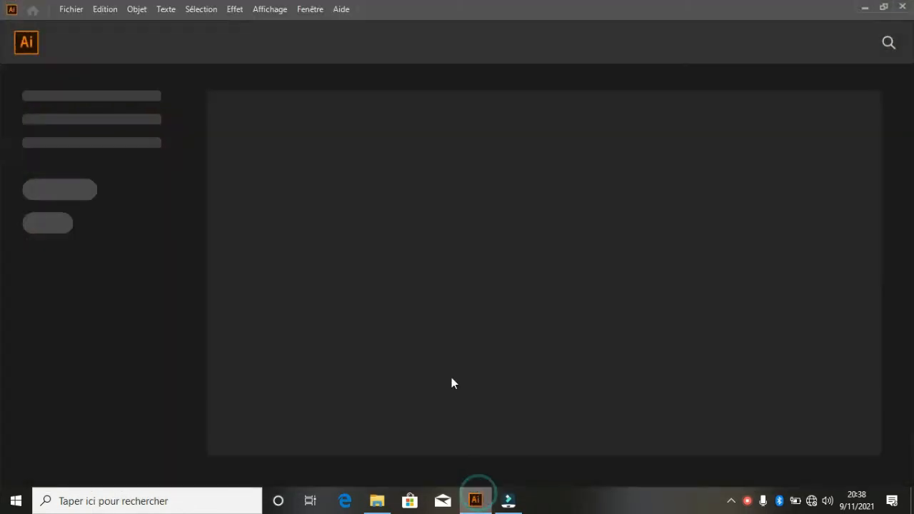
pyautogui.click(71, 10)
pyautogui.click(82, 28)
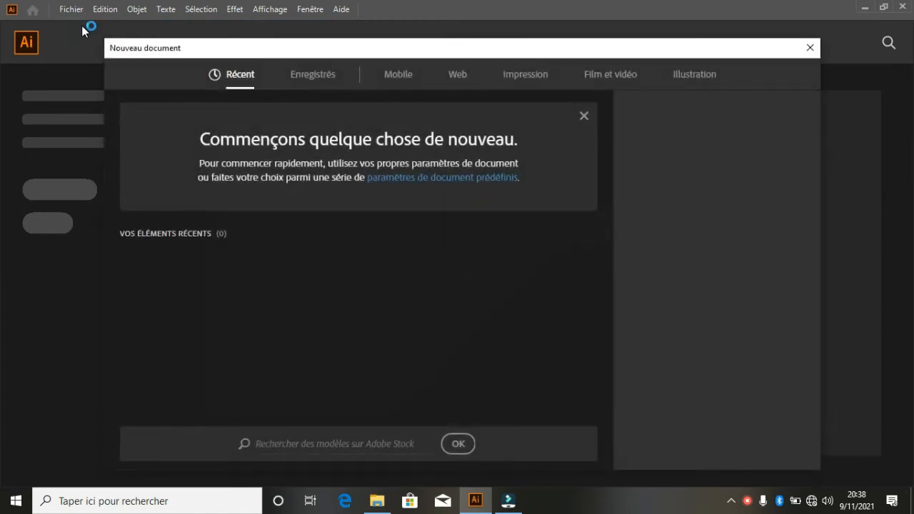
# - Create print document 'carte de visite-recto-verso': centimetres, 85 × 55, landscape, 2 artboards
pyautogui.click(527, 79)
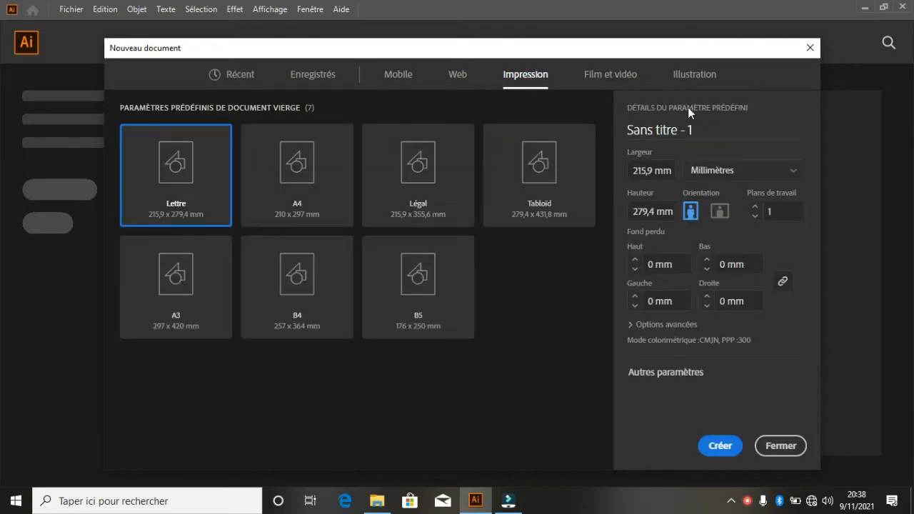
pyautogui.moveTo(698, 130); pyautogui.dragTo(619, 125)
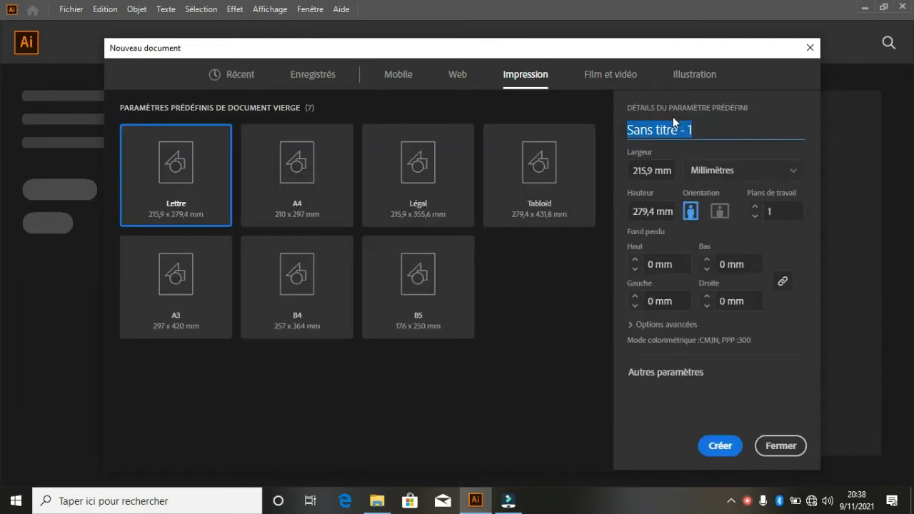
pyautogui.write('carte de')
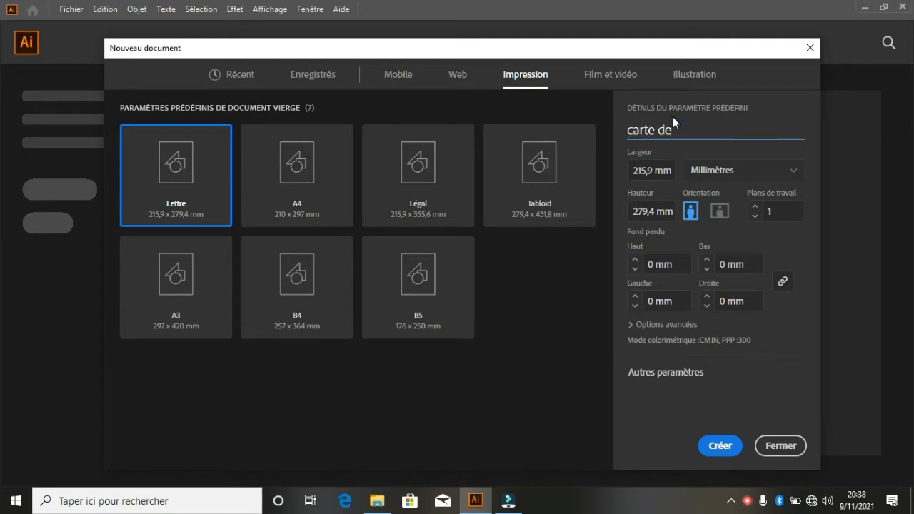
pyautogui.write(' visite-recto-verso')
pyautogui.click(794, 173)
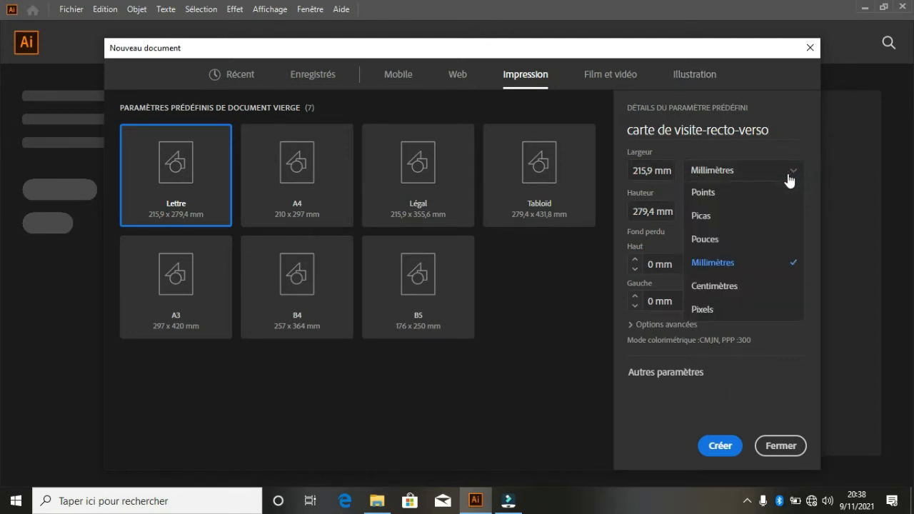
pyautogui.click(715, 286)
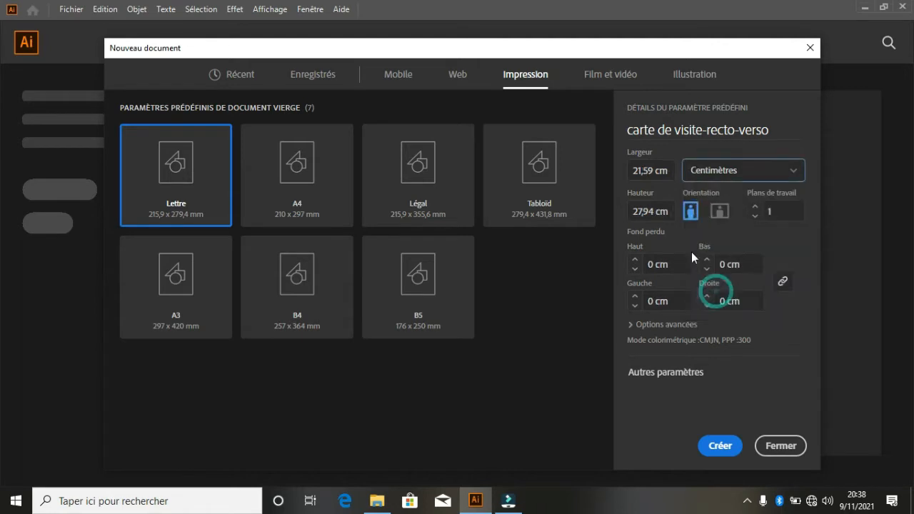
pyautogui.doubleClick(657, 170)
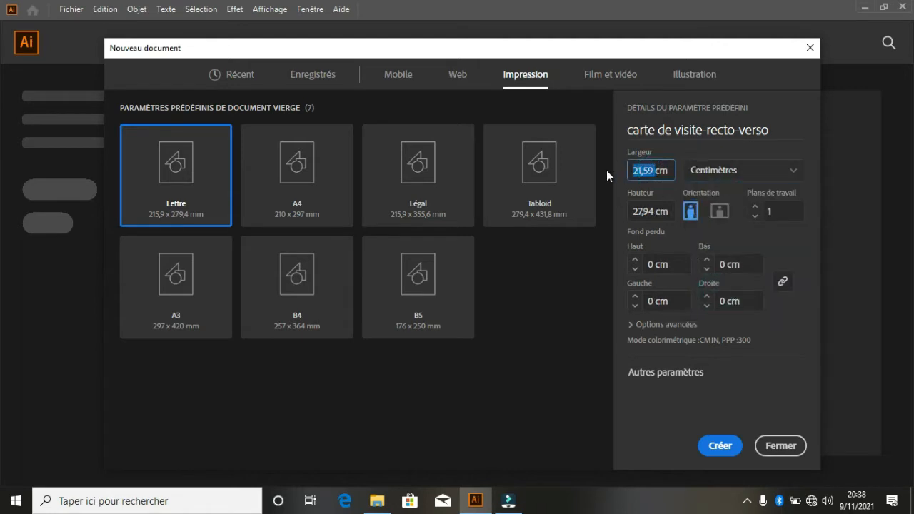
pyautogui.write('85')
pyautogui.doubleClick(651, 211)
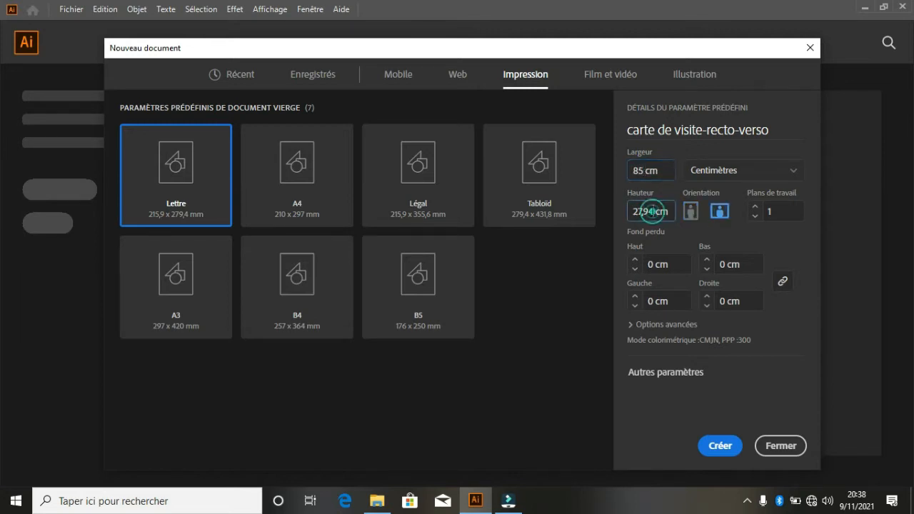
pyautogui.write('55')
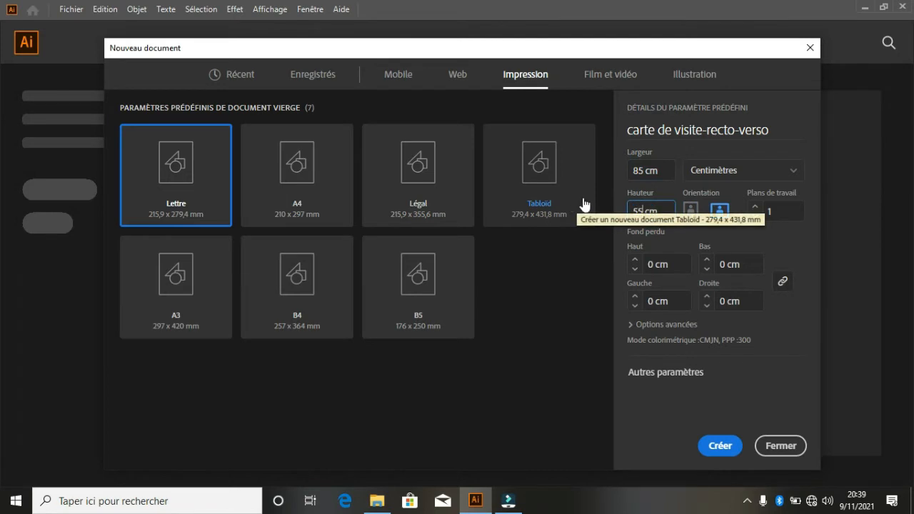
pyautogui.click(722, 222)
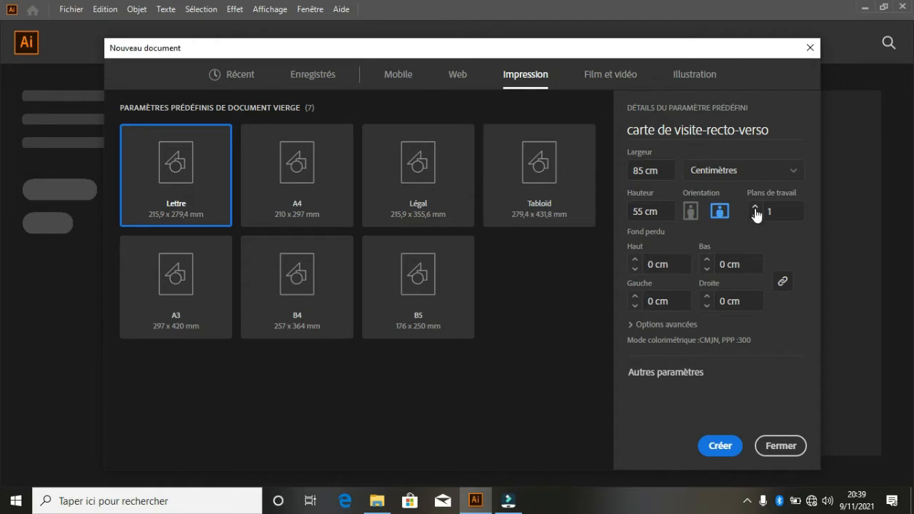
pyautogui.click(754, 207)
pyautogui.click(719, 447)
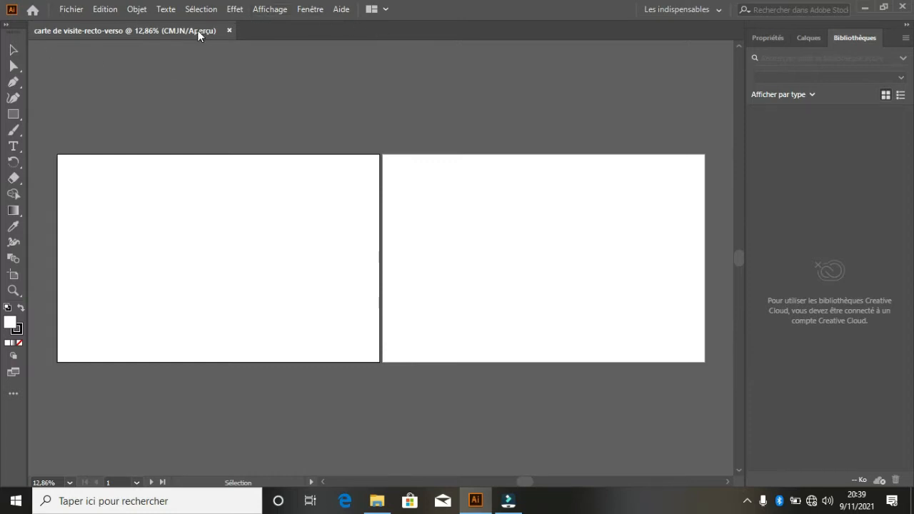
# - Switch to the Les indispensables classiques workspace and zoom out slightly on both artboards
pyautogui.click(720, 9)
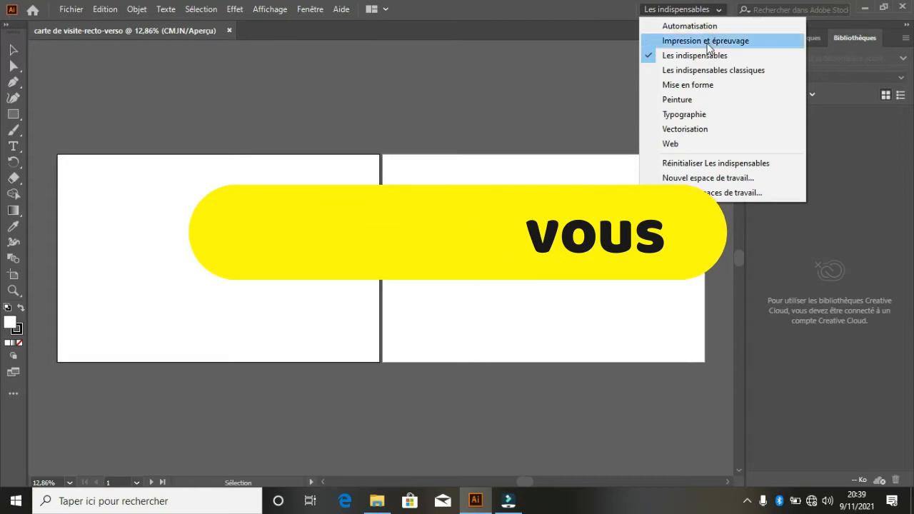
pyautogui.click(700, 70)
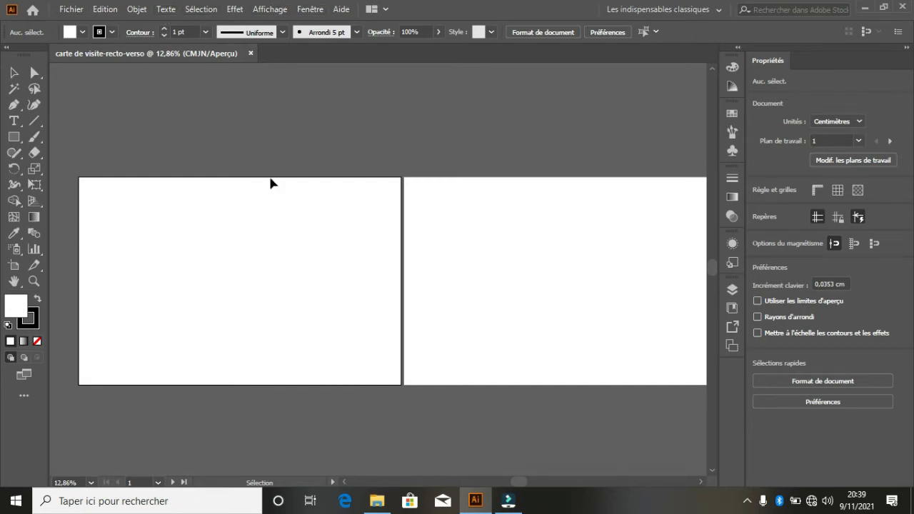
pyautogui.click(245, 271)
pyautogui.moveTo(517, 482); pyautogui.dragTo(523, 484)
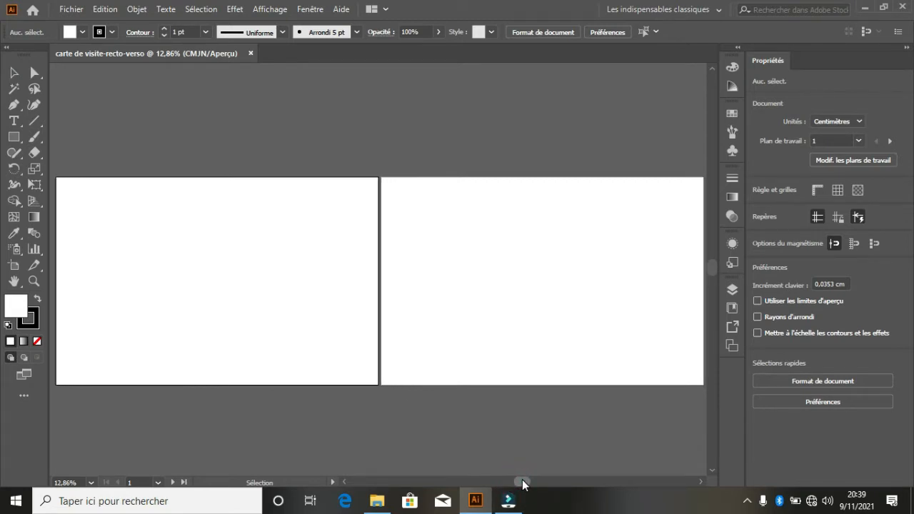
pyautogui.hotkey('ctrl', '-')
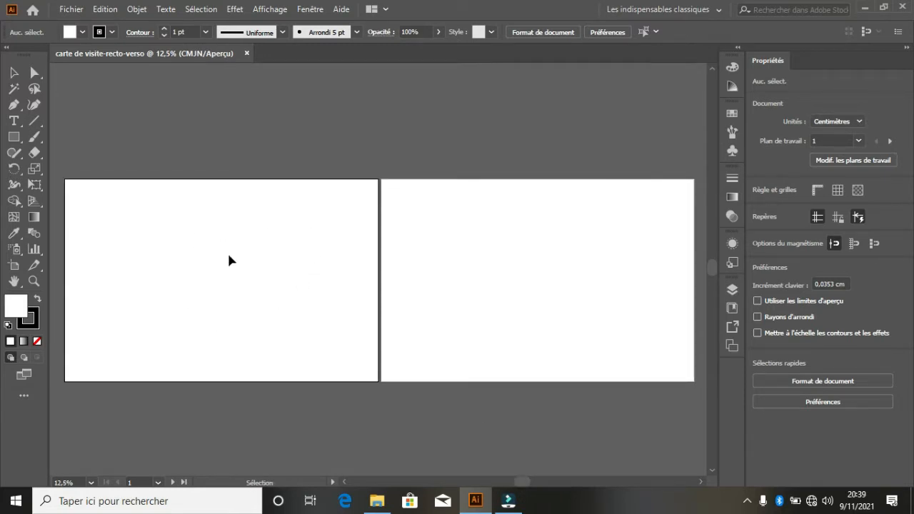
# - Draw a rectangle from the left artboard's corner, filled cyan with no stroke
pyautogui.click(15, 136)
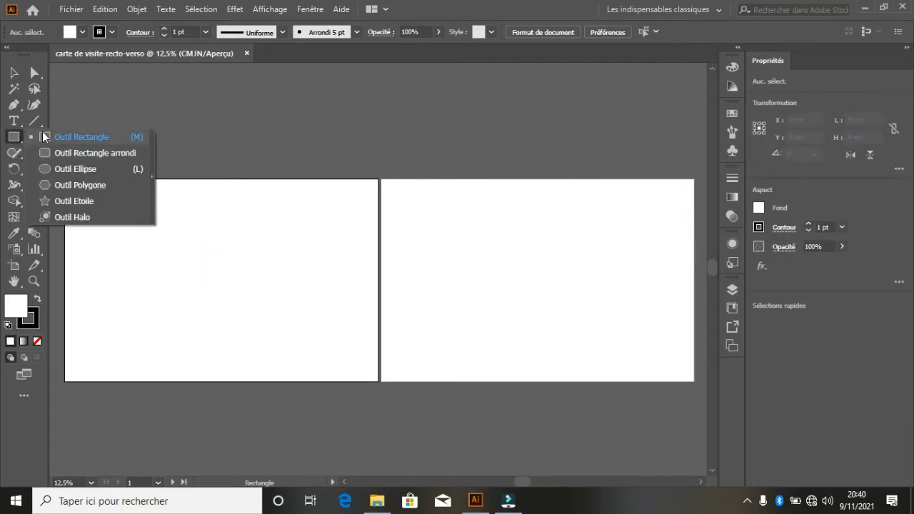
pyautogui.click(45, 136)
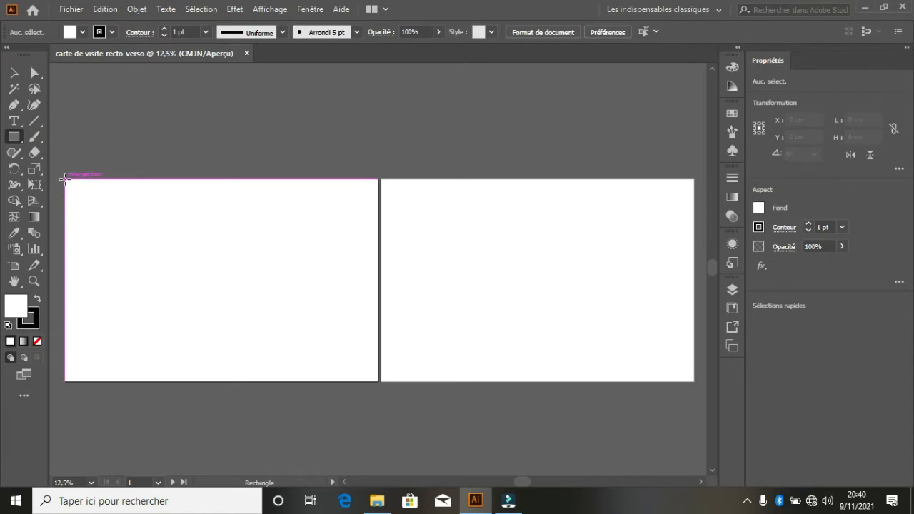
pyautogui.moveTo(65, 180); pyautogui.dragTo(300, 381)
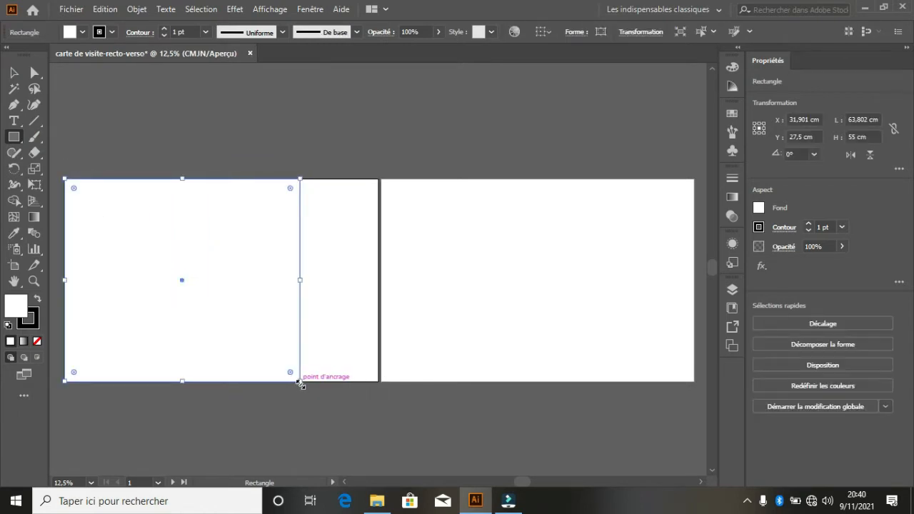
pyautogui.click(82, 32)
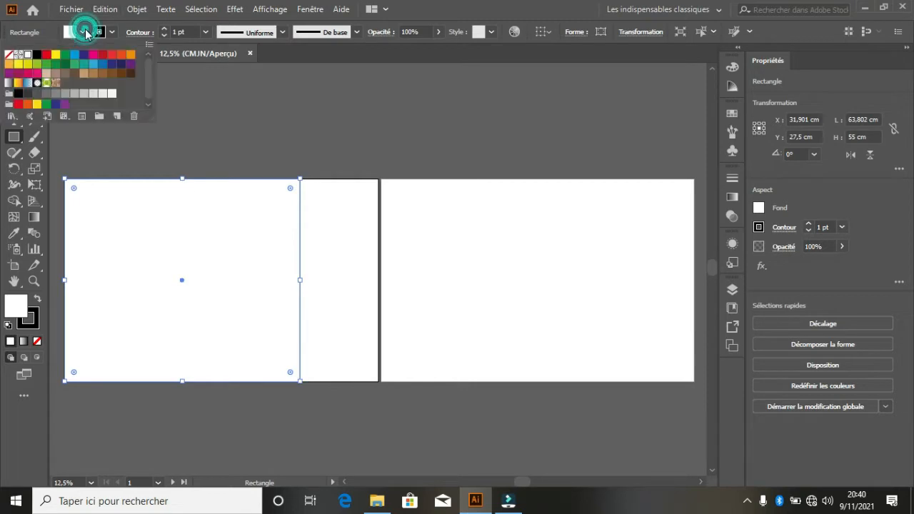
pyautogui.click(92, 69)
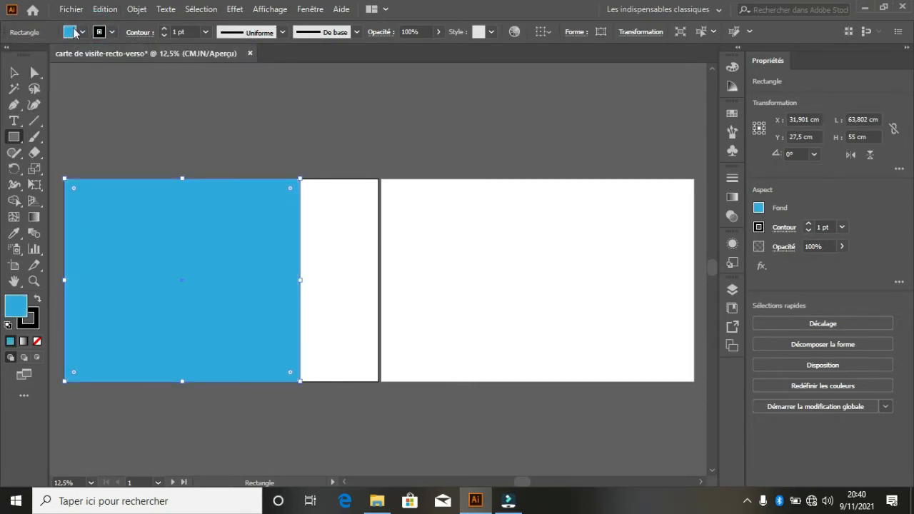
pyautogui.click(99, 31)
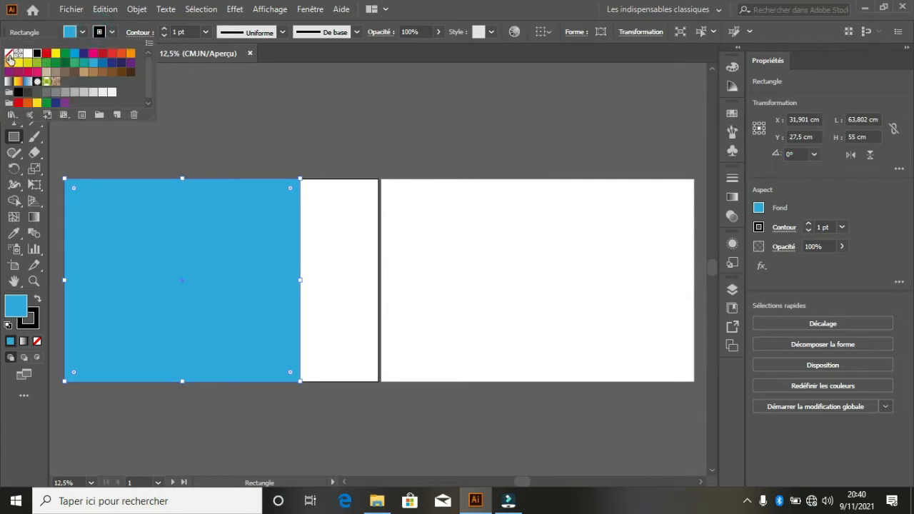
pyautogui.click(9, 58)
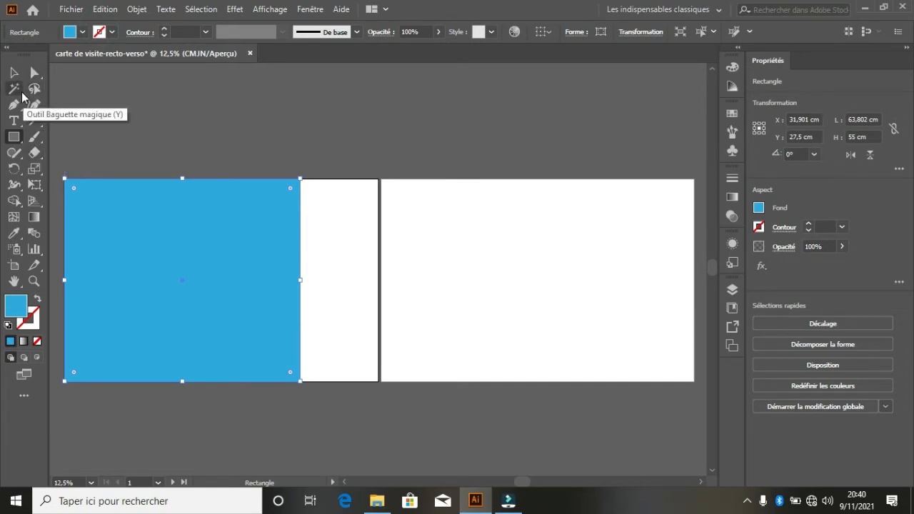
# - Add a smooth midpoint anchor on the right edge, pull it outward, then narrow the shape
pyautogui.moveTo(13, 104); pyautogui.dragTo(60, 121)
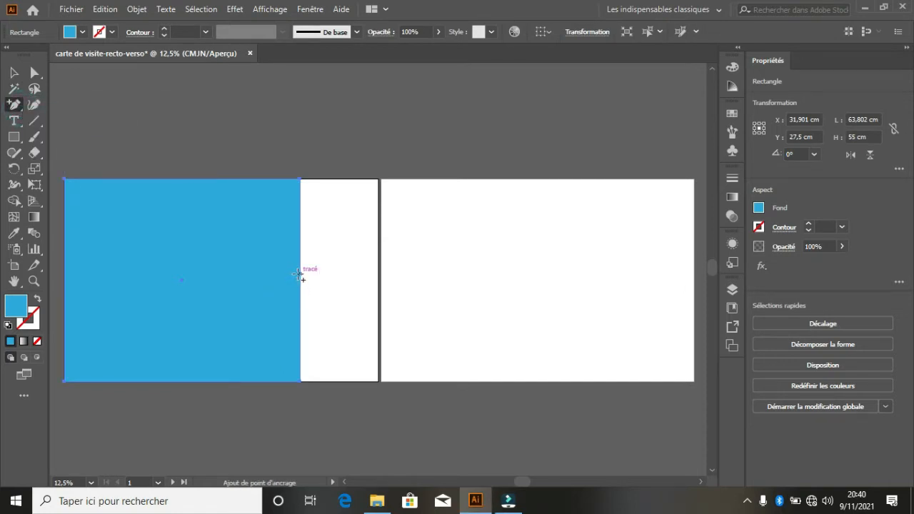
pyautogui.click(300, 274)
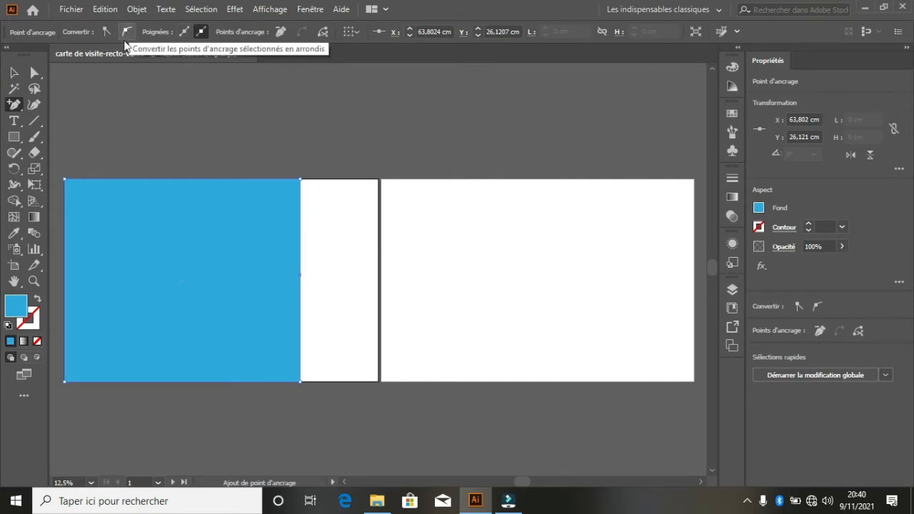
pyautogui.click(128, 33)
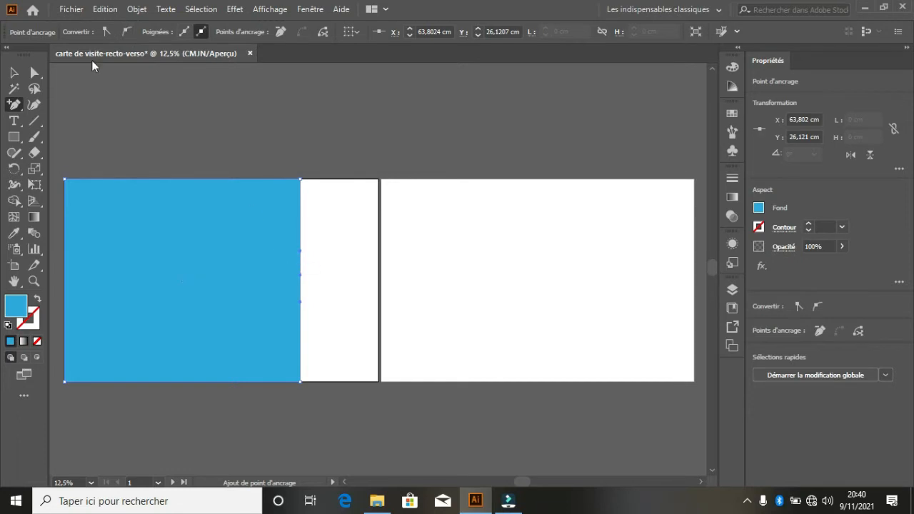
pyautogui.press('a')
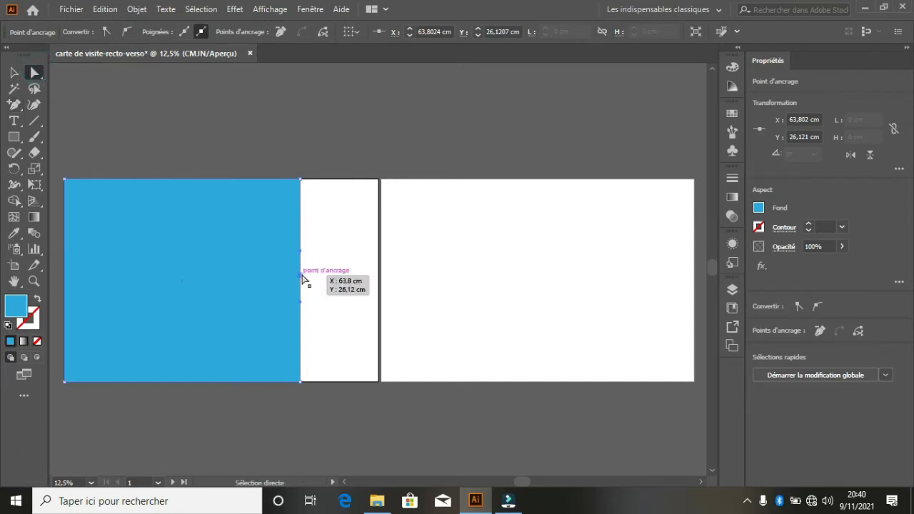
pyautogui.moveTo(301, 278); pyautogui.dragTo(318, 280)
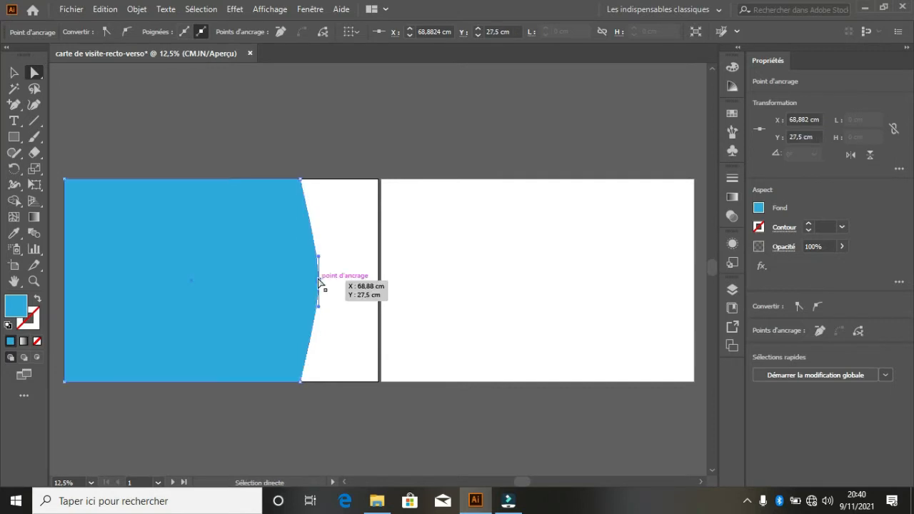
pyautogui.click(16, 72)
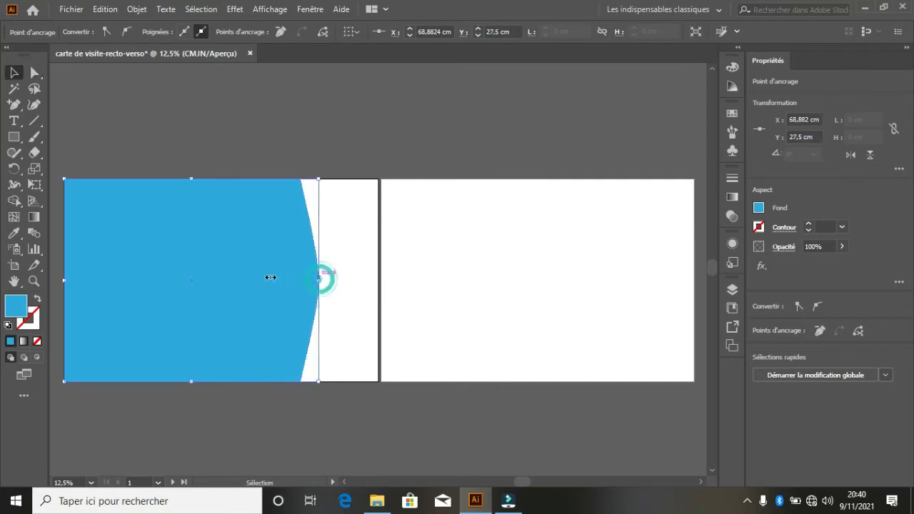
pyautogui.moveTo(319, 280); pyautogui.dragTo(240, 281)
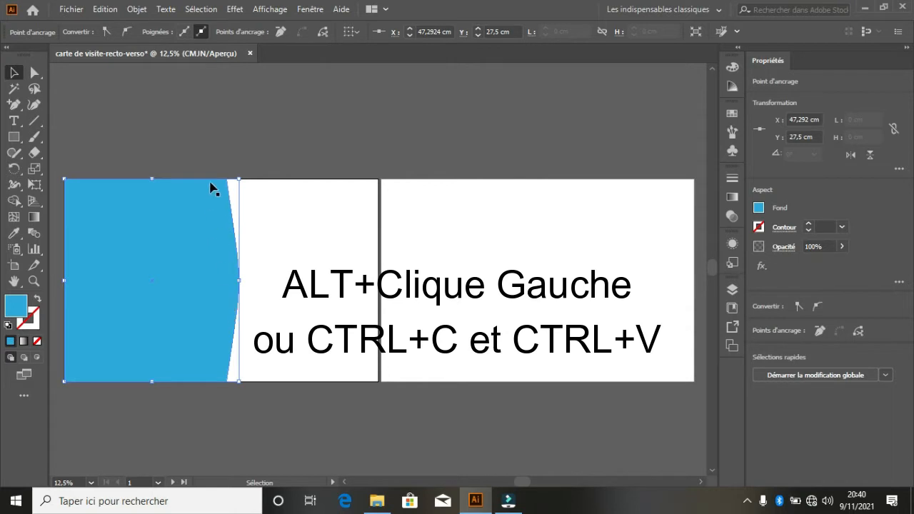
# - Alt-drag a copy of the curved shape left, extend it to the card edge, fill it white
pyautogui.click(223, 328)
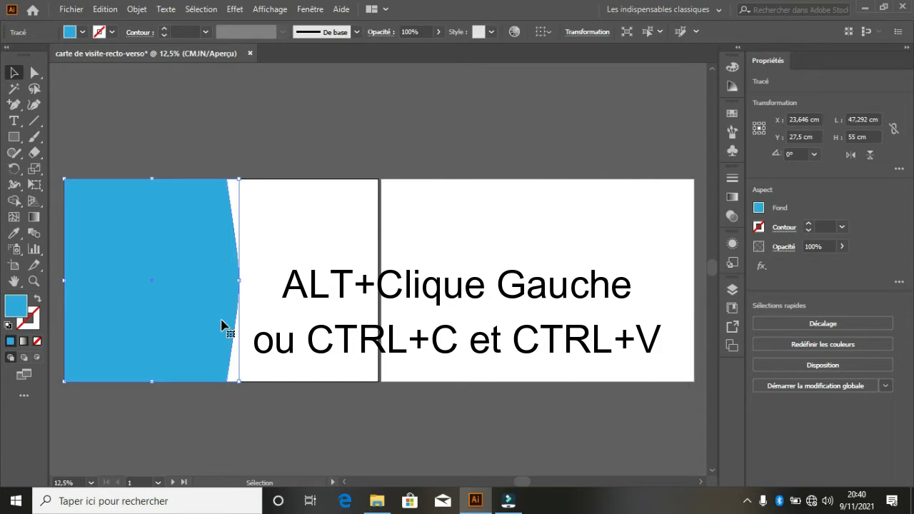
pyautogui.moveTo(221, 325); pyautogui.dragTo(215, 322)
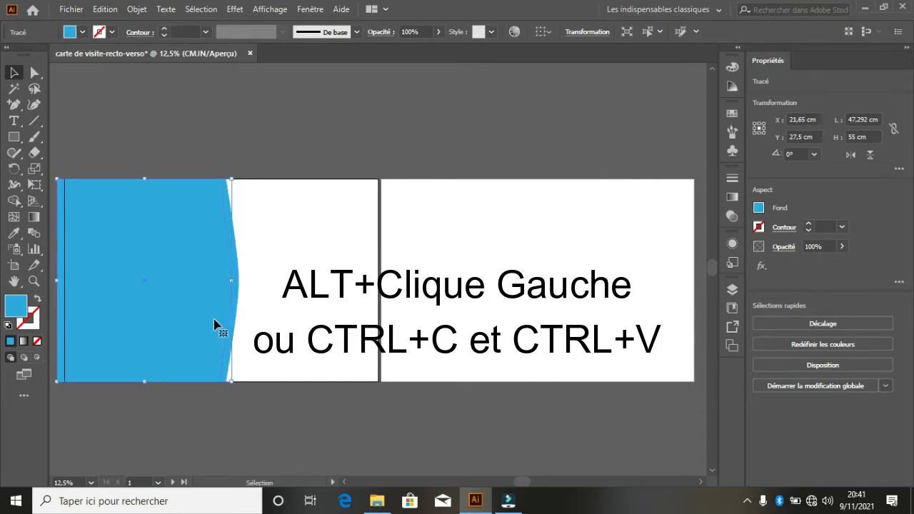
pyautogui.moveTo(56, 280); pyautogui.dragTo(64, 282)
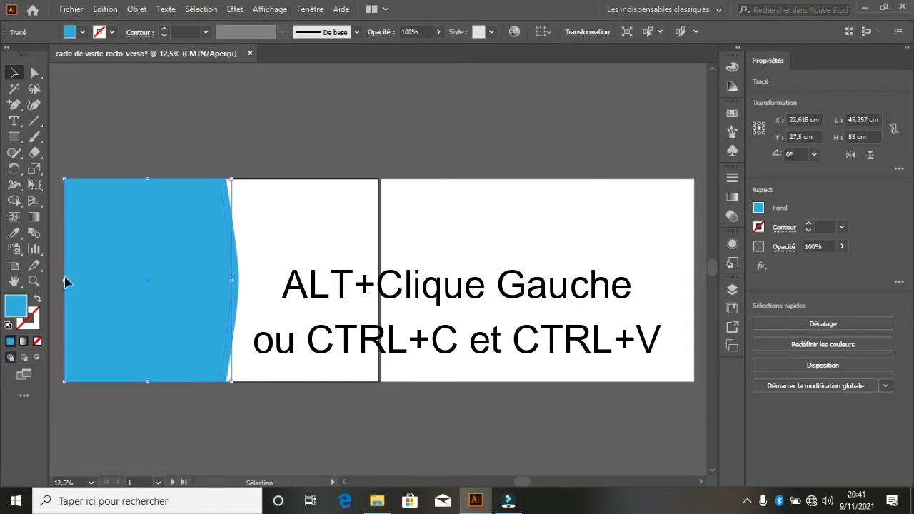
pyautogui.click(83, 32)
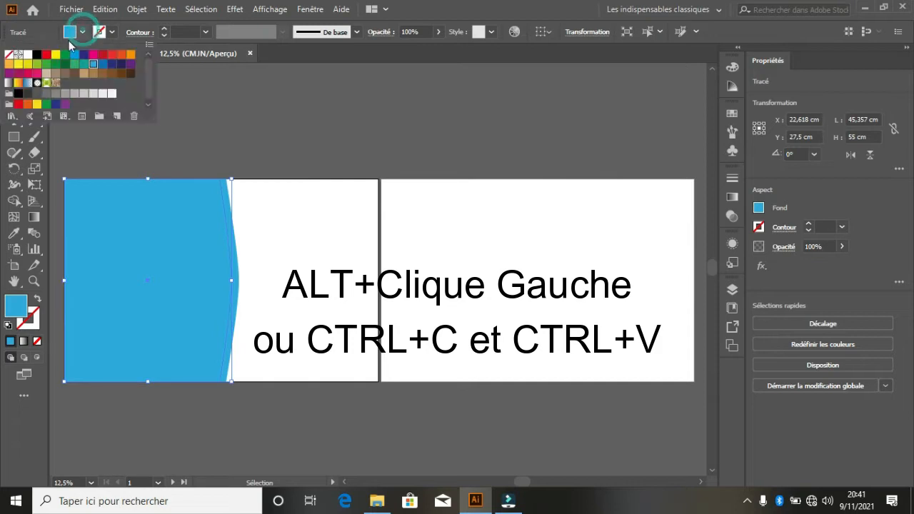
pyautogui.click(25, 56)
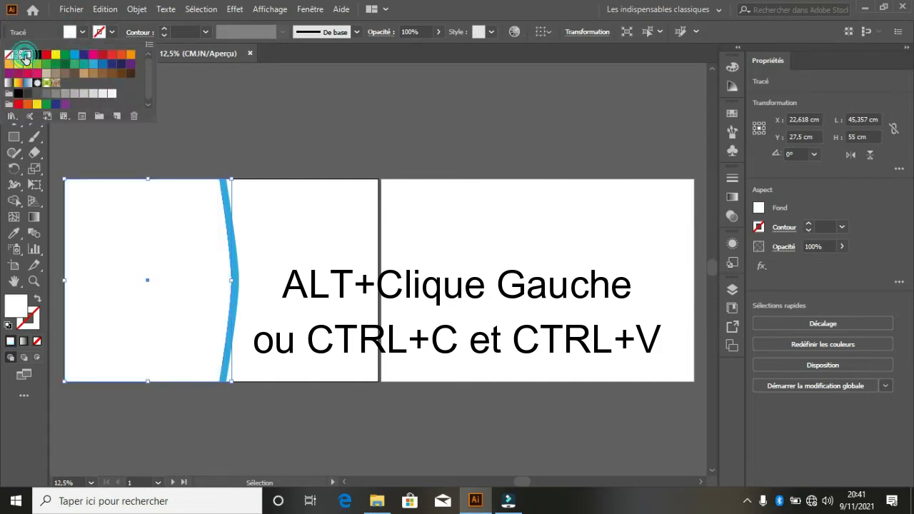
pyautogui.click(71, 32)
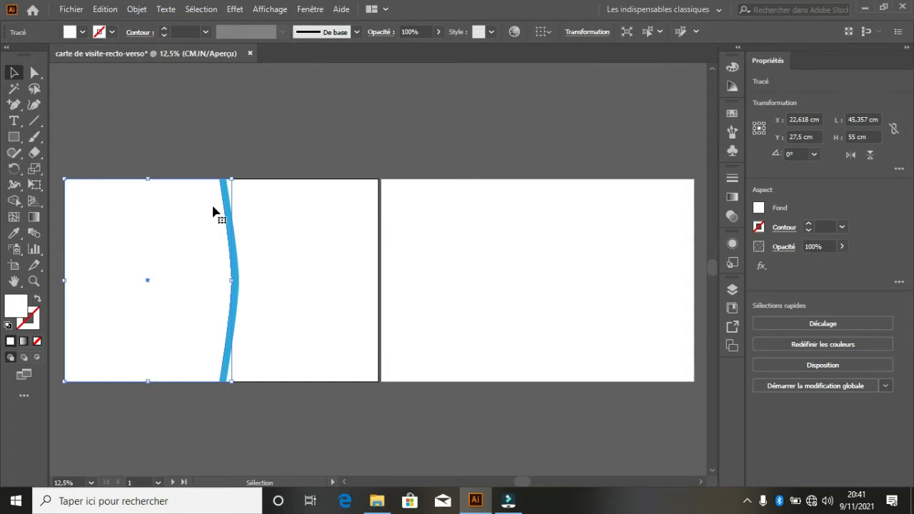
# - Move the white copy's top anchor left and bottom anchor right so the stripe tapers downward
pyautogui.click(35, 71)
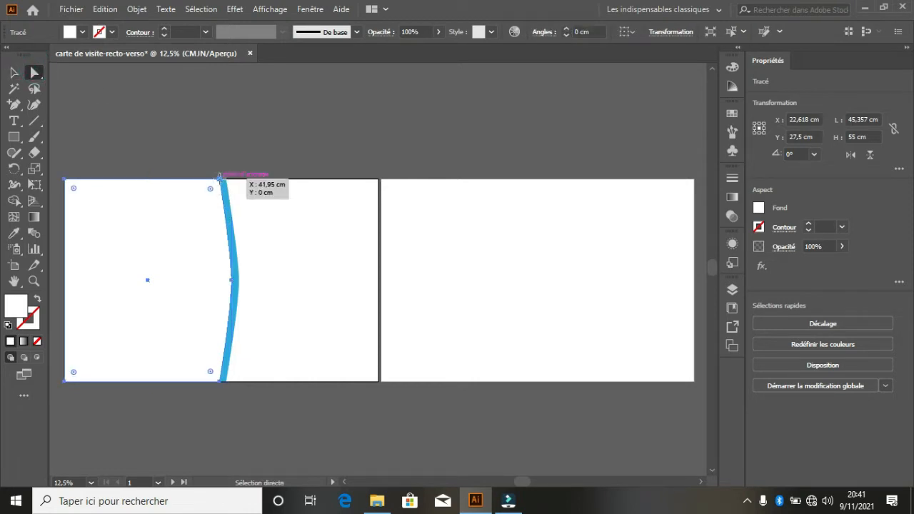
pyautogui.moveTo(220, 179)
pyautogui.mouseDown()
pyautogui.moveTo(209, 187)
pyautogui.moveTo(207, 179)
pyautogui.mouseUp()
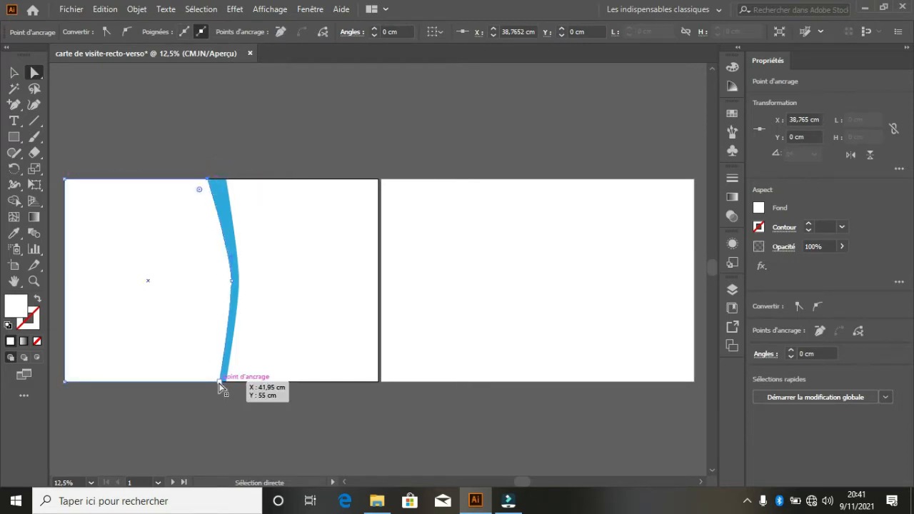
pyautogui.moveTo(220, 386)
pyautogui.mouseDown()
pyautogui.moveTo(227, 390)
pyautogui.moveTo(229, 374)
pyautogui.mouseUp()
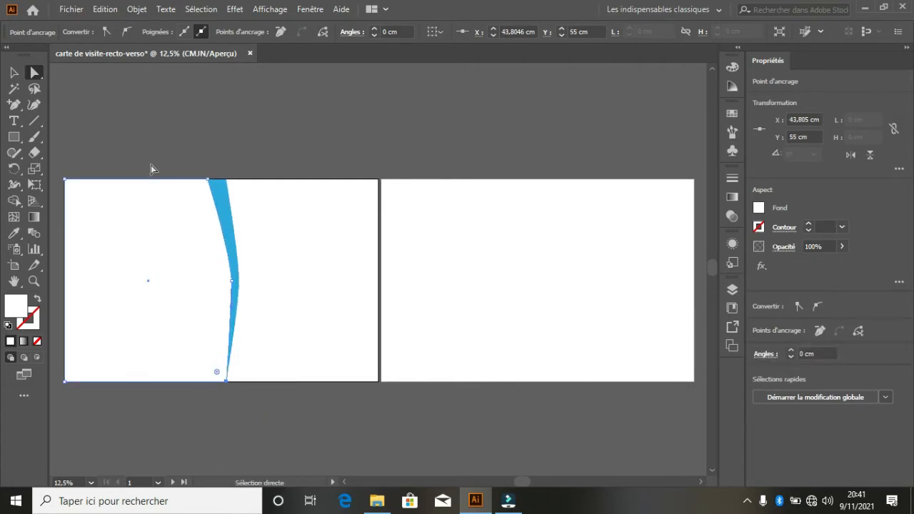
pyautogui.click(13, 74)
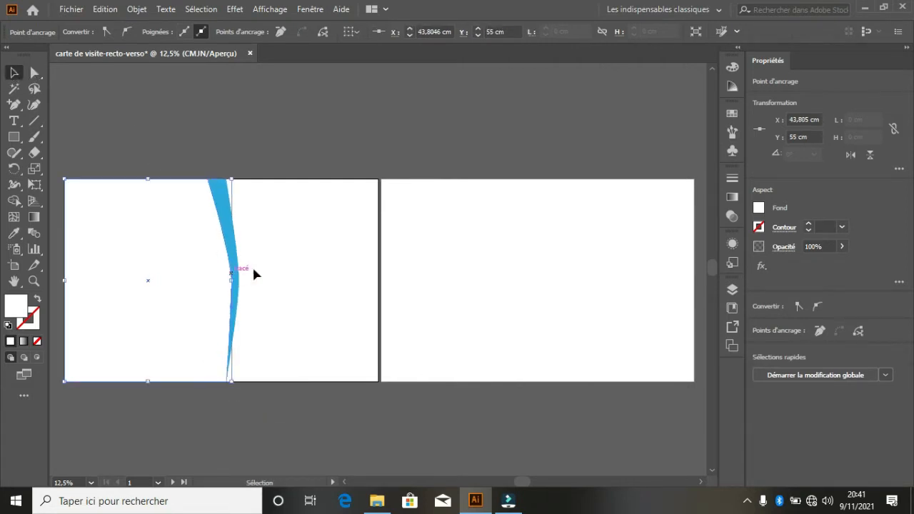
pyautogui.click(313, 247)
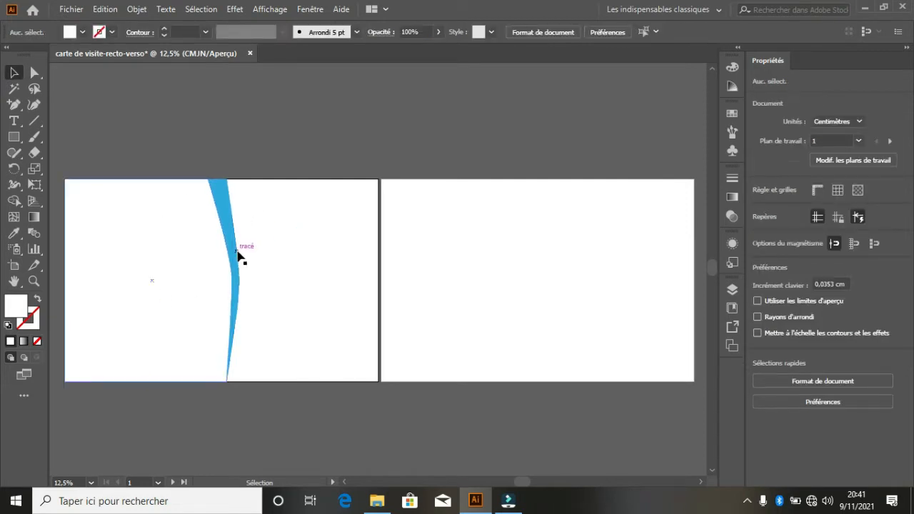
pyautogui.click(228, 208)
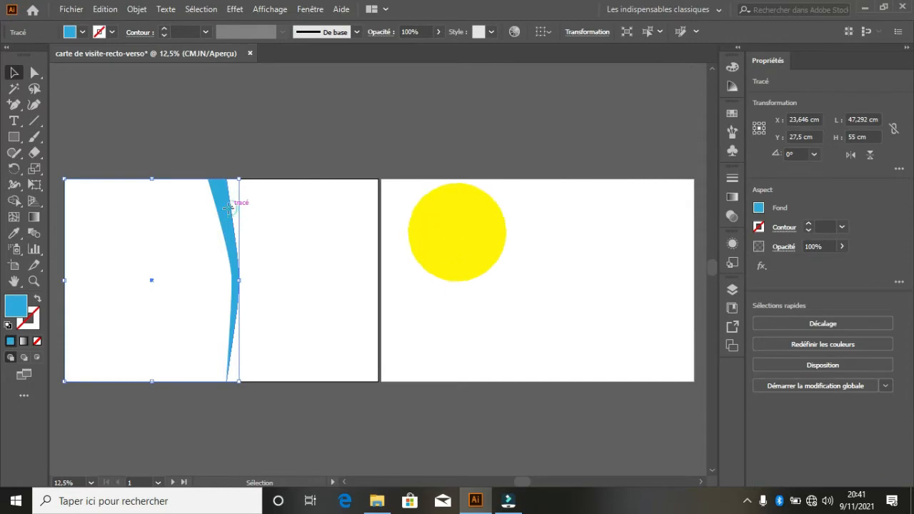
# - Duplicate the blue shape, bring the copy to the front, and trim its left side to the card edge
pyautogui.moveTo(228, 208); pyautogui.dragTo(210, 210)
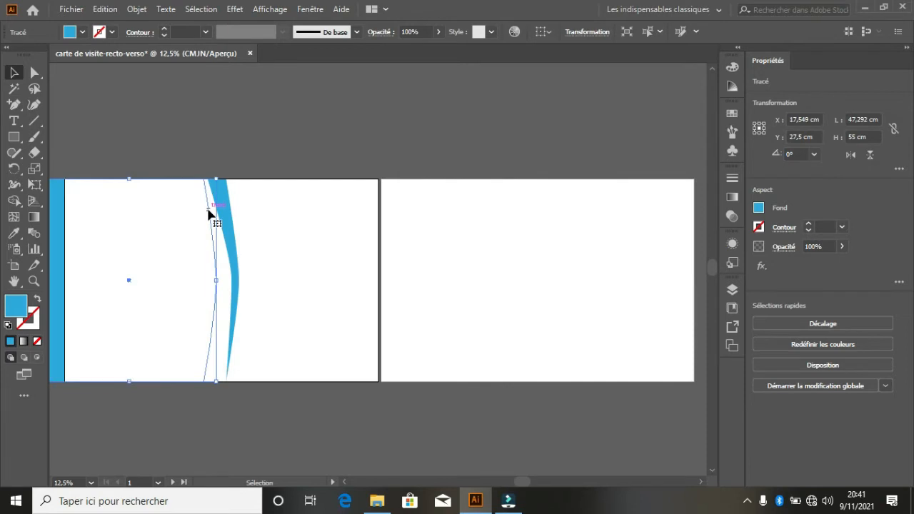
pyautogui.rightClick(55, 223)
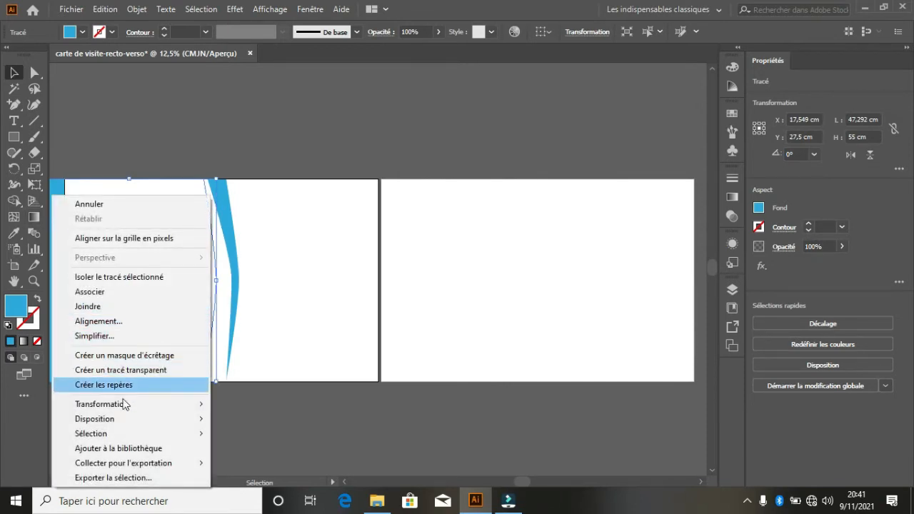
pyautogui.moveTo(124, 419)
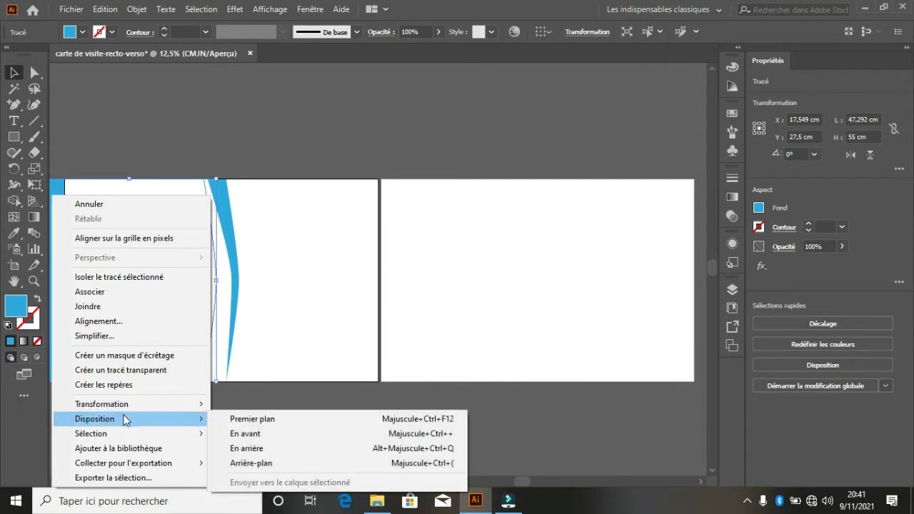
pyautogui.click(234, 422)
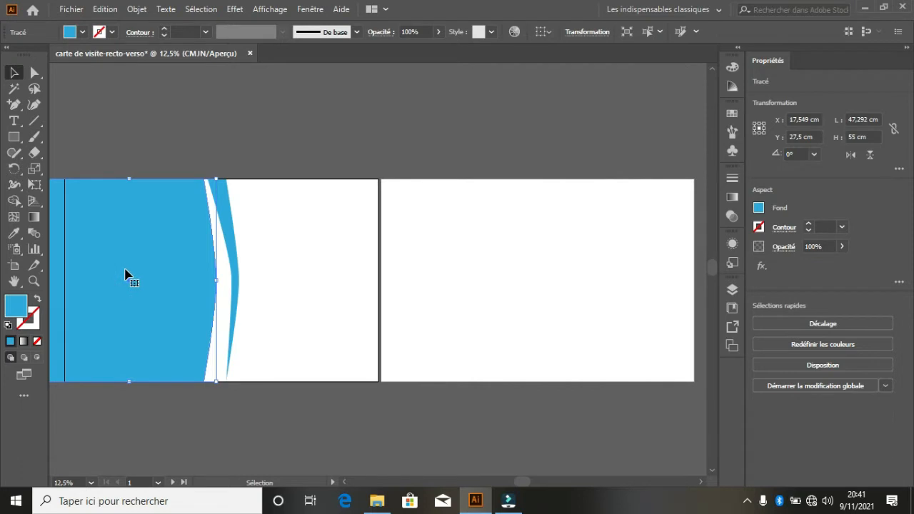
pyautogui.hotkey('ctrl', '-')
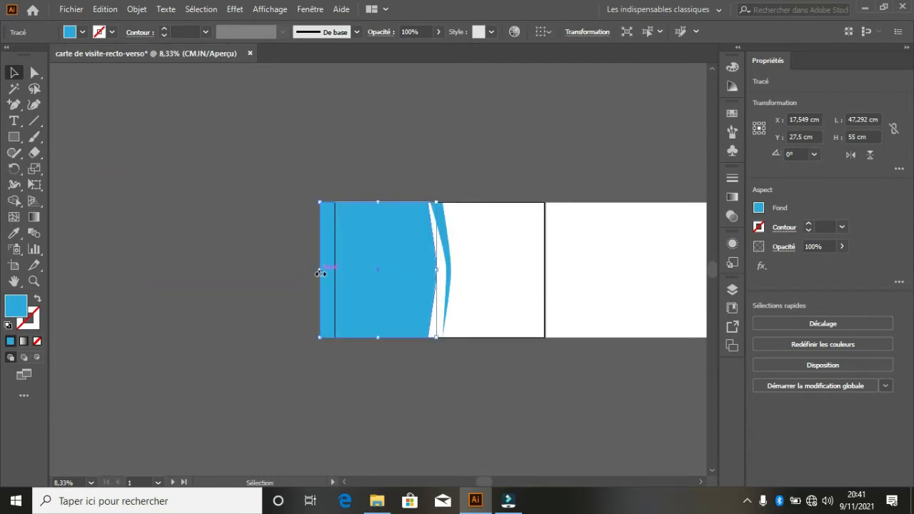
pyautogui.moveTo(321, 270); pyautogui.dragTo(335, 272)
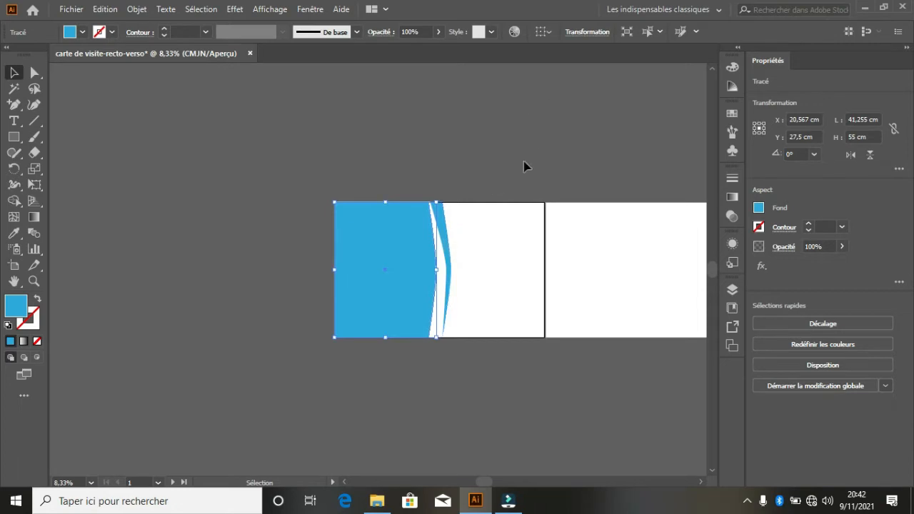
pyautogui.click(522, 179)
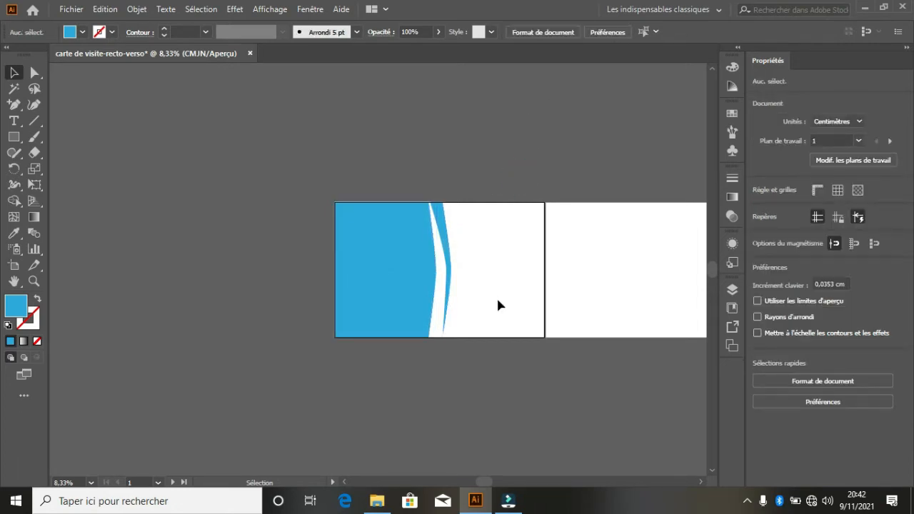
# - Zoom back in on the first artboard and click in its white area
pyautogui.press('ctrl')
pyautogui.hotkey('ctrl', '+')
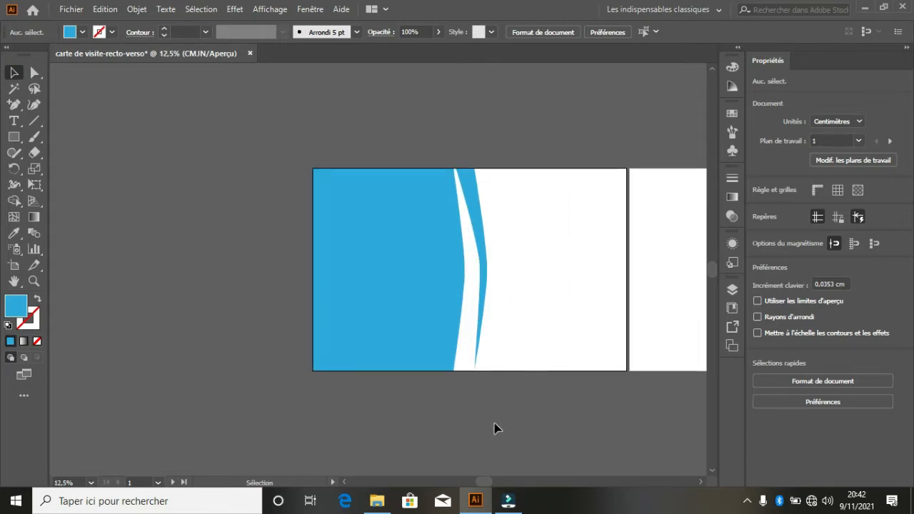
pyautogui.moveTo(489, 485); pyautogui.dragTo(507, 479)
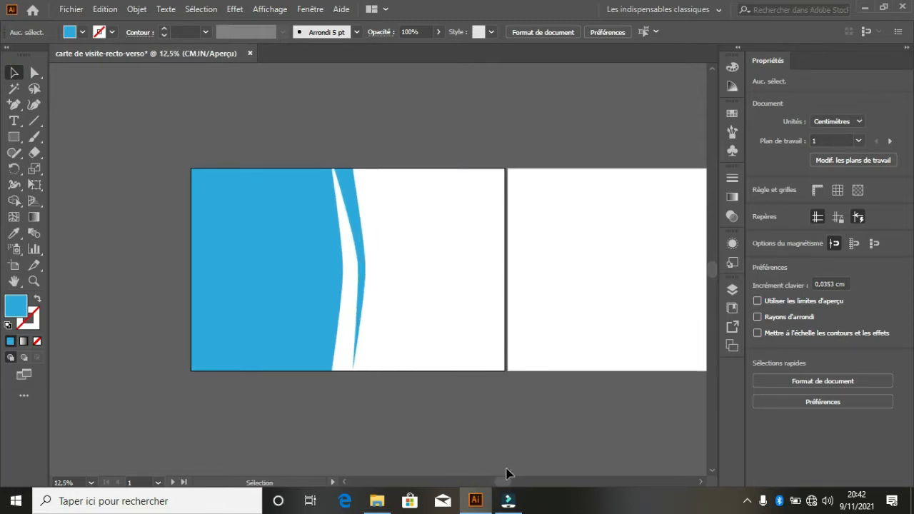
pyautogui.click(421, 212)
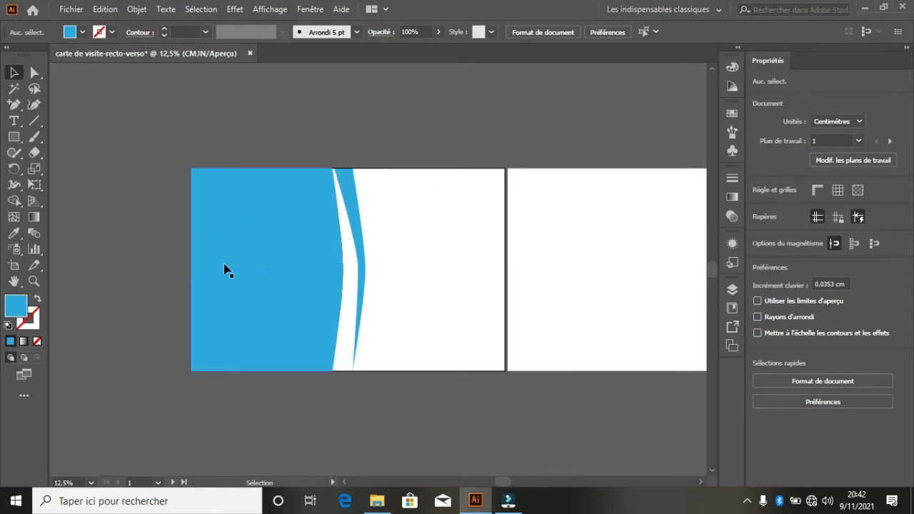
pyautogui.click(425, 289)
pyautogui.click(467, 291)
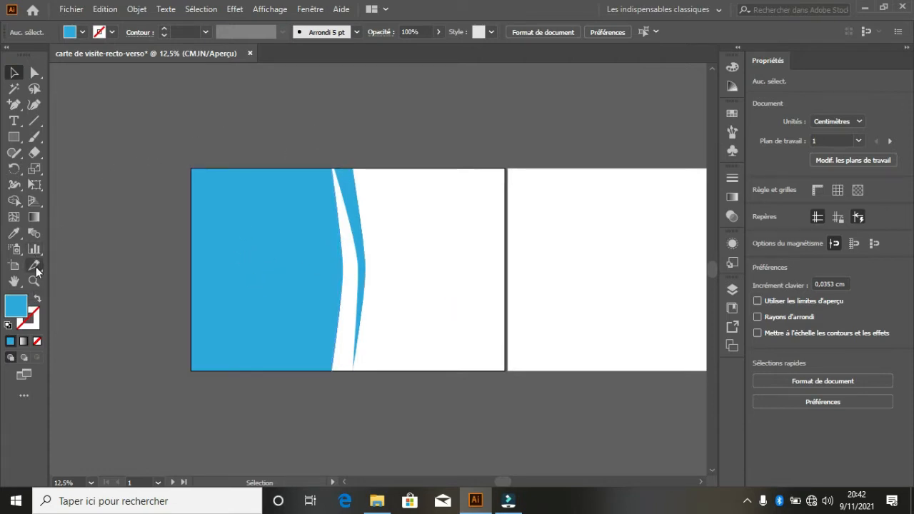
# - Draw a circle on the card's white right part with white fill and black outline
pyautogui.click(21, 140)
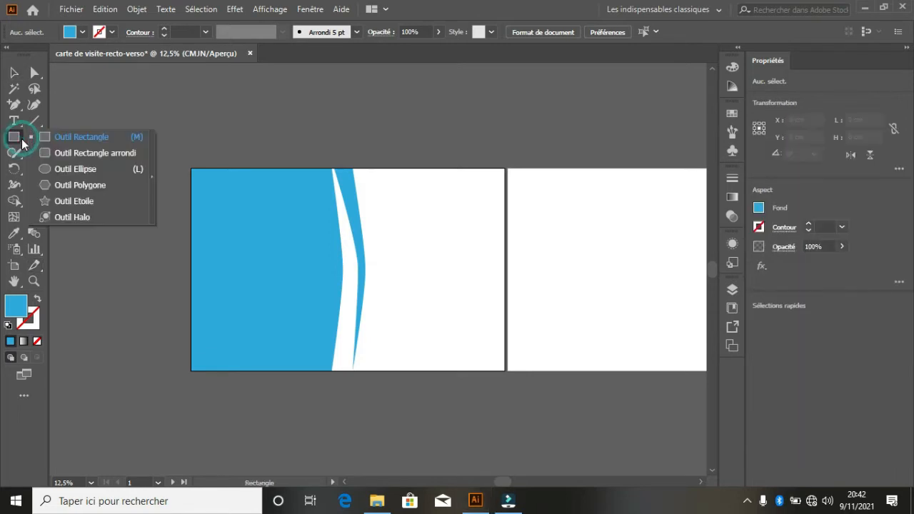
pyautogui.click(48, 172)
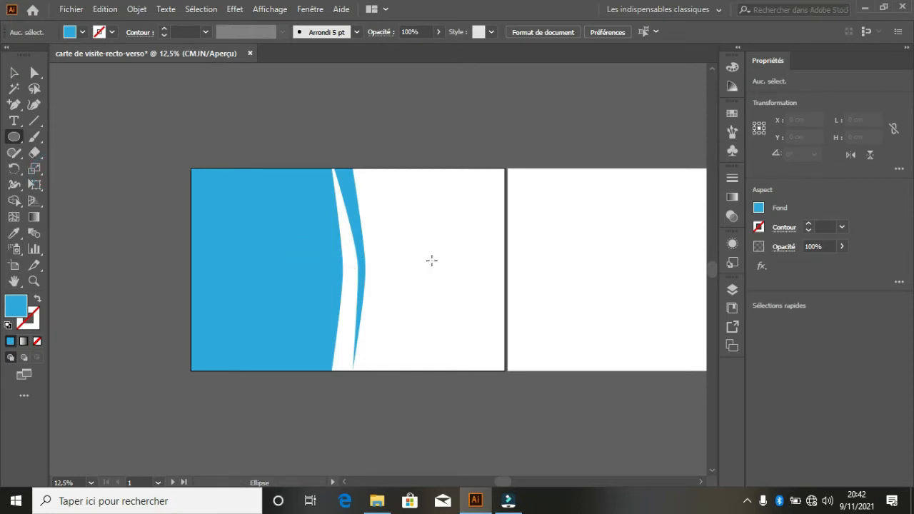
pyautogui.moveTo(431, 260); pyautogui.dragTo(489, 317)
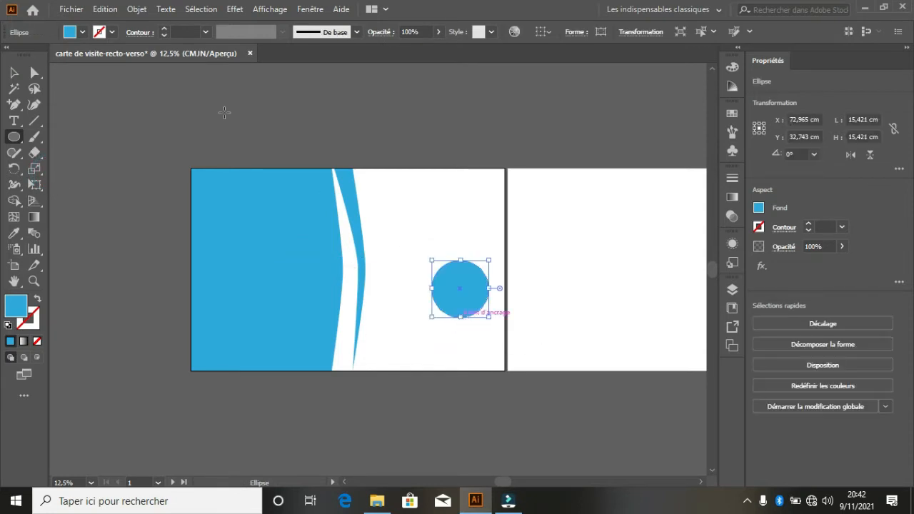
pyautogui.click(110, 32)
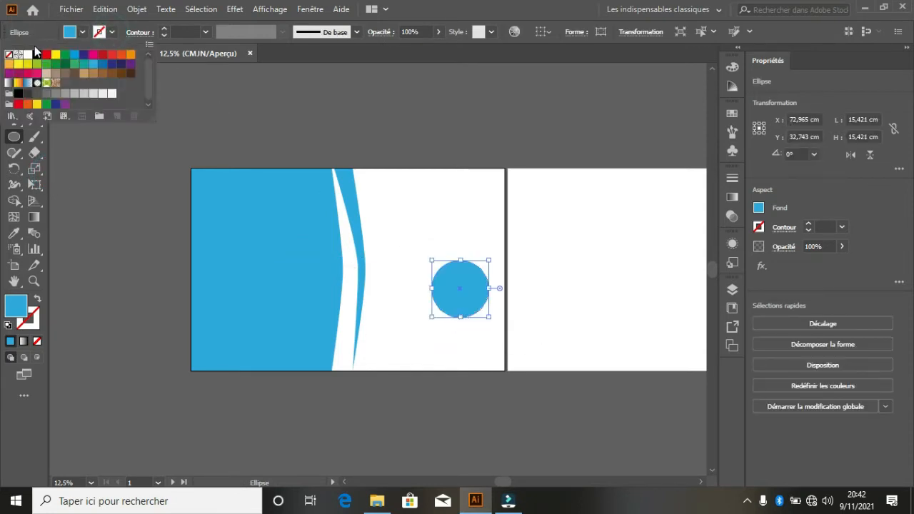
pyautogui.click(37, 55)
pyautogui.click(77, 33)
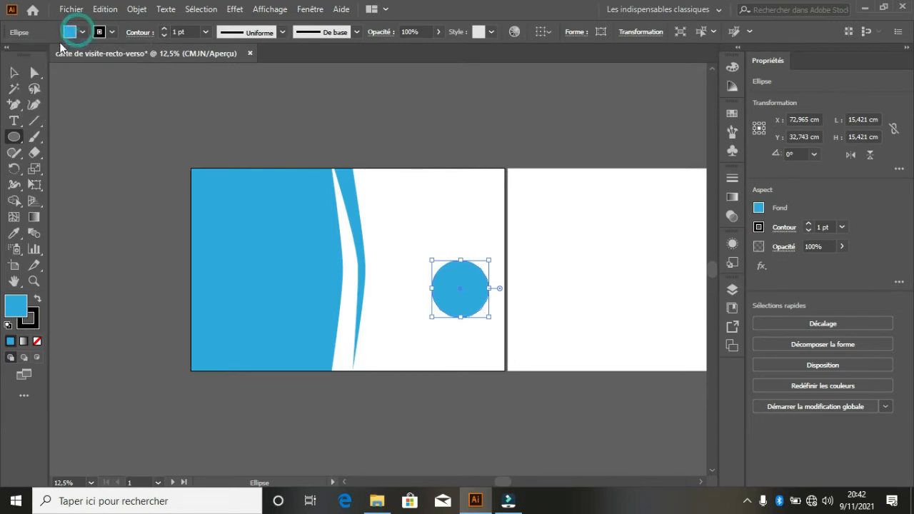
pyautogui.click(70, 33)
pyautogui.click(27, 56)
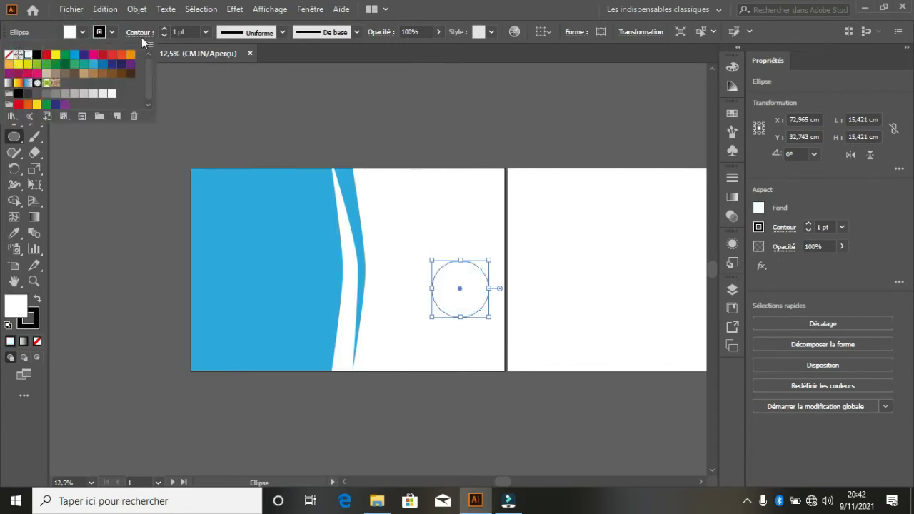
# - Raise the circle's outline weight to 9 pt
pyautogui.click(164, 29)
pyautogui.click(164, 29)
pyautogui.click(164, 29)
pyautogui.click(164, 29)
pyautogui.click(164, 29)
pyautogui.click(164, 28)
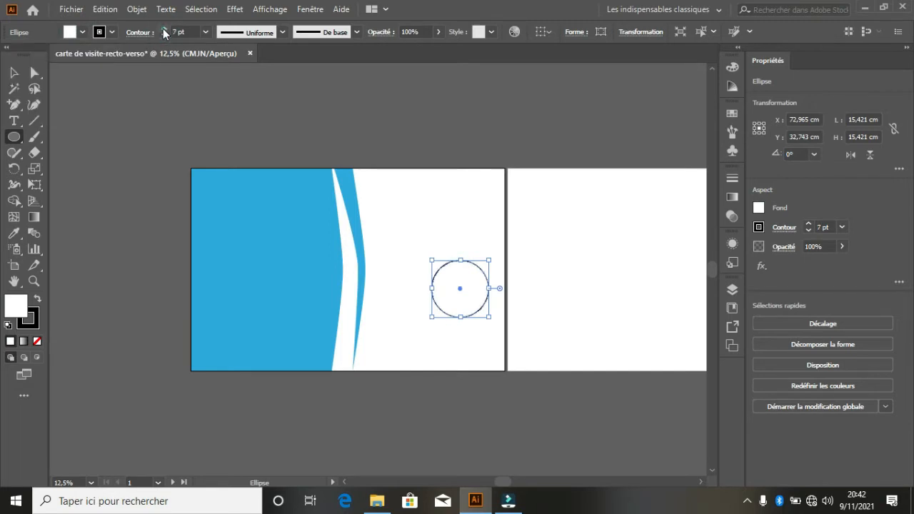
pyautogui.click(164, 28)
pyautogui.click(163, 28)
pyautogui.click(14, 72)
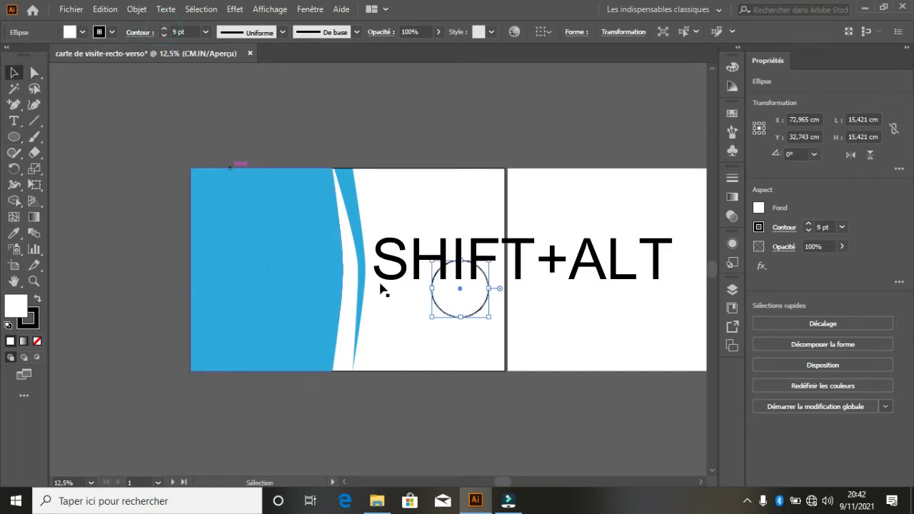
# - Shrink the circle onto the blue area and repeat copies into four stacked circles, deleting the extra fifth
pyautogui.moveTo(490, 303); pyautogui.dragTo(250, 255)
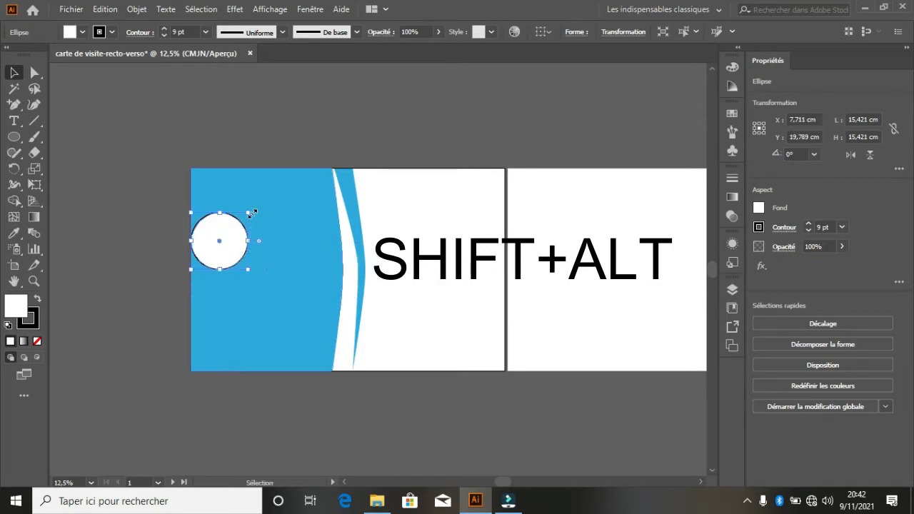
pyautogui.press('shift')
pyautogui.moveTo(251, 213); pyautogui.dragTo(247, 235)
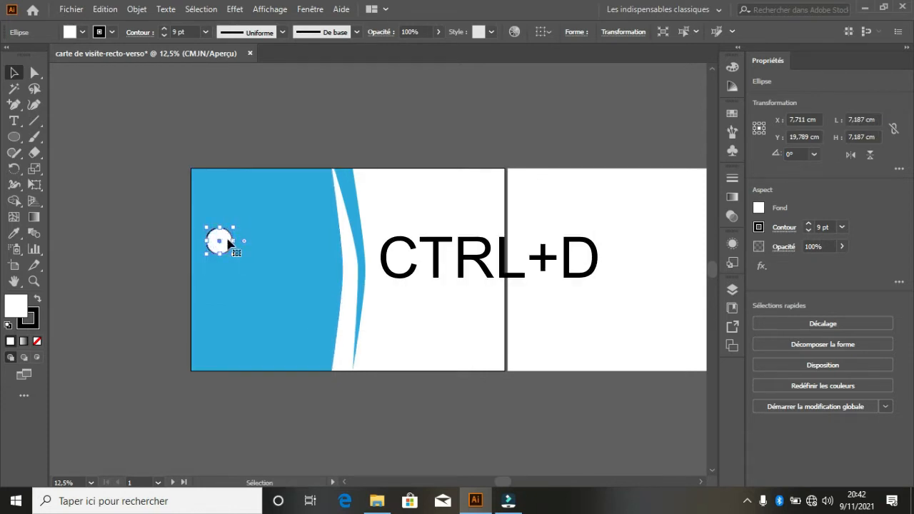
pyautogui.moveTo(229, 245); pyautogui.dragTo(220, 269)
pyautogui.hotkey('ctrl', 'd')
pyautogui.hotkey('ctrl', 'd')
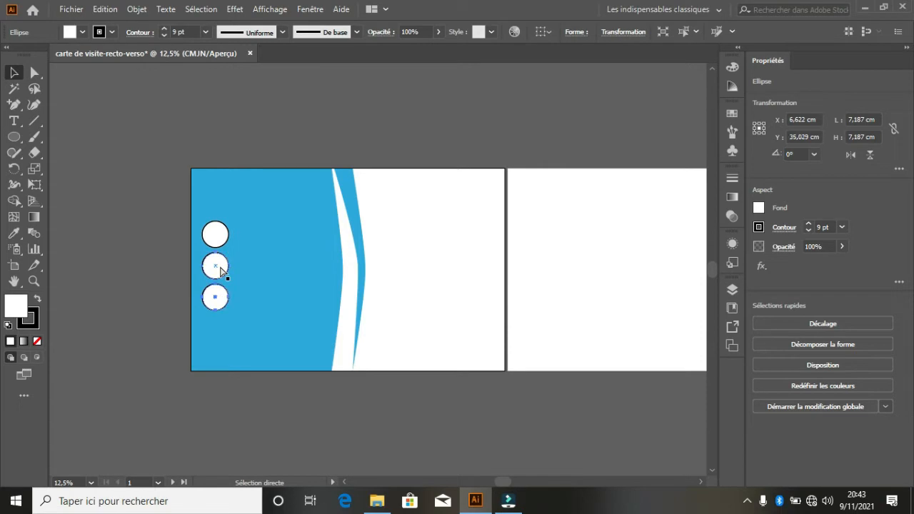
pyautogui.hotkey('ctrl', 'd')
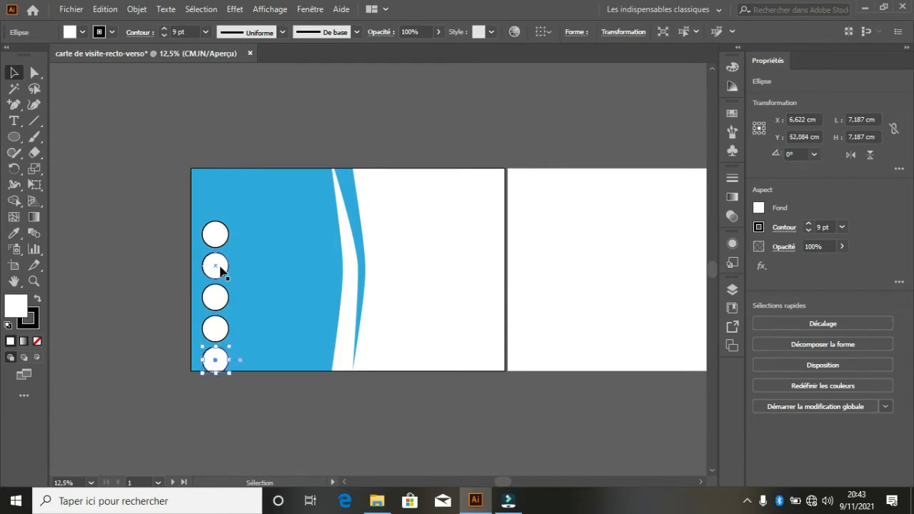
pyautogui.click(272, 400)
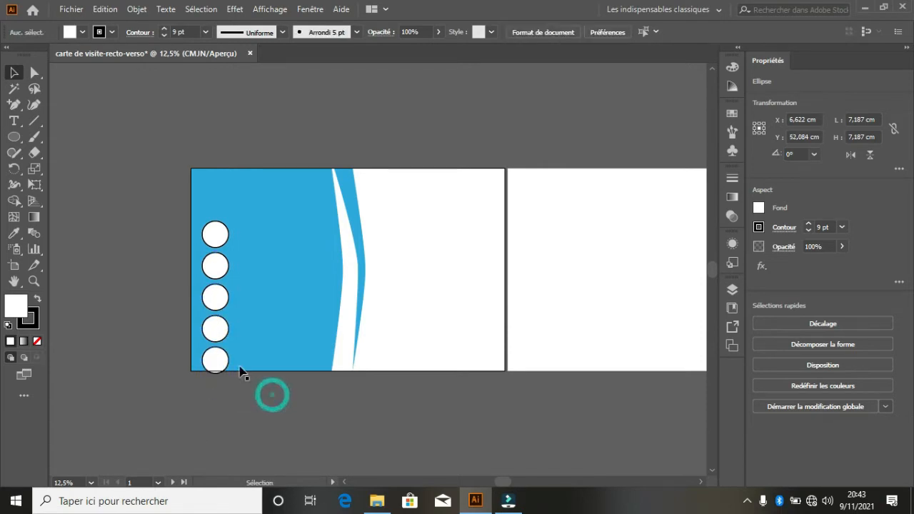
pyautogui.click(216, 361)
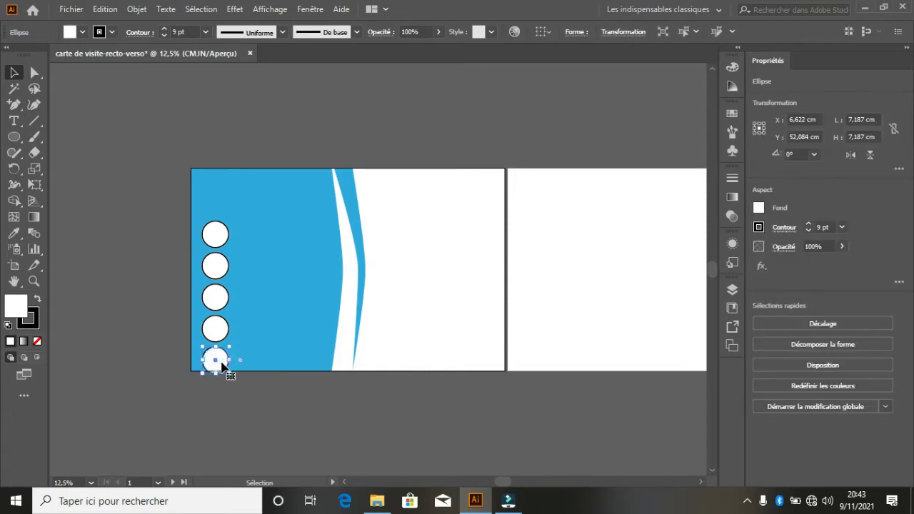
pyautogui.press('Delete')
pyautogui.click(242, 388)
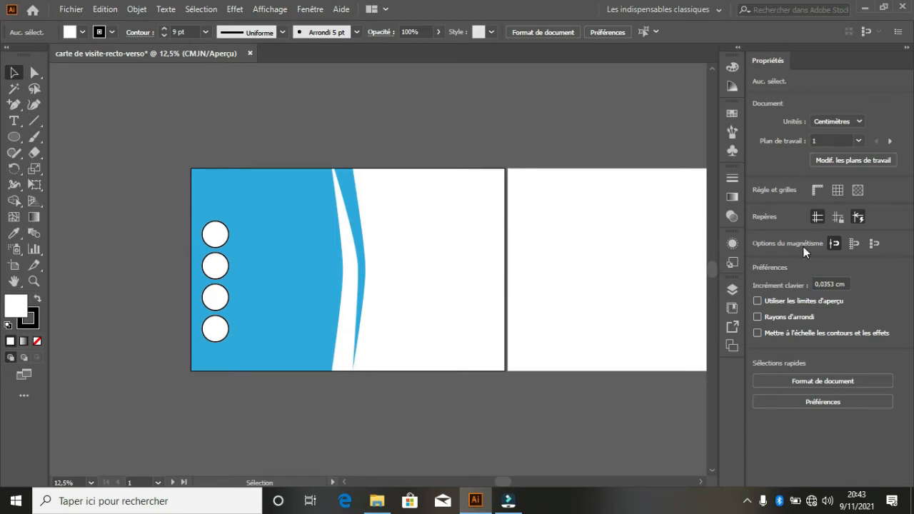
# - Open the Symbols panel, preview an Image brush library, then close it
pyautogui.click(733, 151)
pyautogui.click(623, 107)
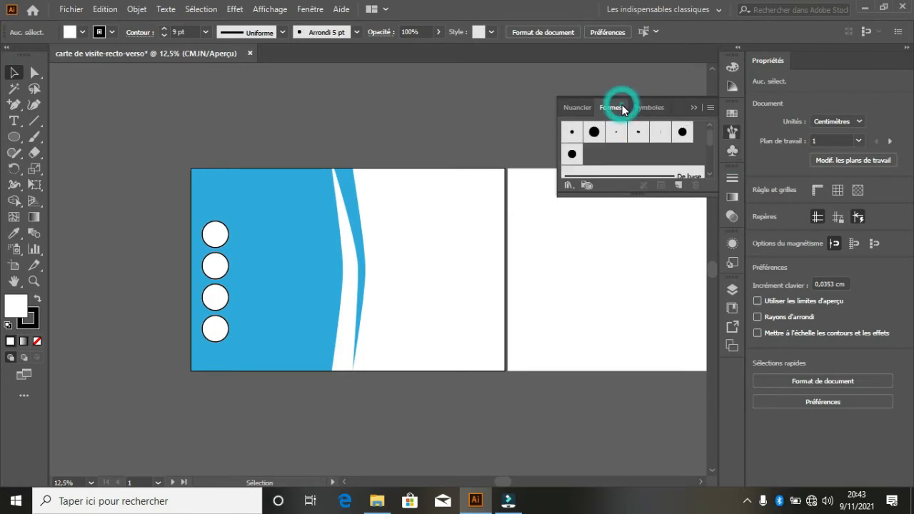
pyautogui.click(573, 186)
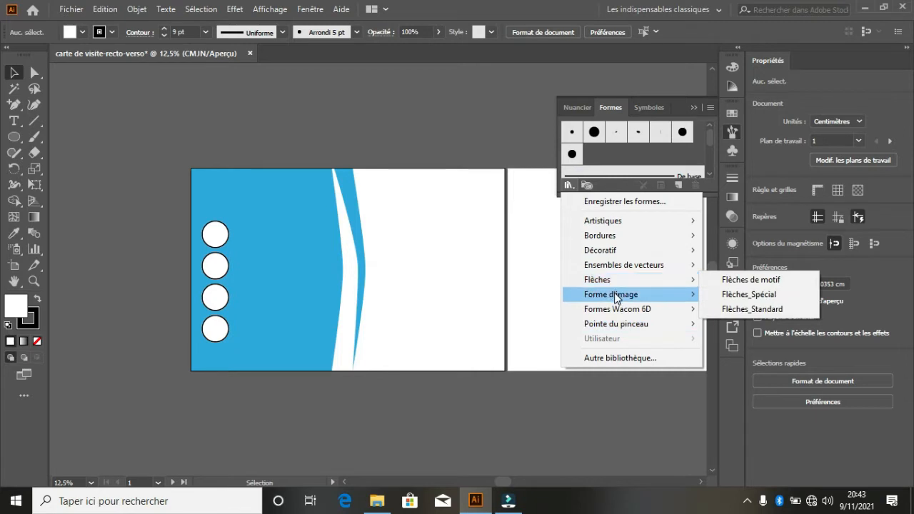
pyautogui.moveTo(618, 298)
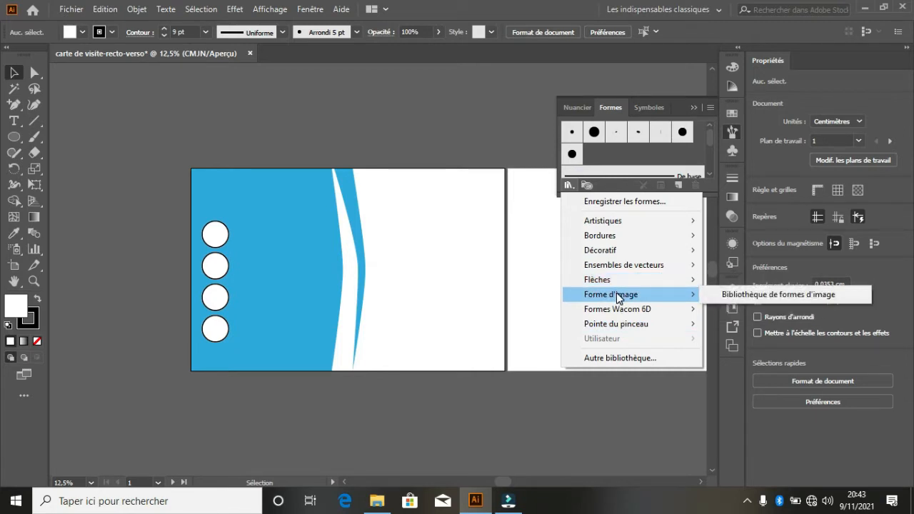
pyautogui.click(616, 294)
pyautogui.click(731, 296)
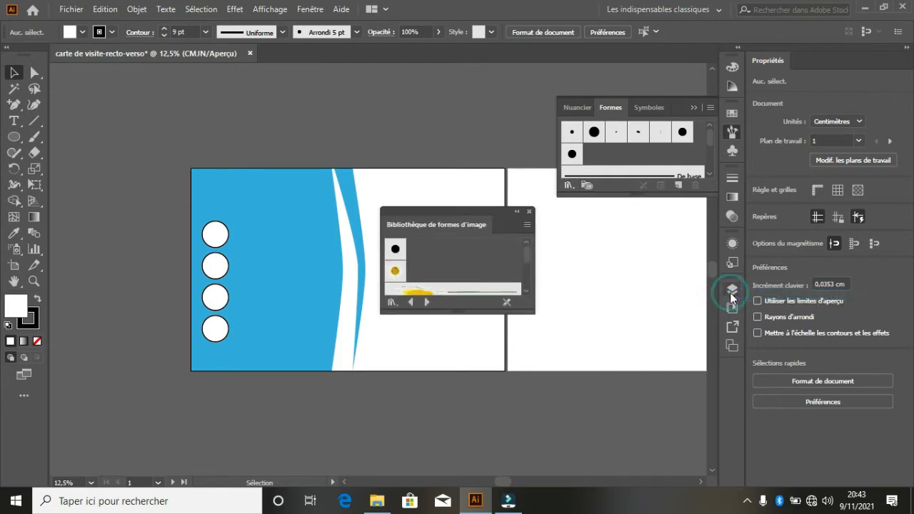
pyautogui.moveTo(528, 250)
pyautogui.mouseDown()
pyautogui.moveTo(526, 289)
pyautogui.moveTo(527, 242)
pyautogui.mouseUp()
pyautogui.click(529, 212)
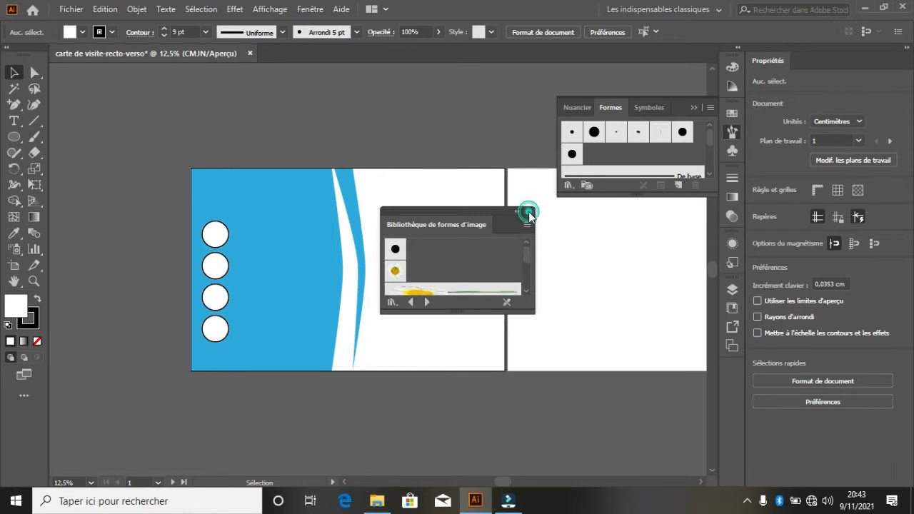
# - Back in the Symbols panel, open the Mobile symbol library
pyautogui.click(651, 109)
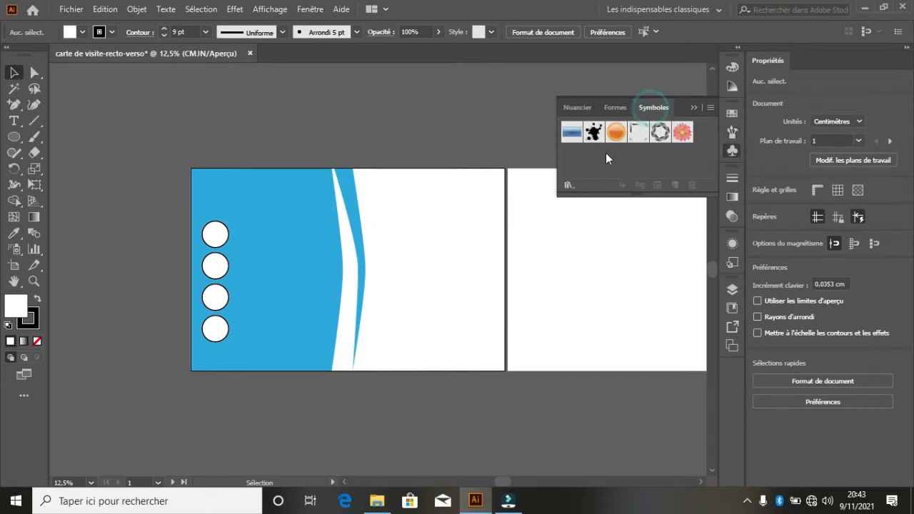
pyautogui.click(569, 187)
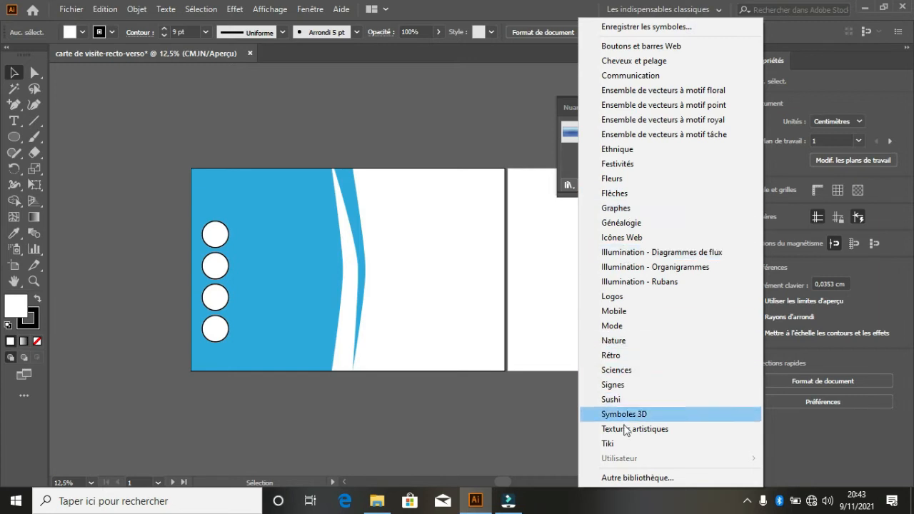
pyautogui.click(614, 311)
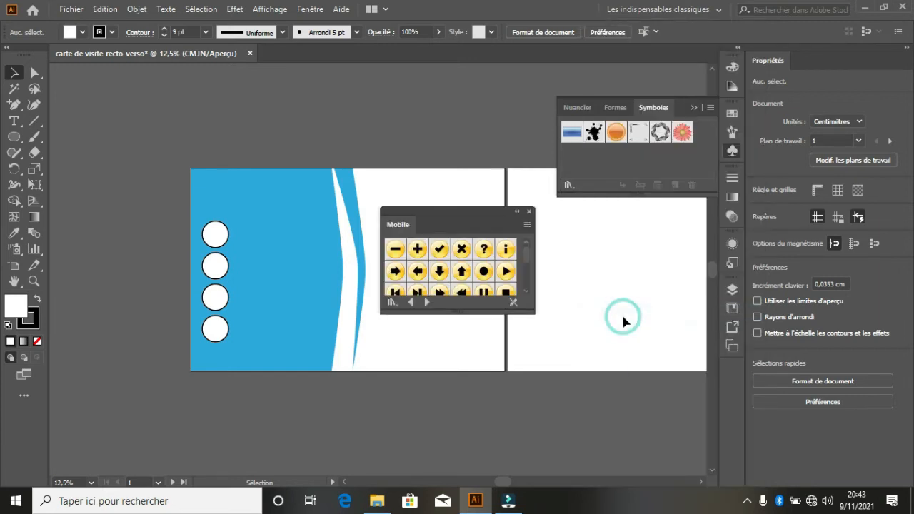
# - Place the grey phone symbol on the top circle and resize it to fit inside
pyautogui.moveTo(525, 252); pyautogui.dragTo(525, 298)
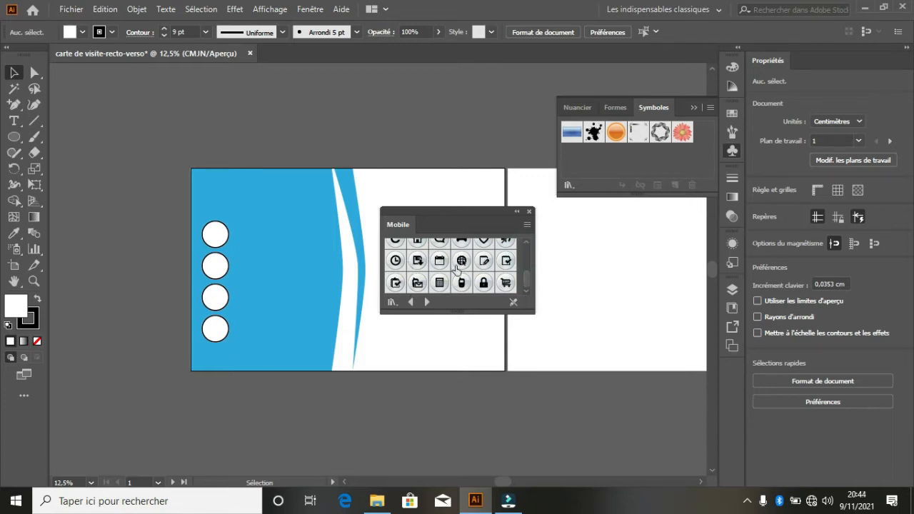
pyautogui.moveTo(462, 289); pyautogui.dragTo(421, 346)
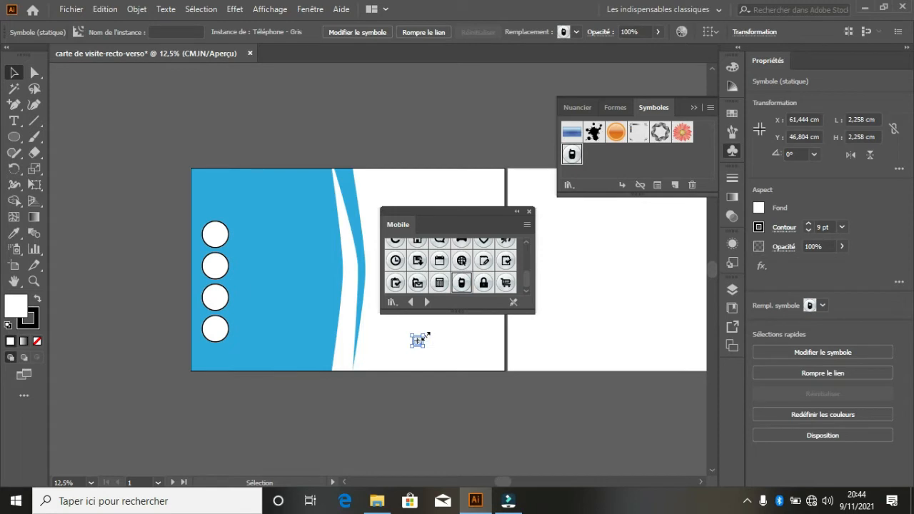
pyautogui.moveTo(426, 335); pyautogui.dragTo(233, 244)
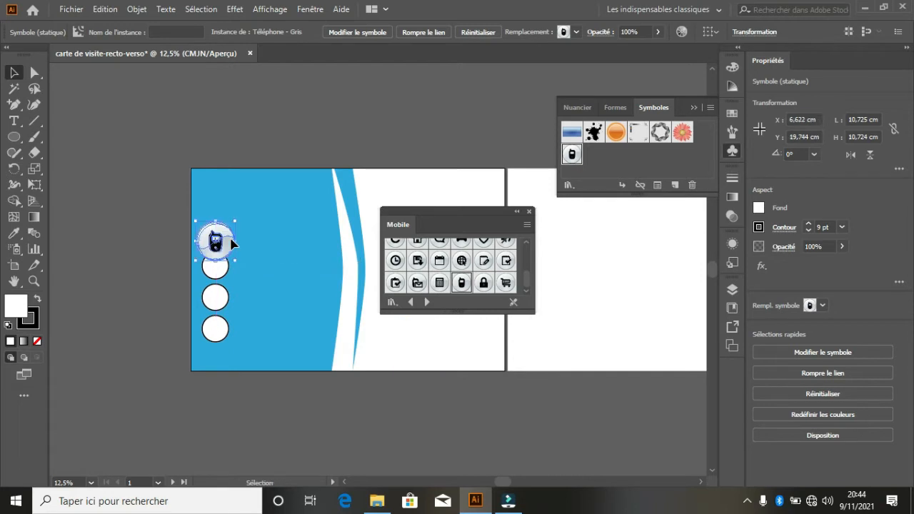
pyautogui.hotkey('ctrl', '+')
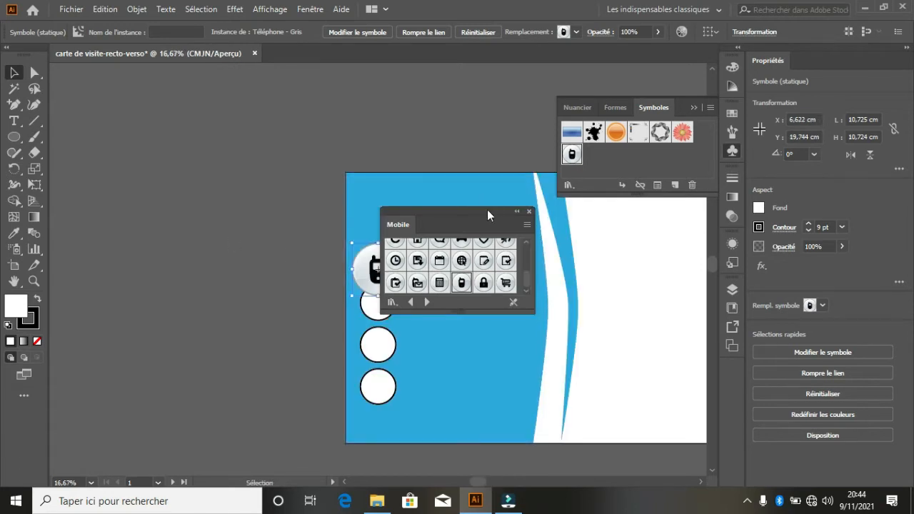
pyautogui.moveTo(486, 213); pyautogui.dragTo(632, 223)
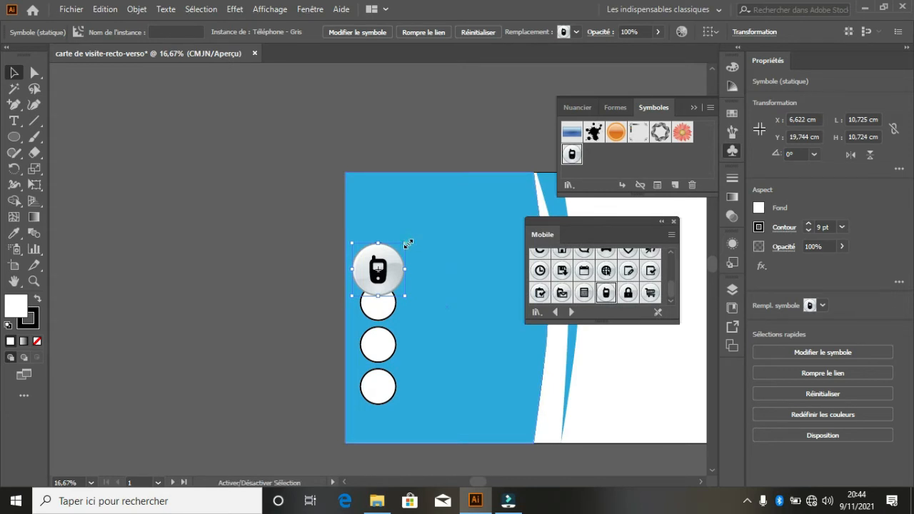
pyautogui.moveTo(408, 244); pyautogui.dragTo(395, 230)
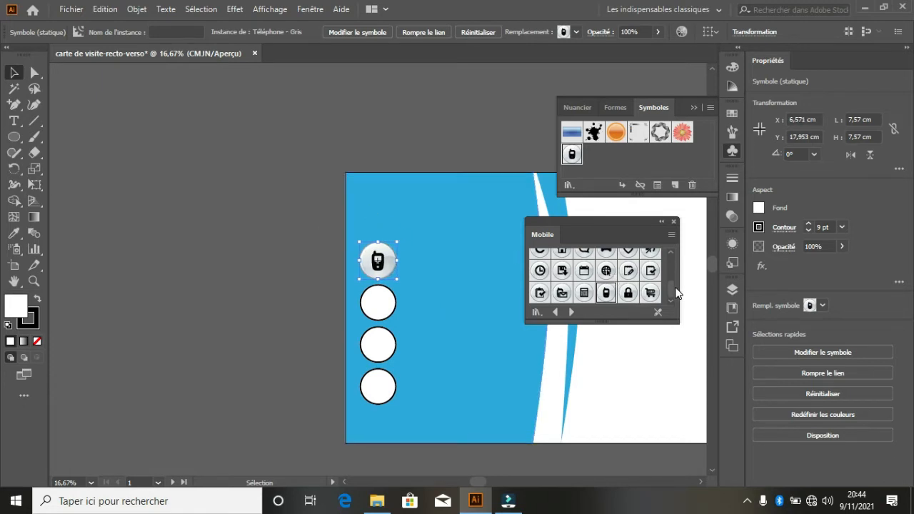
# - Scroll through the Mobile library and bring up the Symbol Libraries list
pyautogui.moveTo(673, 290); pyautogui.dragTo(676, 280)
pyautogui.scroll(-5, 674, 281)
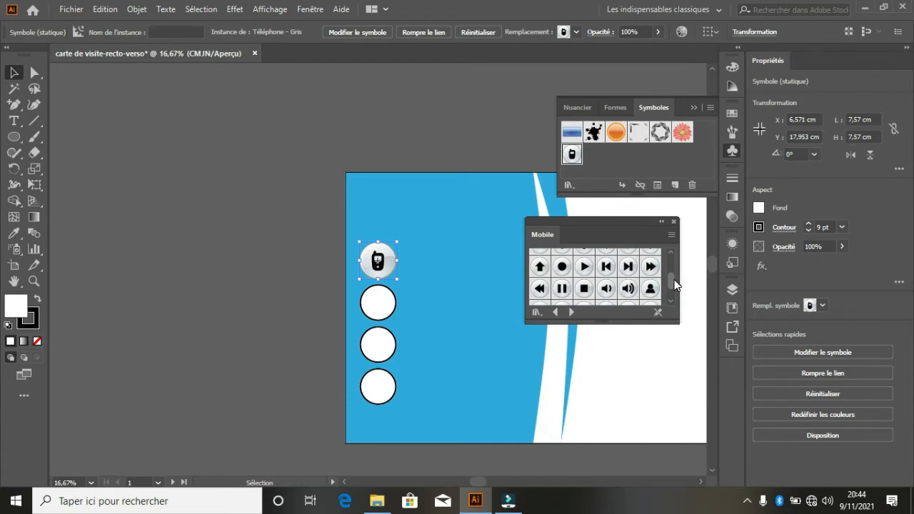
pyautogui.scroll(-4, 675, 283)
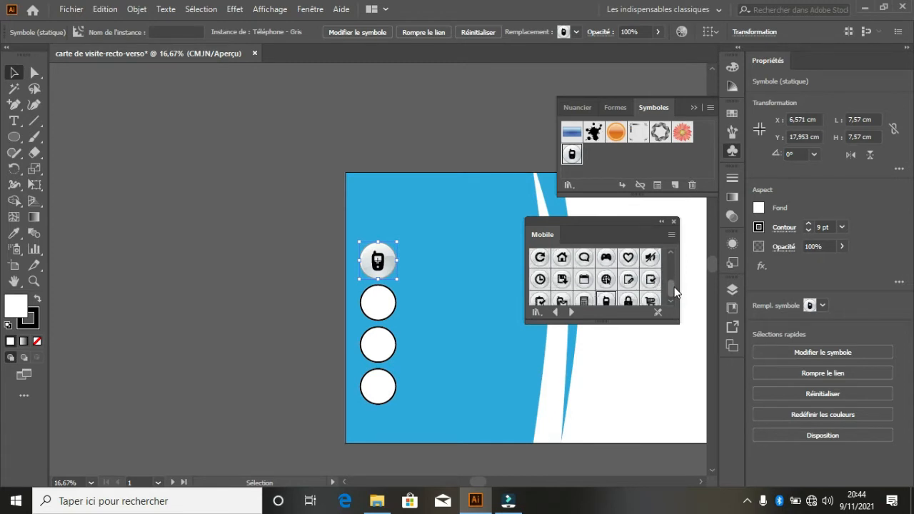
pyautogui.moveTo(675, 287); pyautogui.dragTo(673, 295)
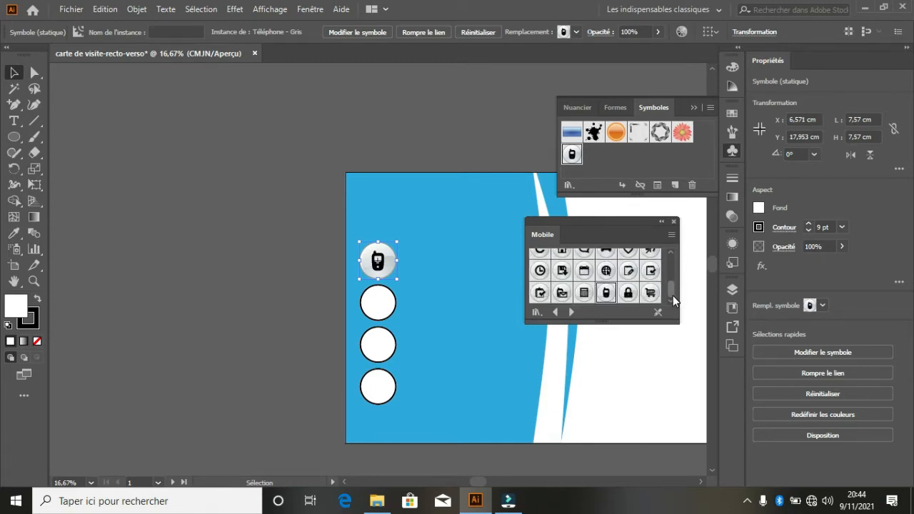
pyautogui.click(540, 313)
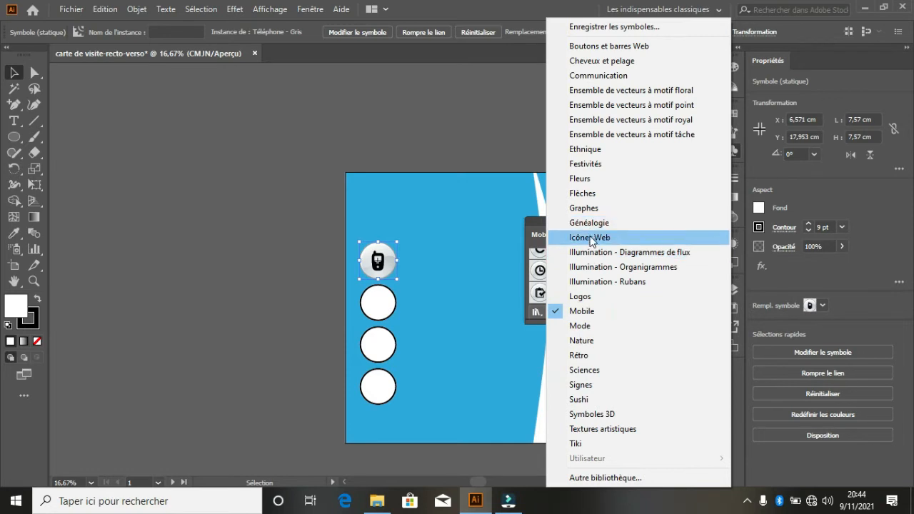
# - Place the Icônes Web globe symbol on the second circle, enlarged to cover it
pyautogui.click(590, 237)
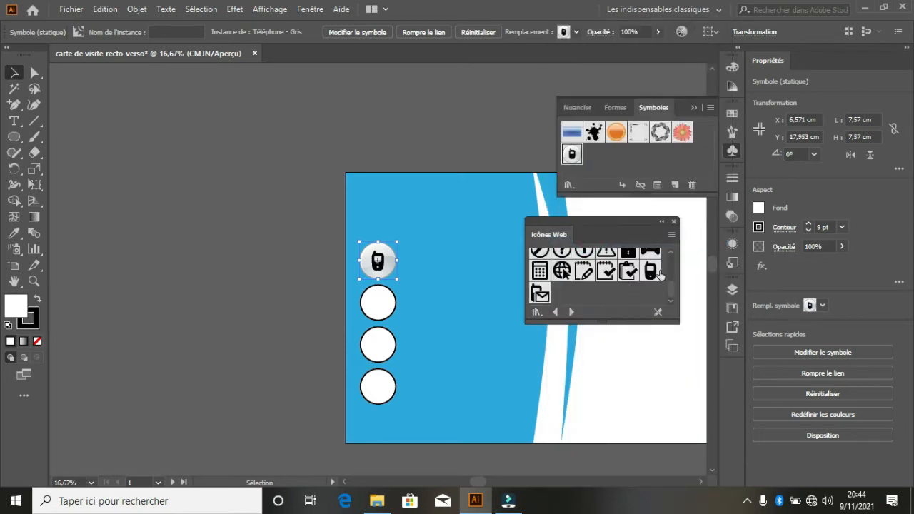
pyautogui.moveTo(563, 271); pyautogui.dragTo(378, 303)
pyautogui.click(382, 348)
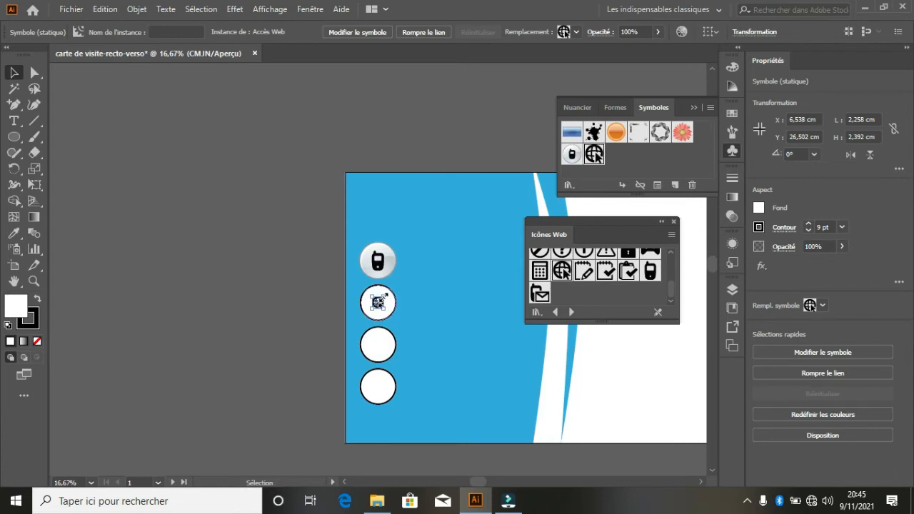
pyautogui.moveTo(385, 297); pyautogui.dragTo(396, 276)
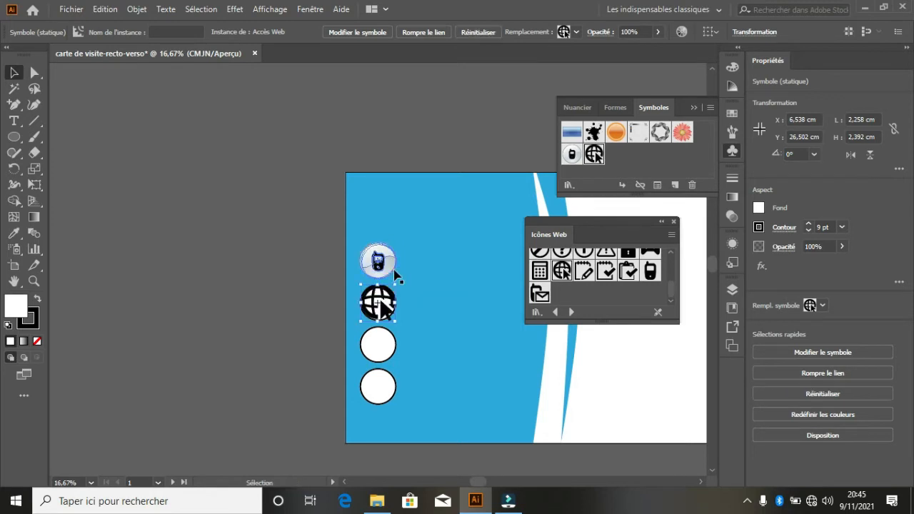
pyautogui.click(609, 294)
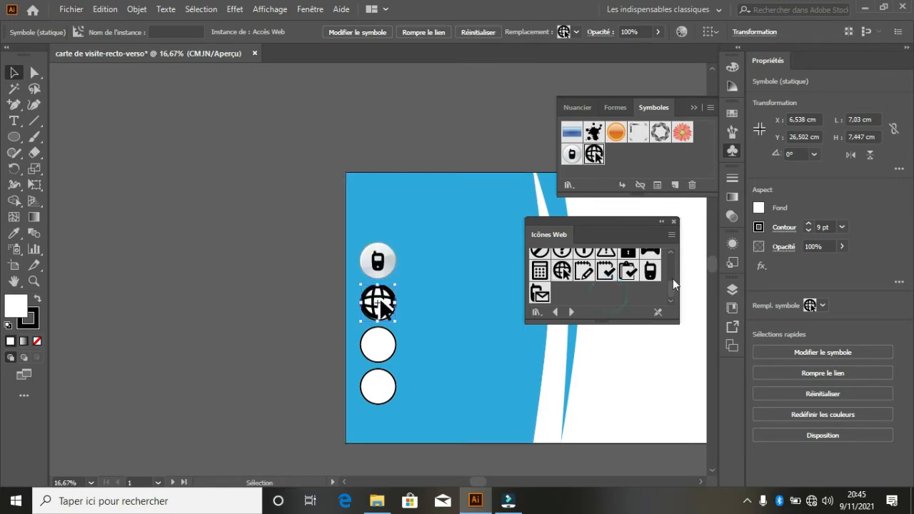
# - Drop the mail symbol in the third circle, delete that white circle, and close the icon panels
pyautogui.moveTo(673, 290); pyautogui.dragTo(518, 296)
pyautogui.moveTo(427, 328); pyautogui.dragTo(384, 348)
pyautogui.click(389, 351)
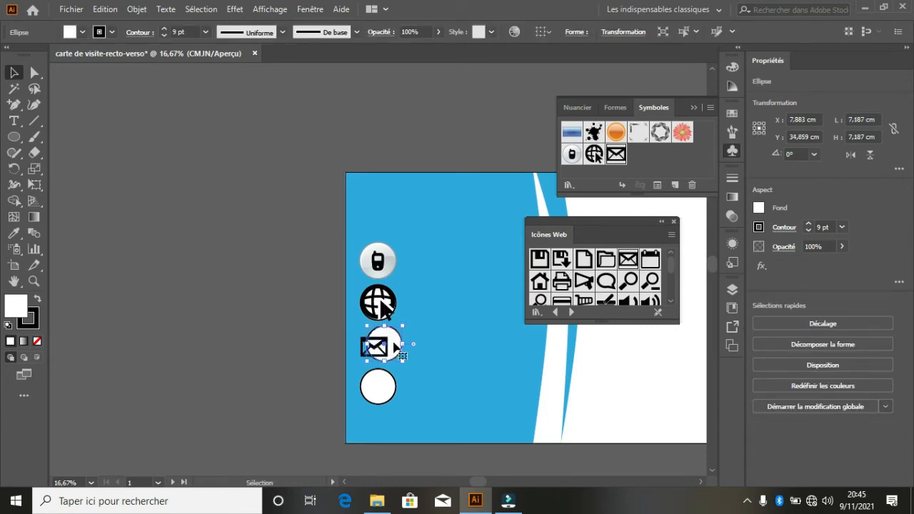
pyautogui.keyDown('shift'); pyautogui.click(393, 344); pyautogui.keyUp('shift')
pyautogui.press('Delete')
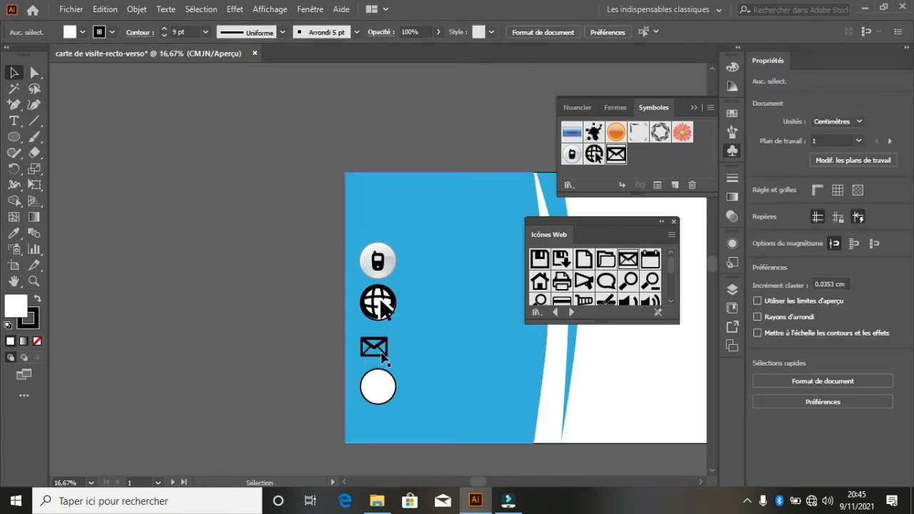
pyautogui.moveTo(374, 346); pyautogui.dragTo(390, 349)
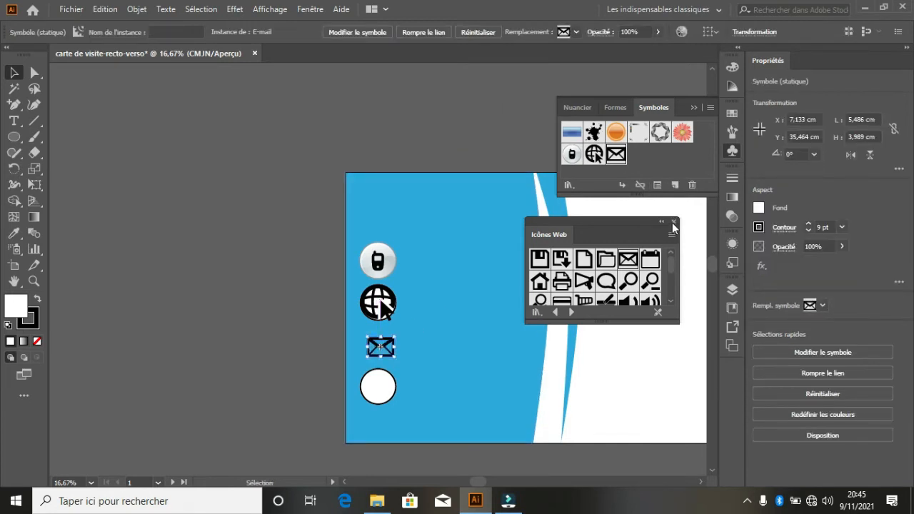
pyautogui.click(674, 227)
pyautogui.click(693, 108)
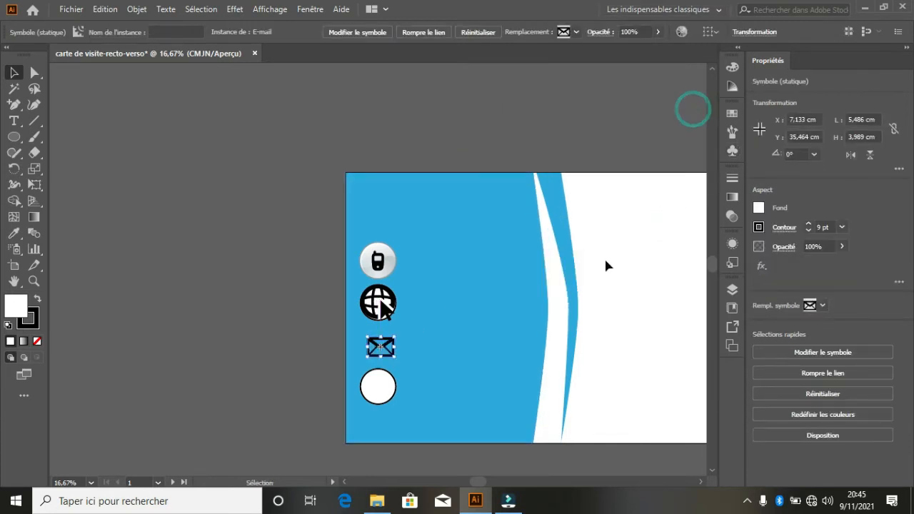
# - Start a text line on the white side and type 'République de Guinée'
pyautogui.moveTo(482, 483); pyautogui.dragTo(510, 458)
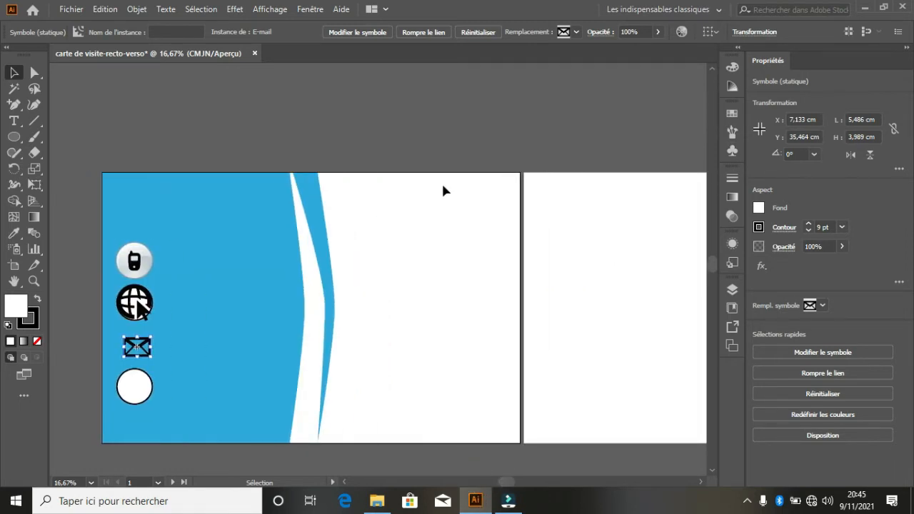
pyautogui.click(442, 190)
pyautogui.click(417, 270)
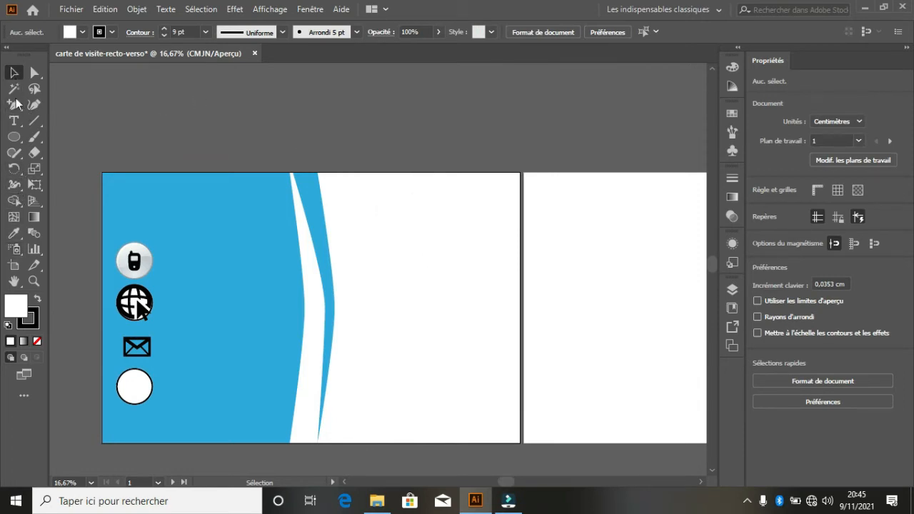
pyautogui.click(362, 230)
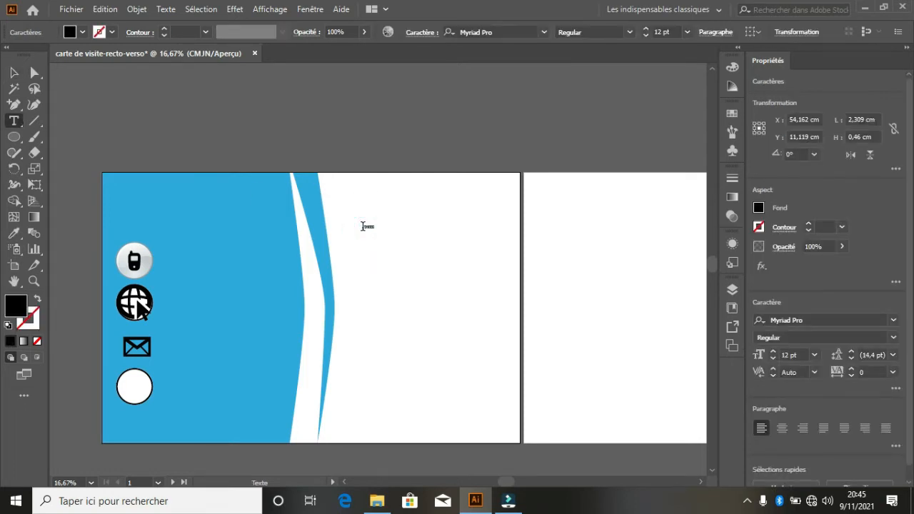
pyautogui.click(647, 29)
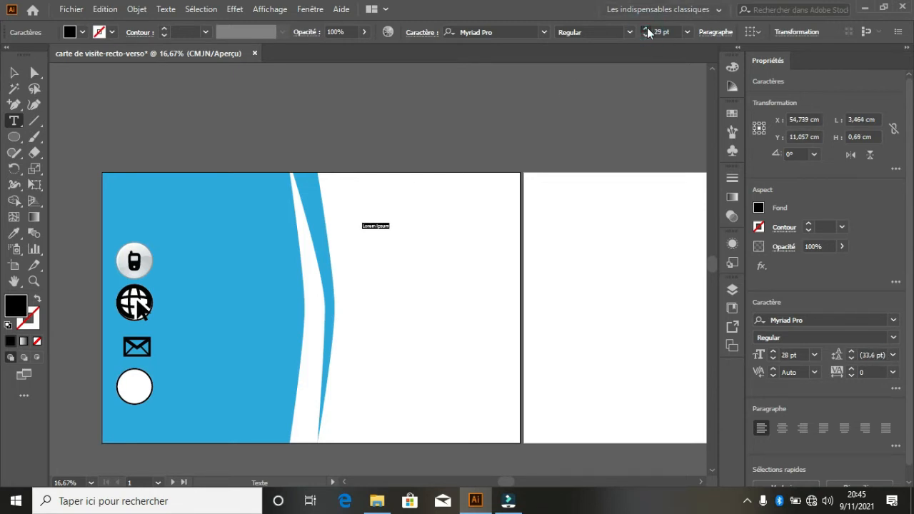
pyautogui.moveTo(648, 32); pyautogui.dragTo(648, 32)
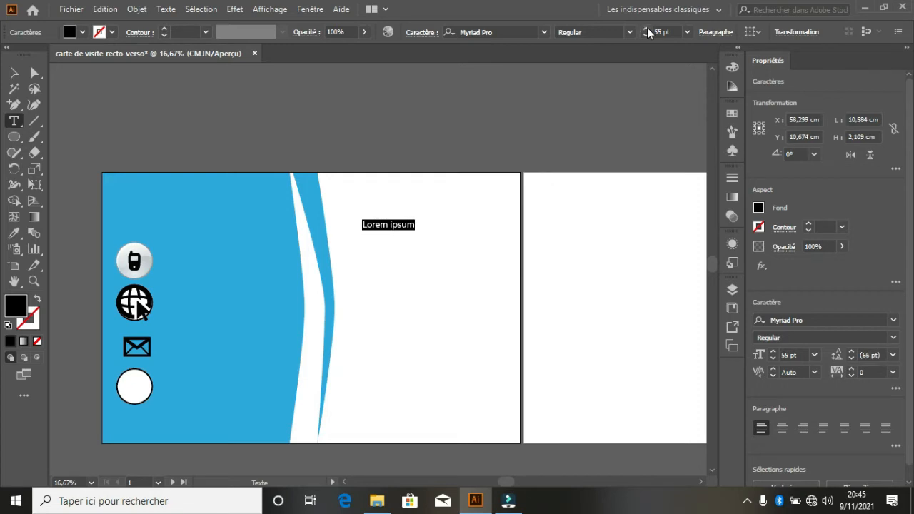
pyautogui.write('r')
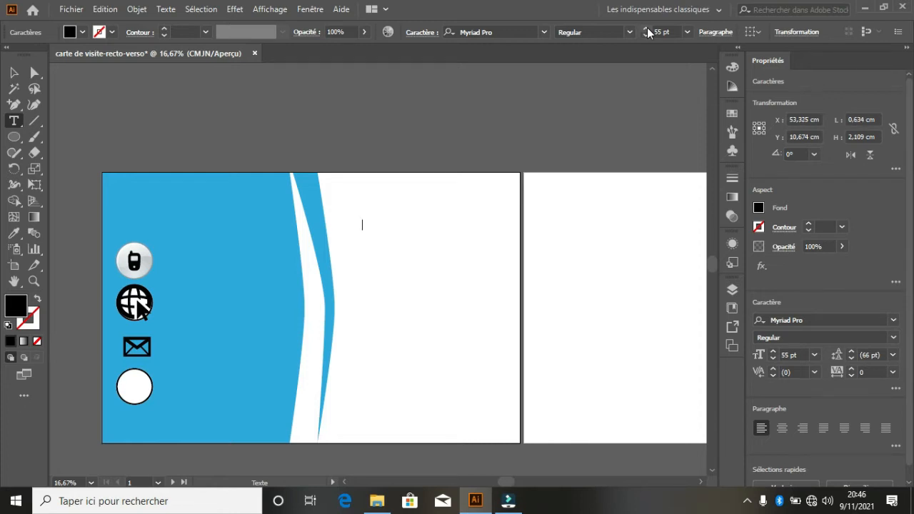
pyautogui.write('République de Guinée')
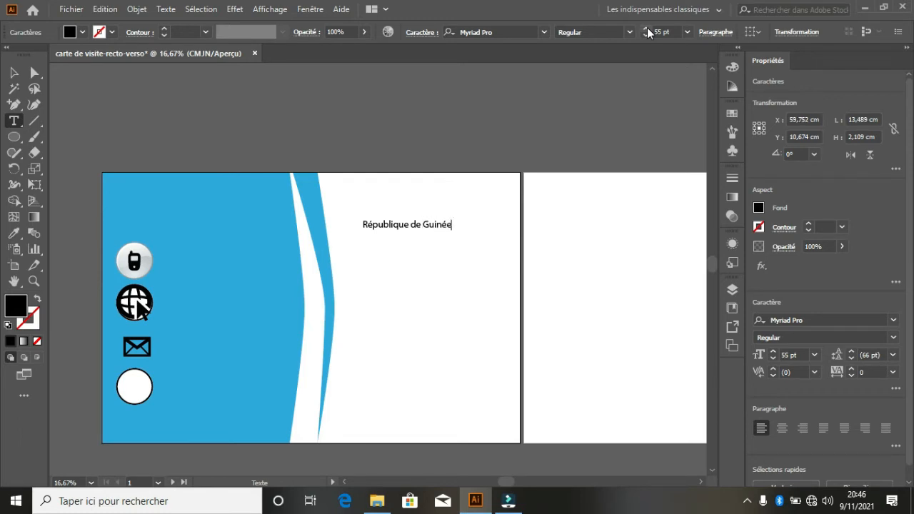
# - Enlarge the République de Guinée heading to 73 pt and move it near the top
pyautogui.hotkey('ctrl', 'a')
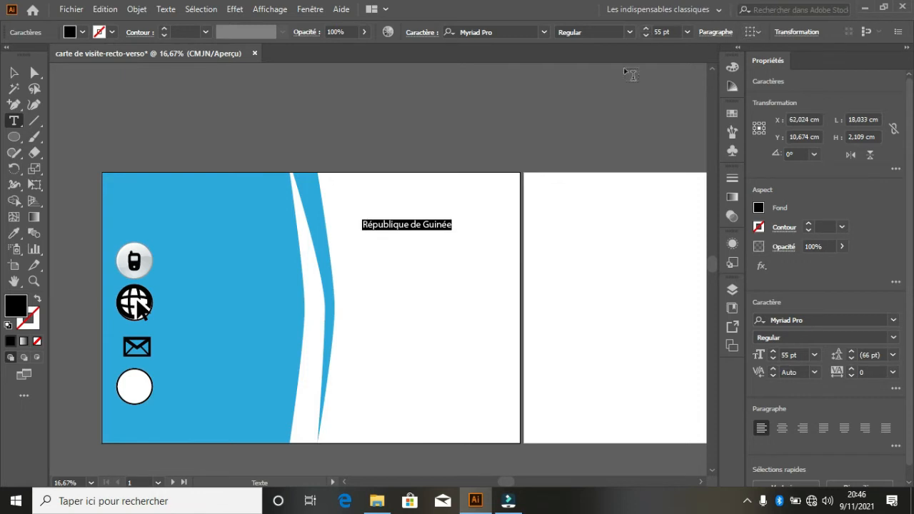
pyautogui.click(645, 34)
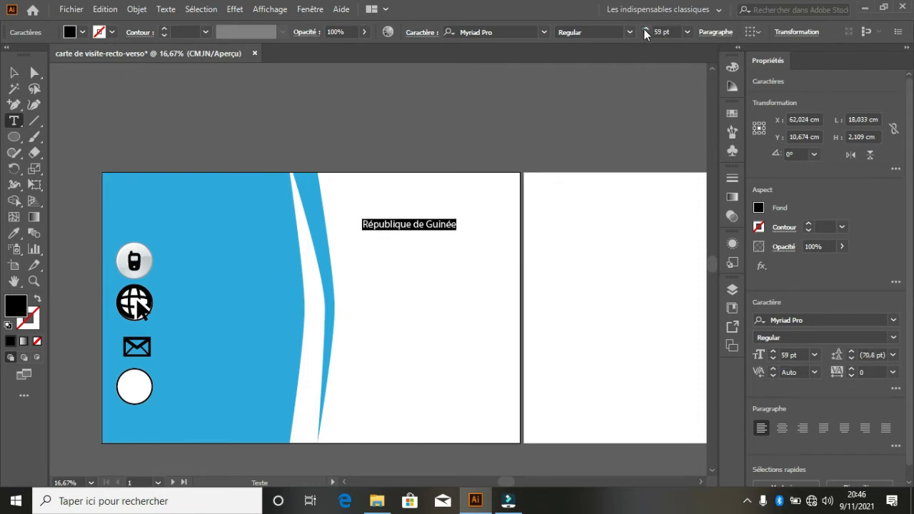
pyautogui.click(645, 34)
pyautogui.click(645, 35)
pyautogui.click(645, 34)
pyautogui.click(645, 33)
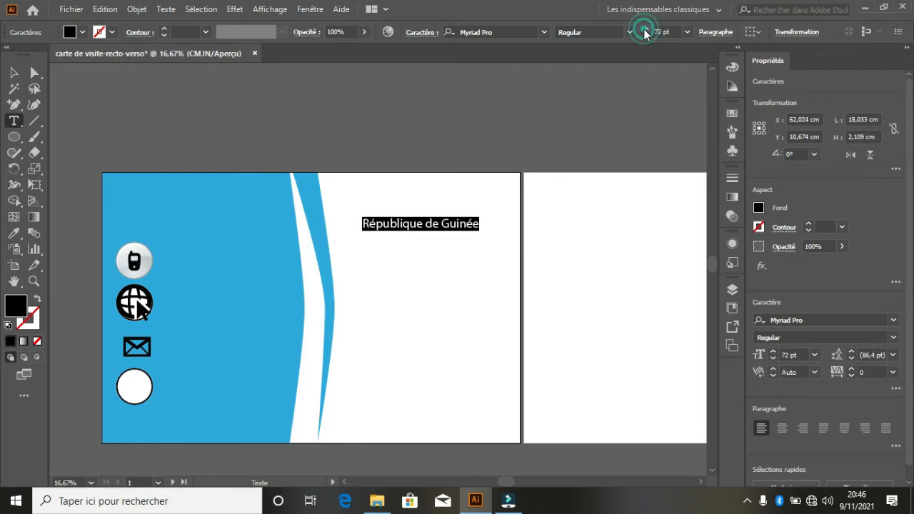
pyautogui.click(645, 32)
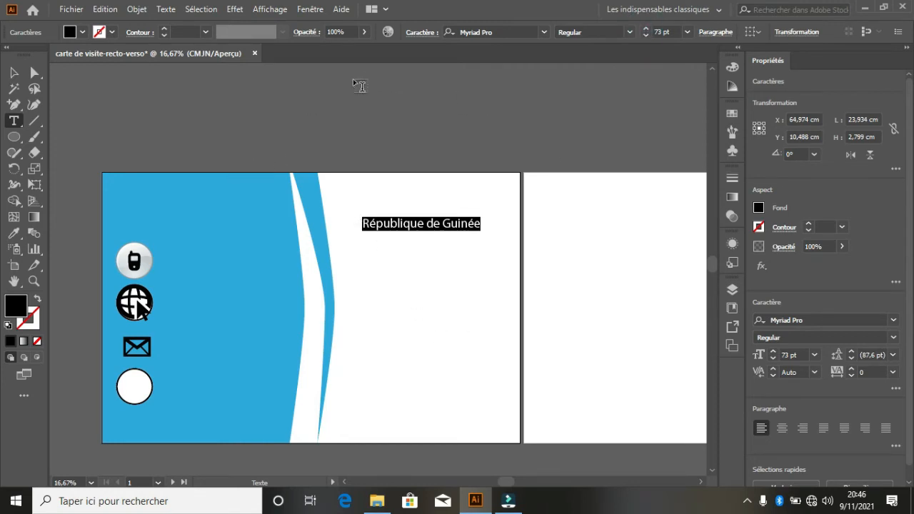
pyautogui.click(15, 74)
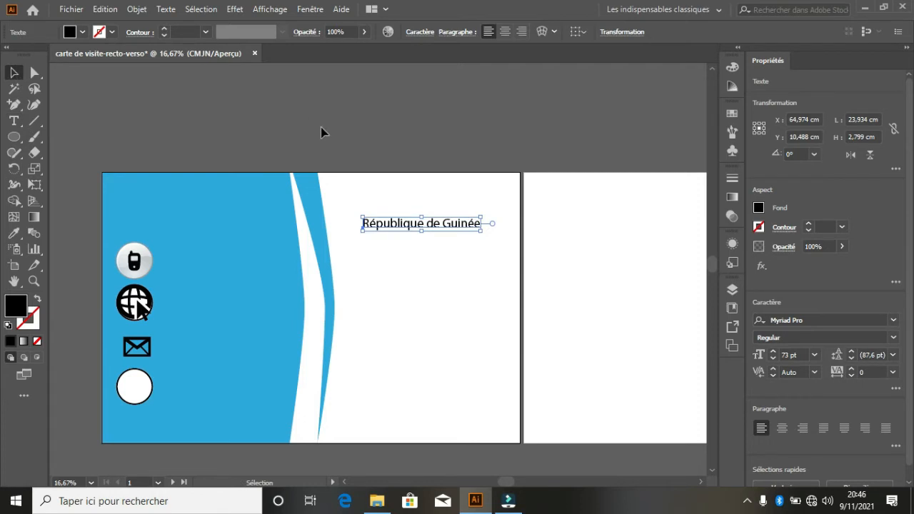
pyautogui.moveTo(435, 226); pyautogui.dragTo(474, 206)
# - Replace the lower copy's text with 'Travail-Justice-Solidarité'
pyautogui.press('t')
pyautogui.click(474, 205)
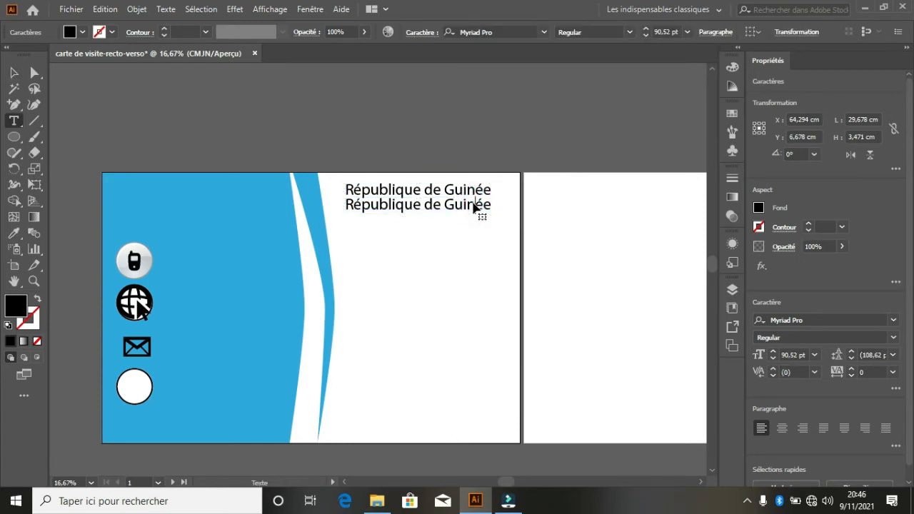
pyautogui.tripleClick(473, 204)
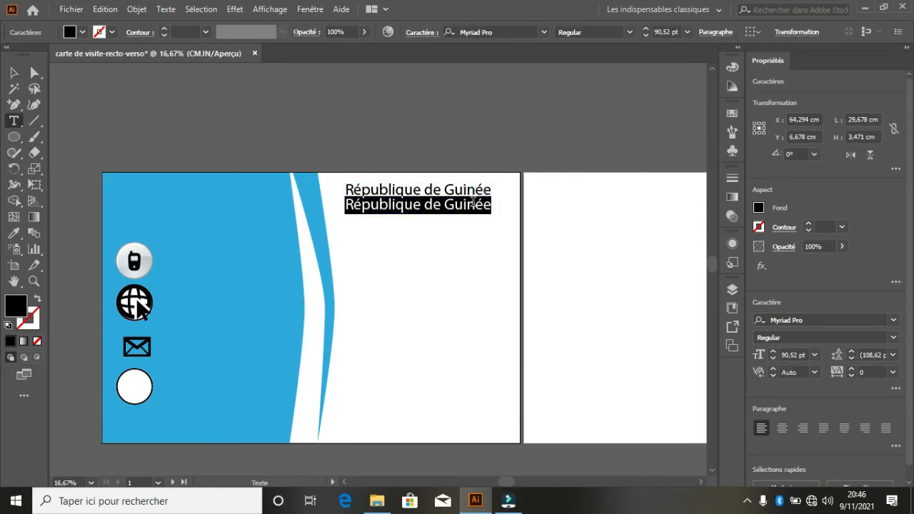
pyautogui.write('Travail-Justice-Sol')
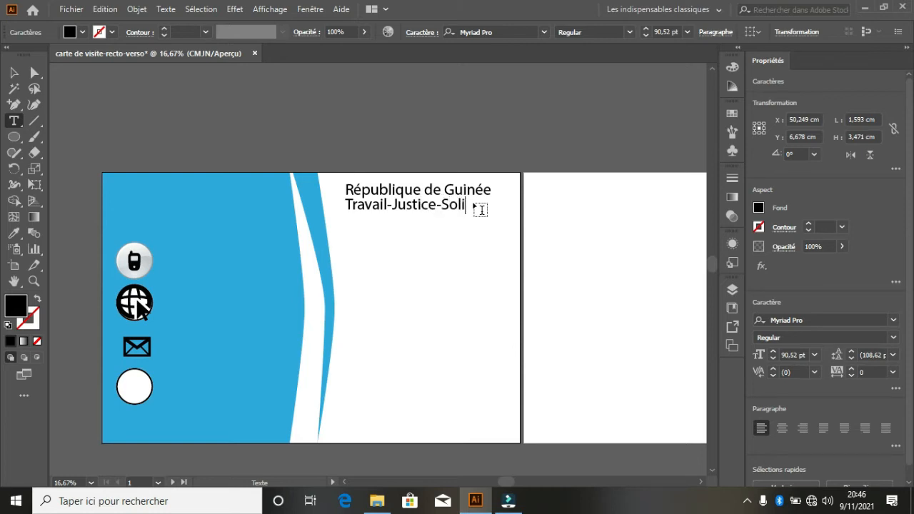
pyautogui.write('ité')
# - Shrink the Travail-Justice-Solidarité motto to 78 pt
pyautogui.tripleClick(477, 205)
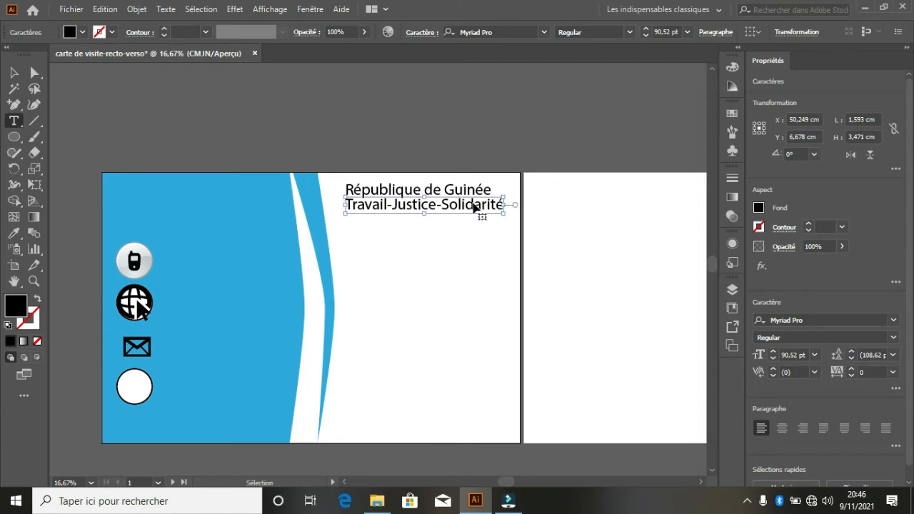
pyautogui.click(645, 34)
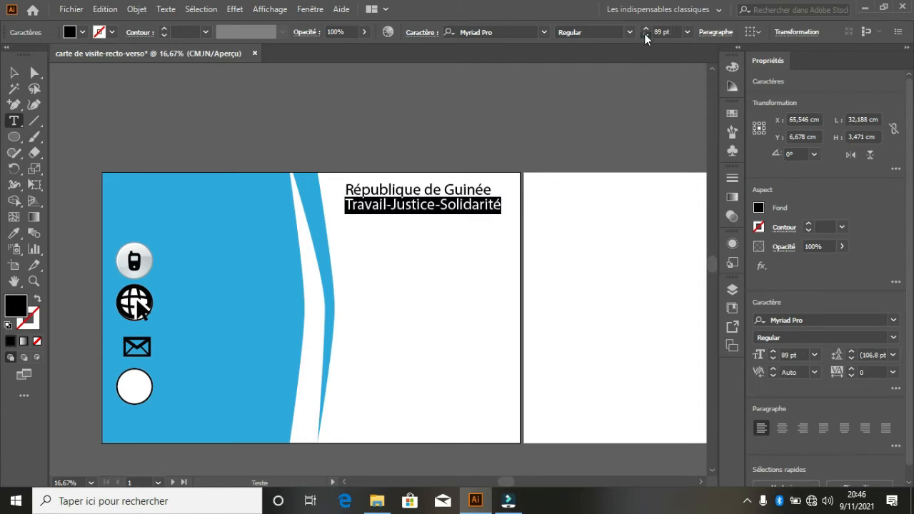
pyautogui.click(645, 35)
pyautogui.click(645, 34)
pyautogui.click(645, 34)
pyautogui.click(645, 34)
pyautogui.click(645, 34)
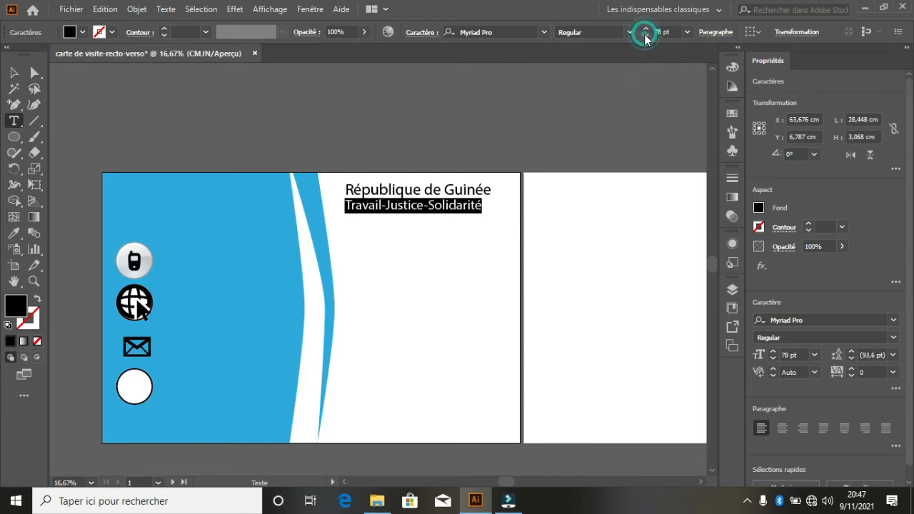
pyautogui.click(457, 222)
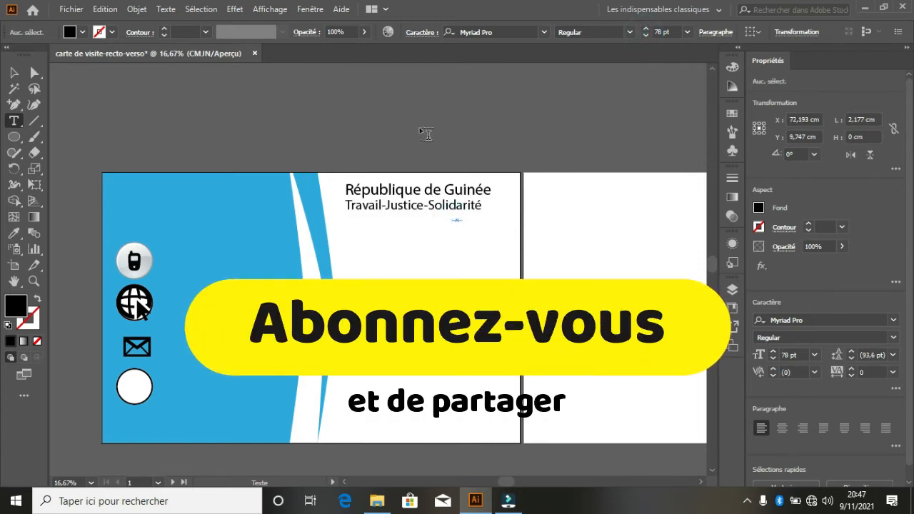
# - Align the motto under the heading and select the word Travail
pyautogui.click(12, 74)
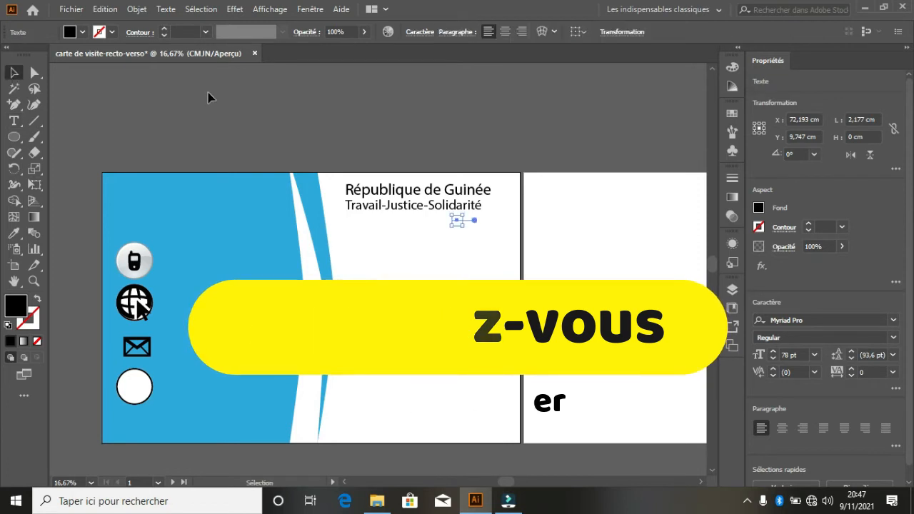
pyautogui.click(370, 153)
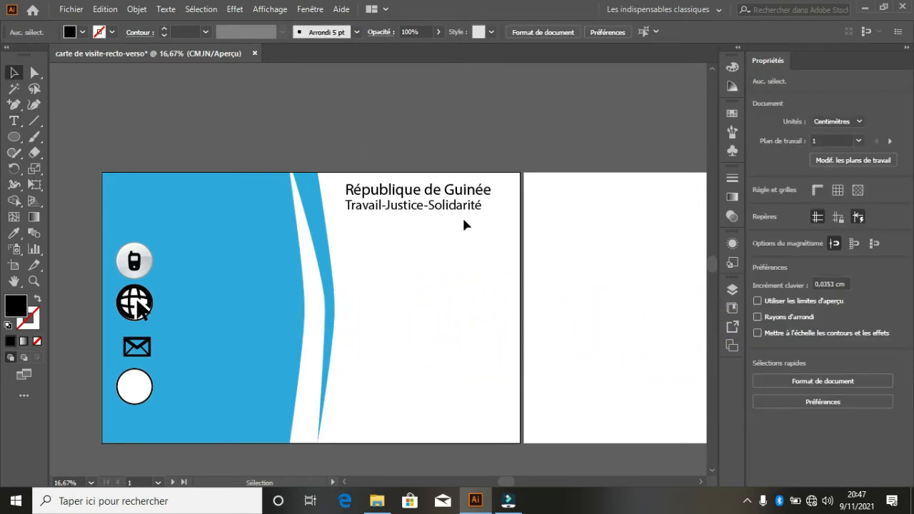
pyautogui.moveTo(461, 209); pyautogui.dragTo(348, 214)
pyautogui.doubleClick(385, 208)
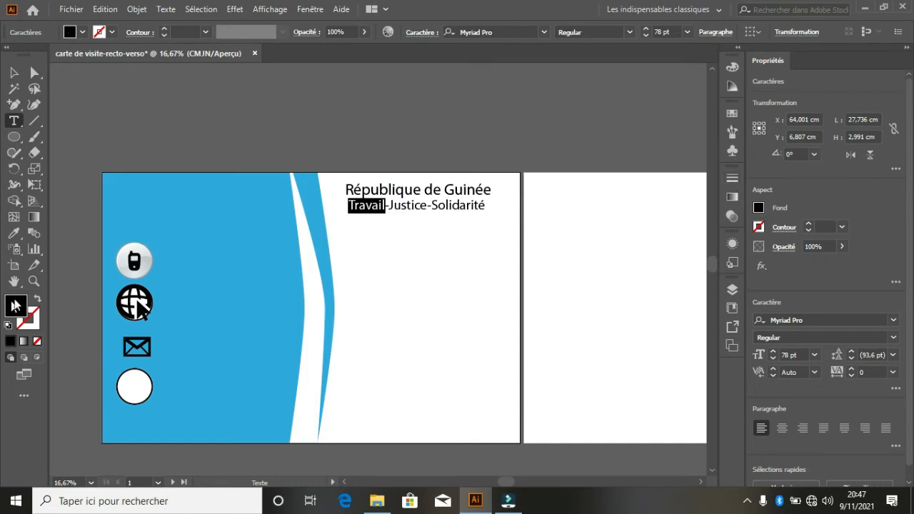
# - Colour the word Travail red and the word Justice yellow
pyautogui.click(83, 32)
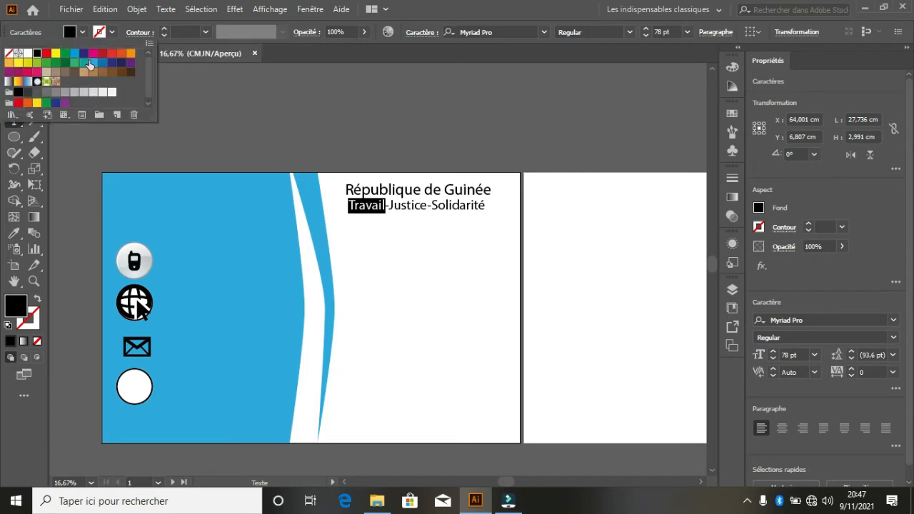
pyautogui.click(46, 53)
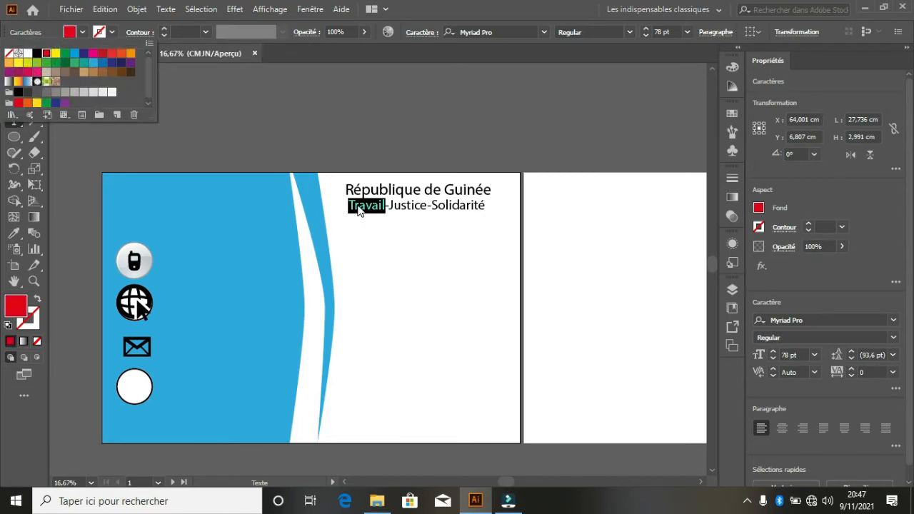
pyautogui.click(390, 207)
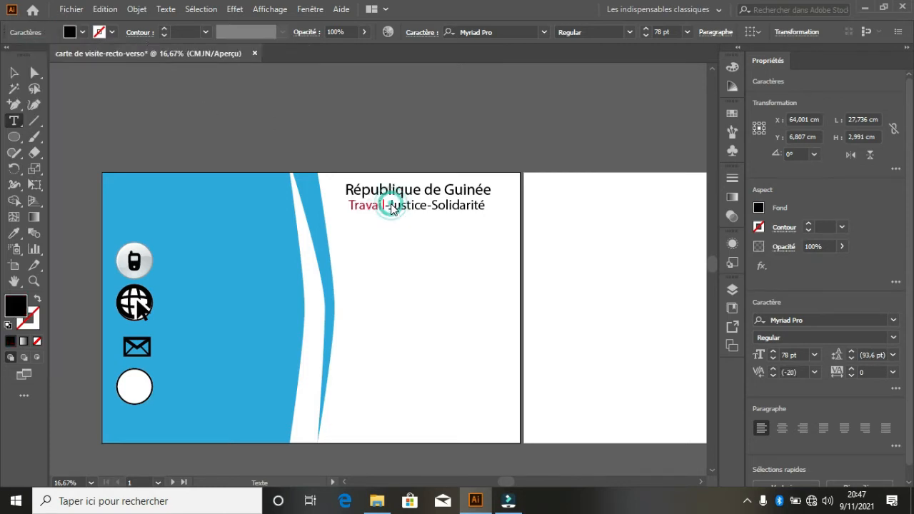
pyautogui.moveTo(388, 206); pyautogui.dragTo(428, 206)
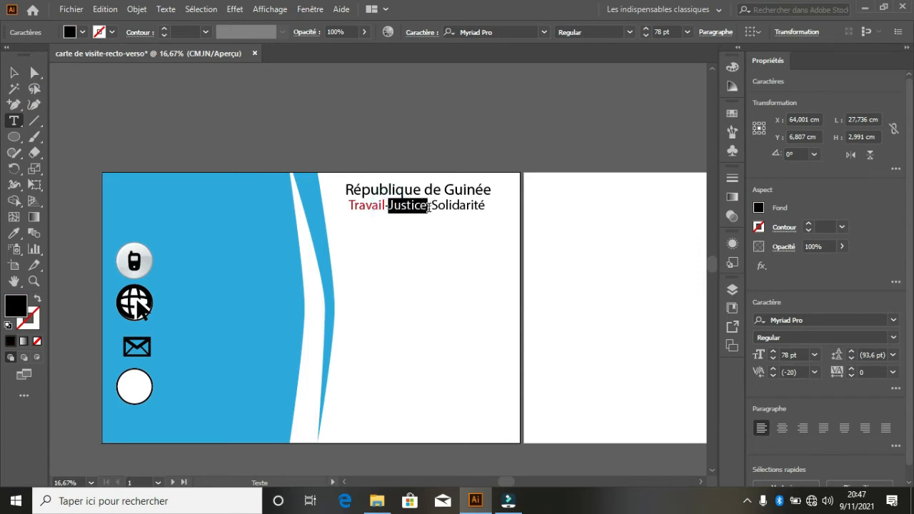
pyautogui.click(83, 32)
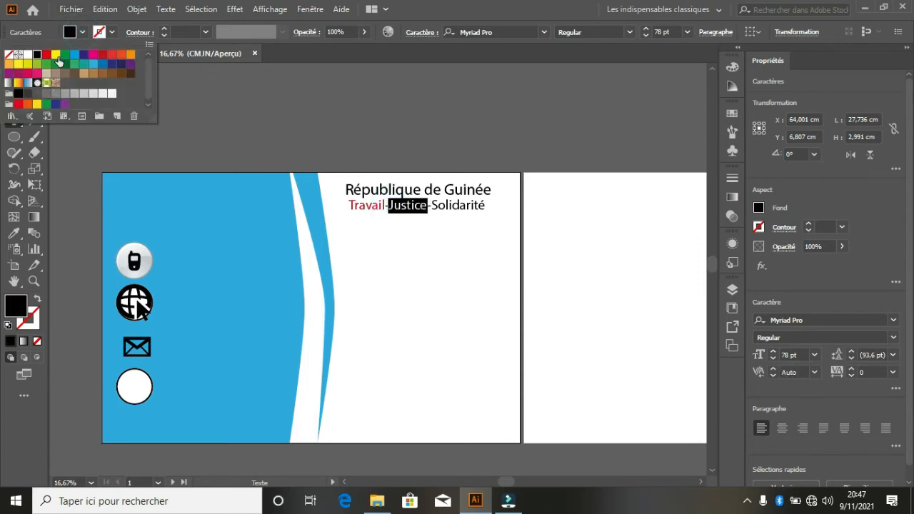
pyautogui.click(58, 55)
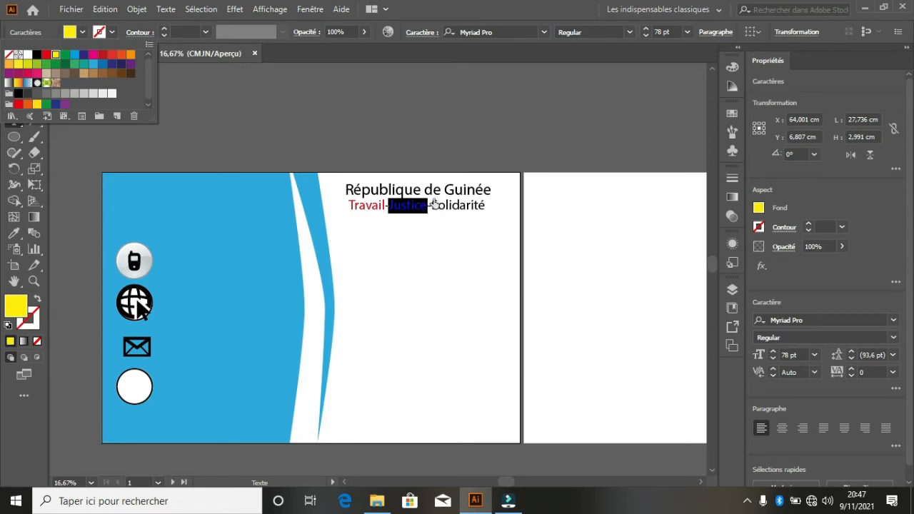
pyautogui.click(433, 205)
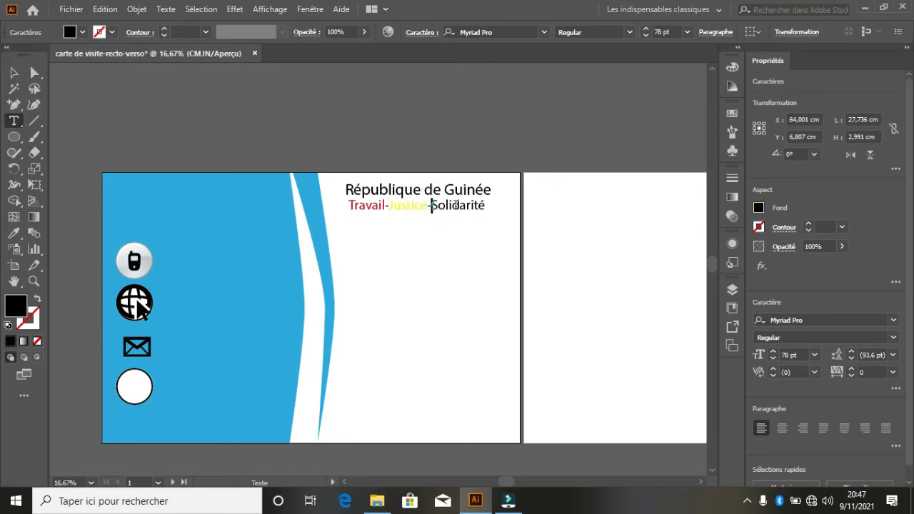
# - Give Solidarité a dark green fill and finish editing the motto
pyautogui.doubleClick(456, 205)
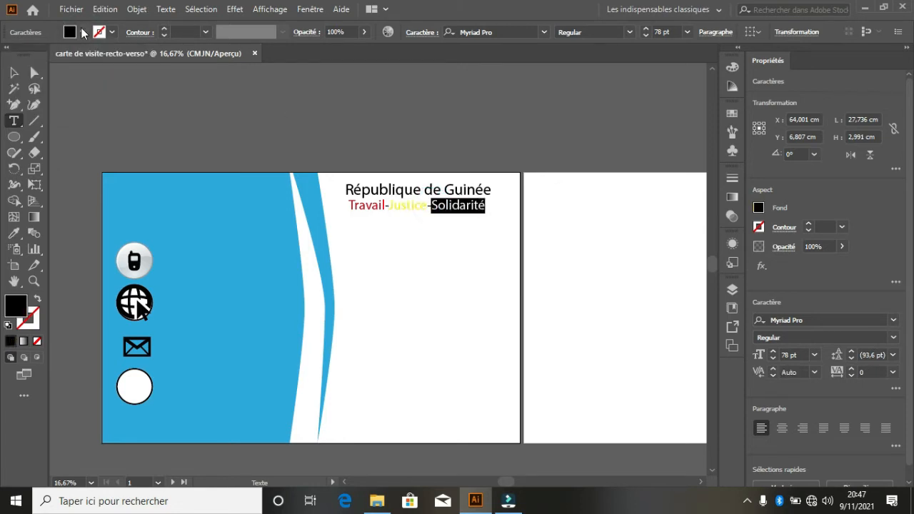
pyautogui.click(83, 32)
pyautogui.click(64, 64)
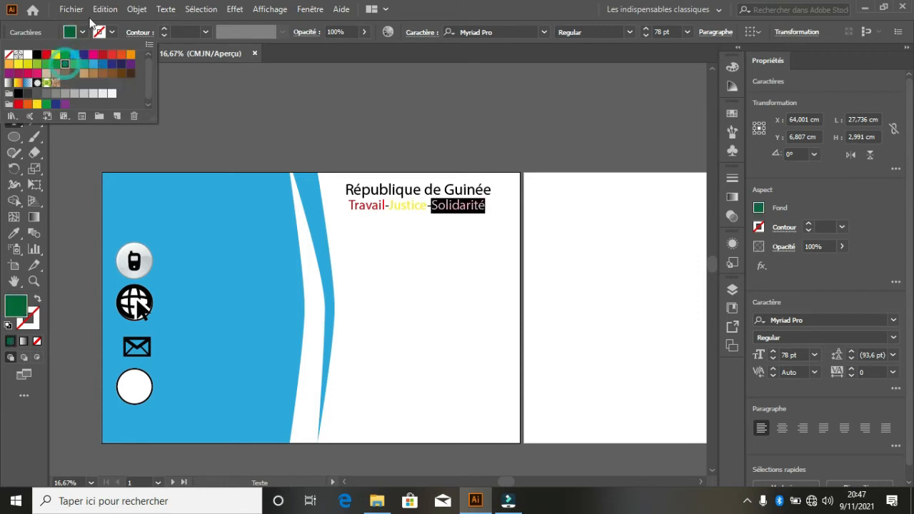
pyautogui.click(81, 32)
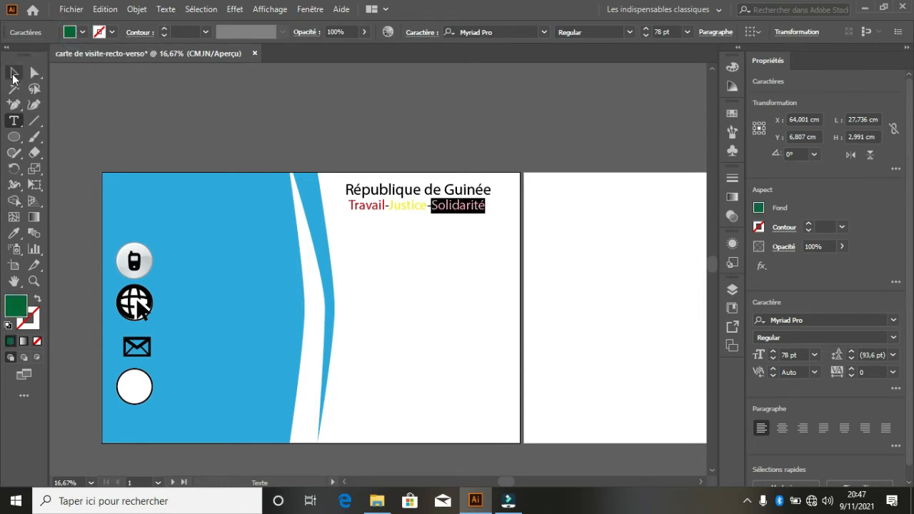
pyautogui.click(12, 75)
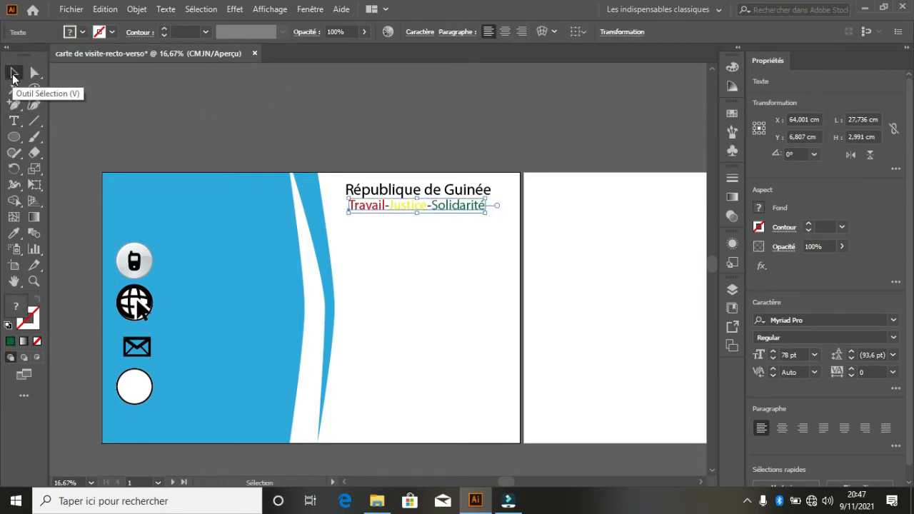
# - Duplicate the heading below the motto, retype it as 'GROUPE SMS', and centre it
pyautogui.click(404, 244)
pyautogui.click(432, 191)
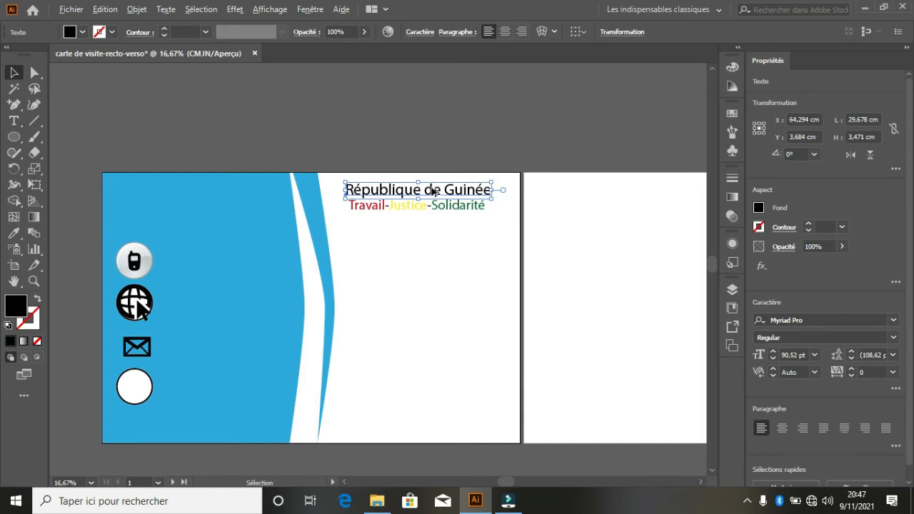
pyautogui.moveTo(431, 191); pyautogui.dragTo(432, 237)
pyautogui.doubleClick(433, 238)
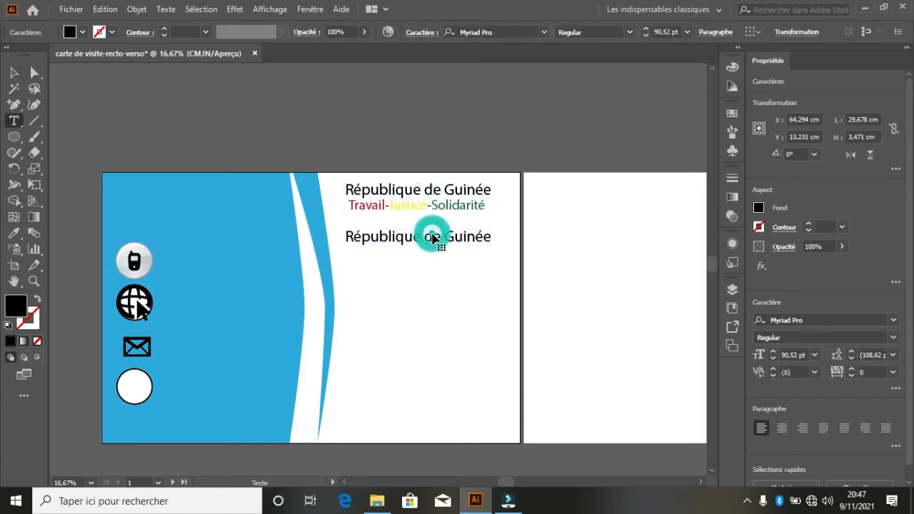
pyautogui.hotkey('ctrl', 'a')
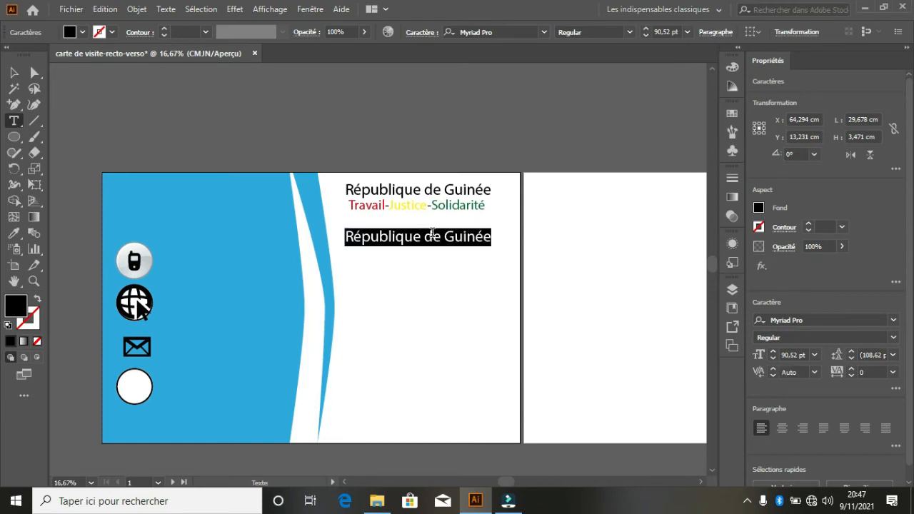
pyautogui.write('GR')
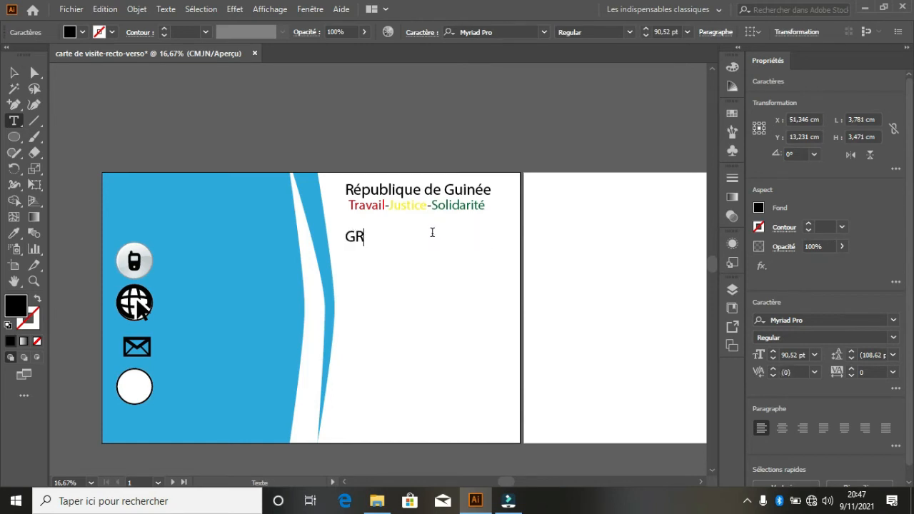
pyautogui.write('OUPE SMS')
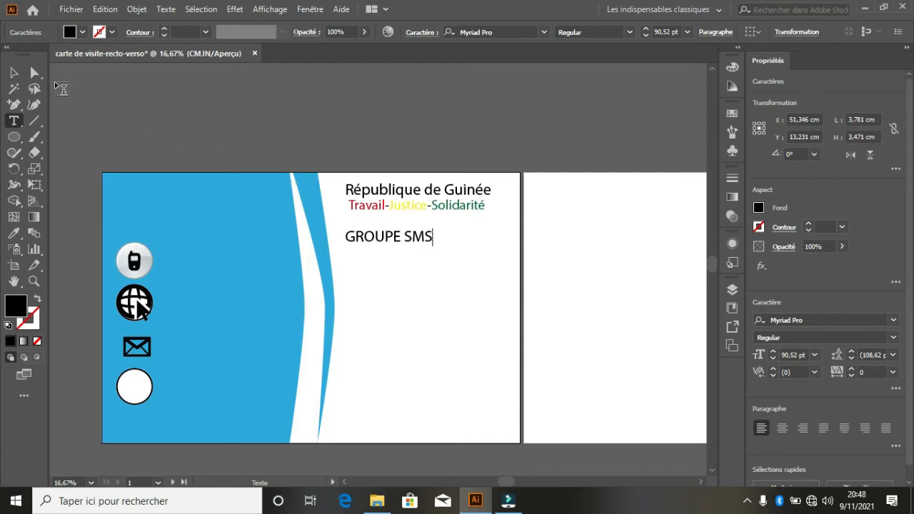
pyautogui.click(15, 74)
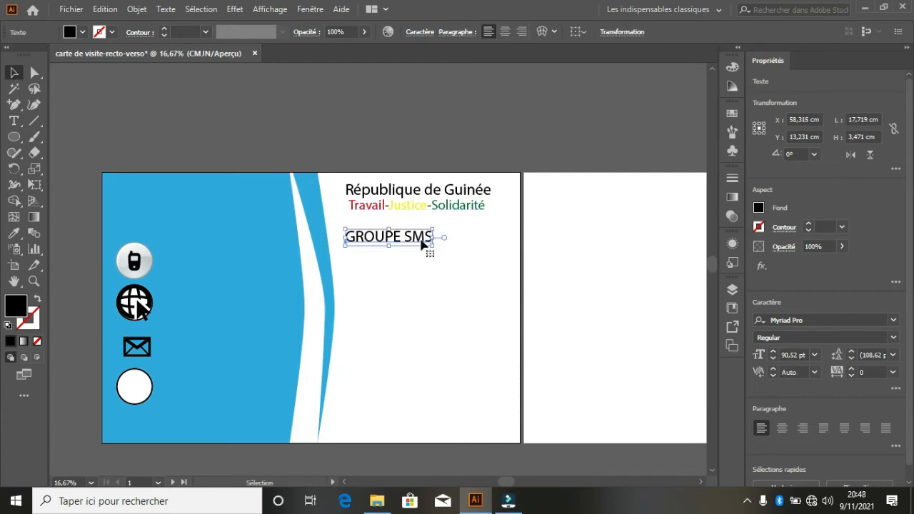
pyautogui.moveTo(423, 241); pyautogui.dragTo(482, 214)
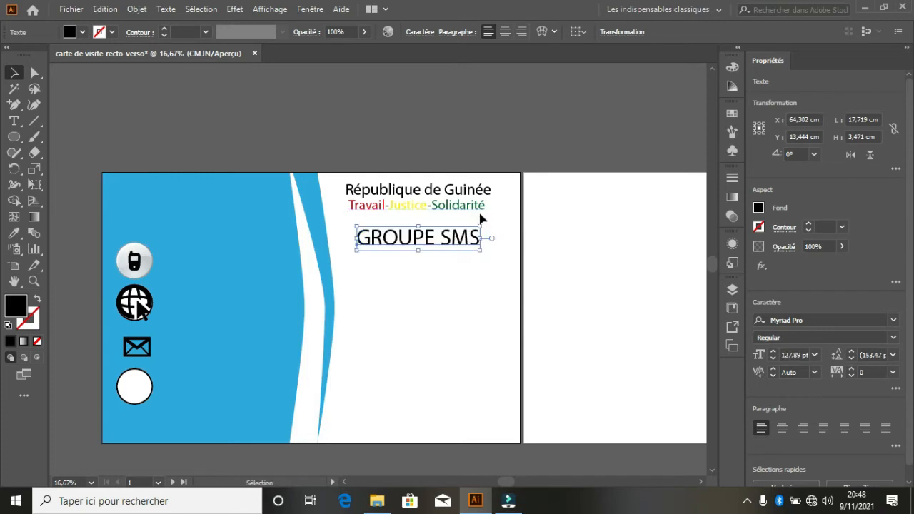
pyautogui.click(457, 243)
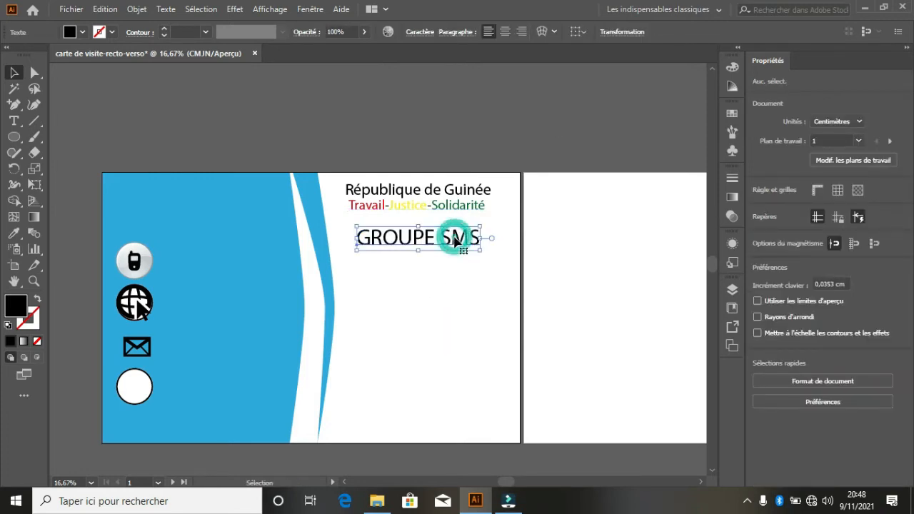
# - Duplicate GROUPE SMS lower, replace it with the holder's full name, and copy that line below
pyautogui.moveTo(455, 243); pyautogui.dragTo(450, 310)
pyautogui.doubleClick(449, 305)
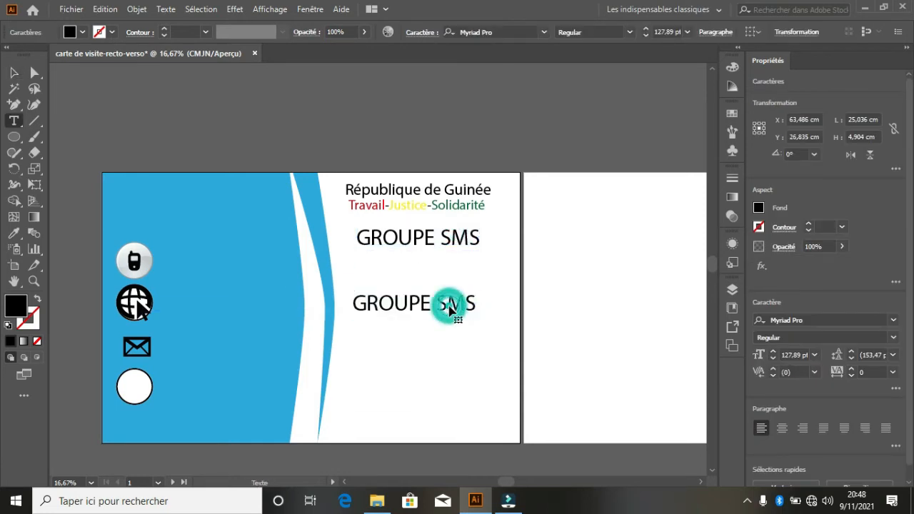
pyautogui.hotkey('ctrl', 'a')
pyautogui.write('m')
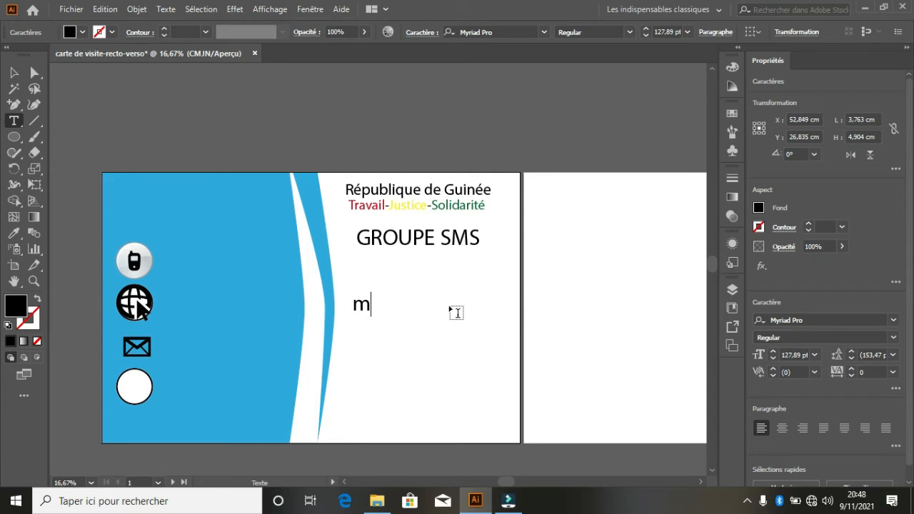
pyautogui.write('O')
pyautogui.press('BackSpace')
pyautogui.press('BackSpace')
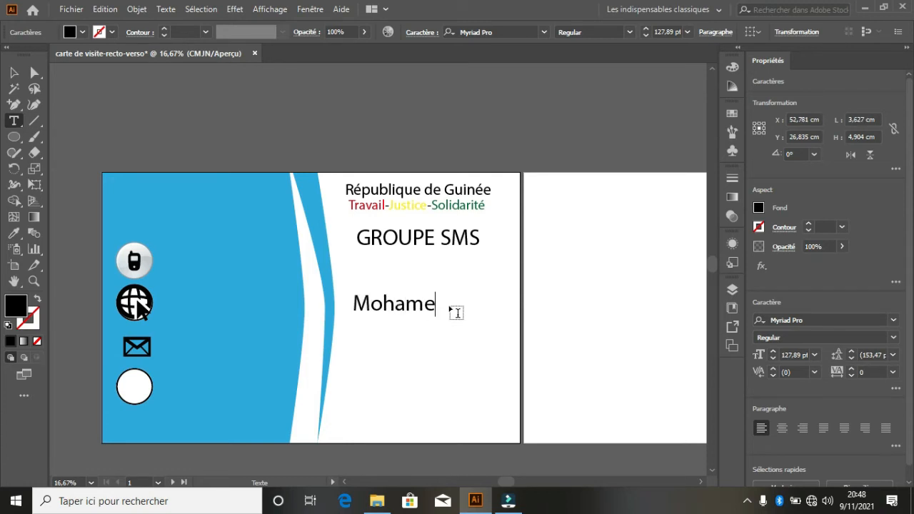
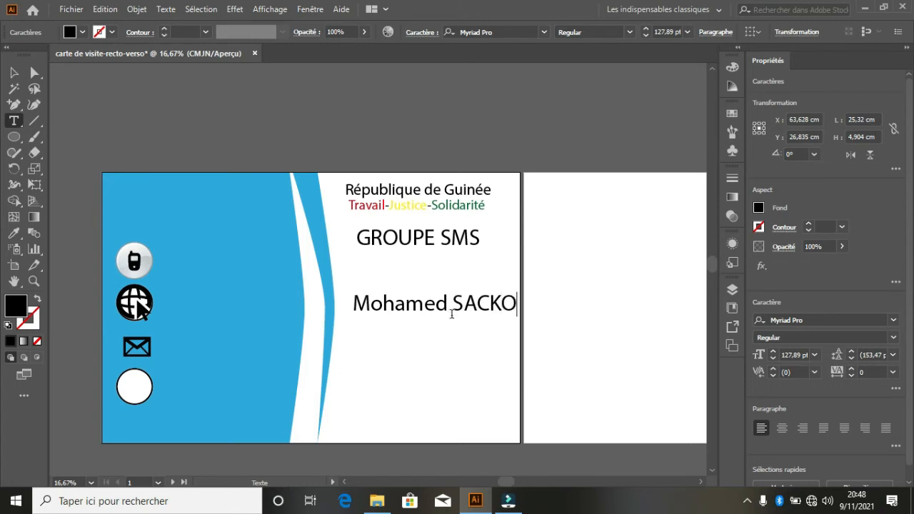
pyautogui.click(15, 74)
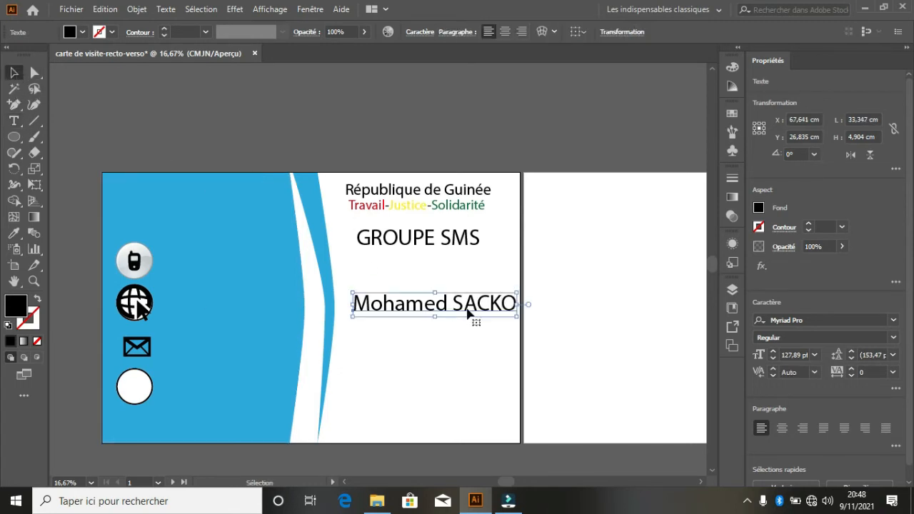
pyautogui.moveTo(463, 304); pyautogui.dragTo(459, 306)
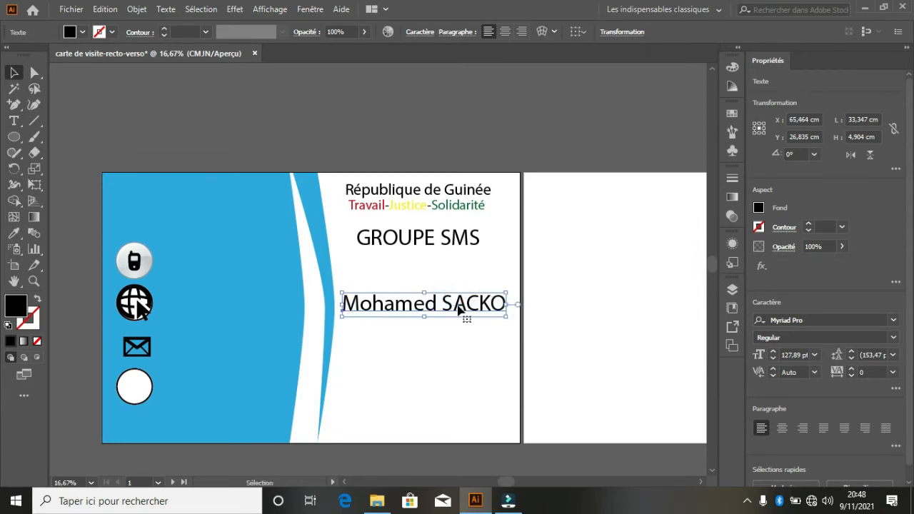
pyautogui.moveTo(466, 307); pyautogui.dragTo(460, 337)
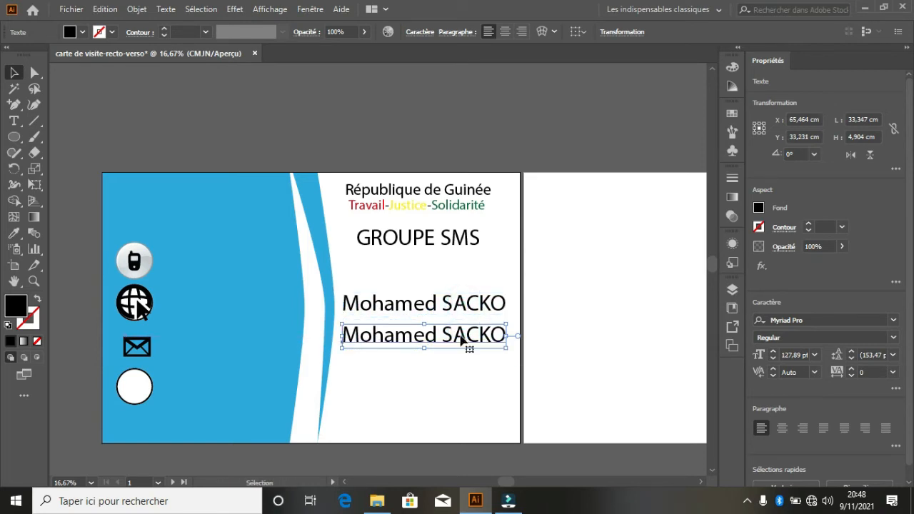
# - Retype the copied name line as 'Directeur Général'
pyautogui.doubleClick(461, 335)
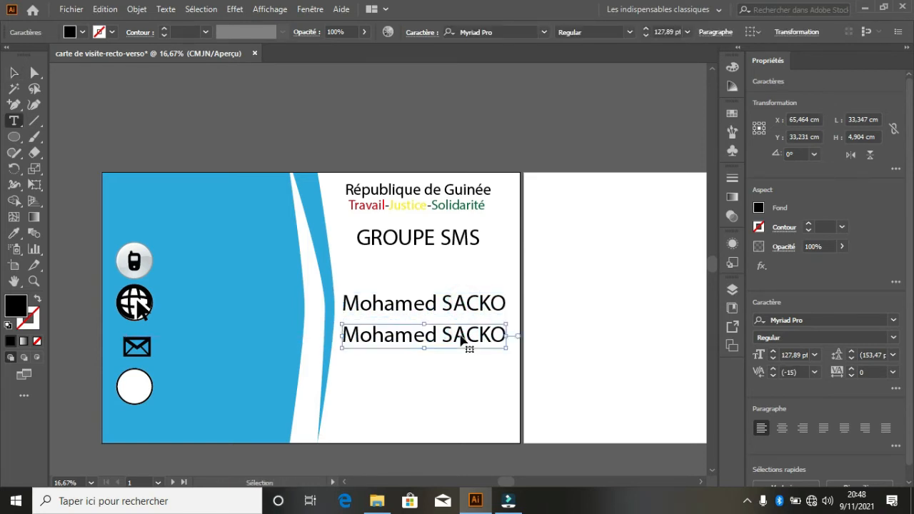
pyautogui.hotkey('ctrl', 'a')
pyautogui.write('g')
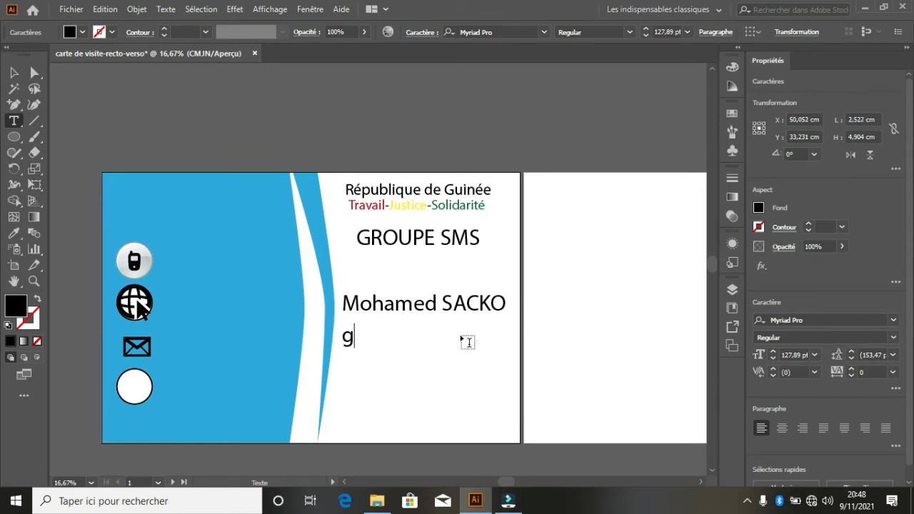
pyautogui.press('BackSpace')
pyautogui.write('dIRECTEY')
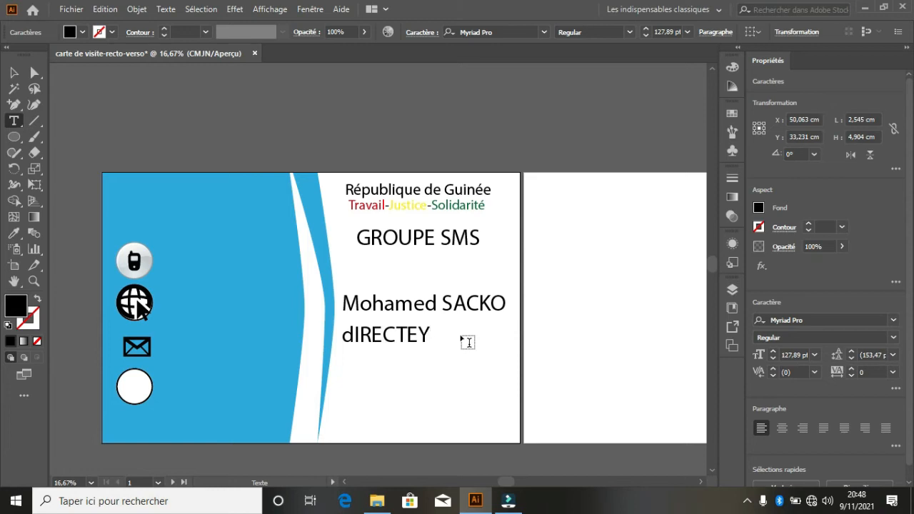
pyautogui.press('BackSpace')
pyautogui.press('BackSpace')
pyautogui.press('BackSpace')
pyautogui.press('BackSpace')
pyautogui.press('BackSpace')
pyautogui.press('BackSpace')
pyautogui.press('BackSpace')
pyautogui.press('BackSpace')
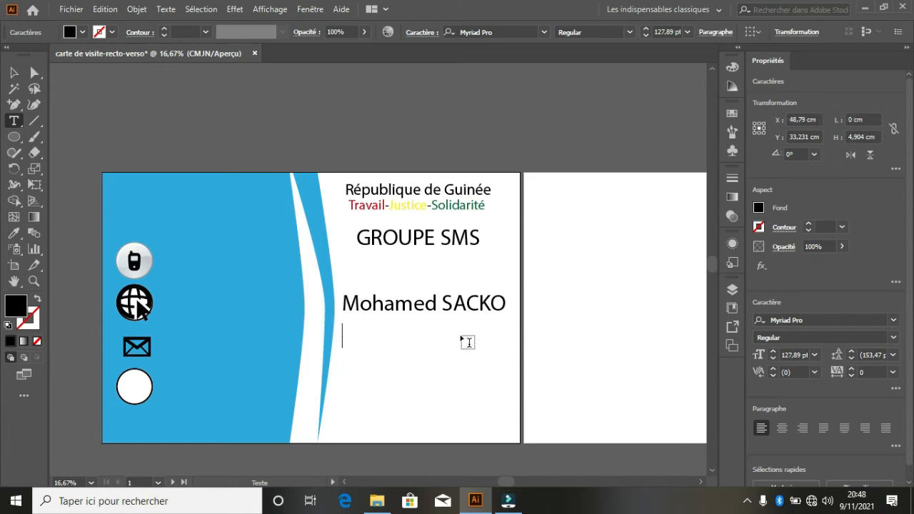
pyautogui.write('Directeur')
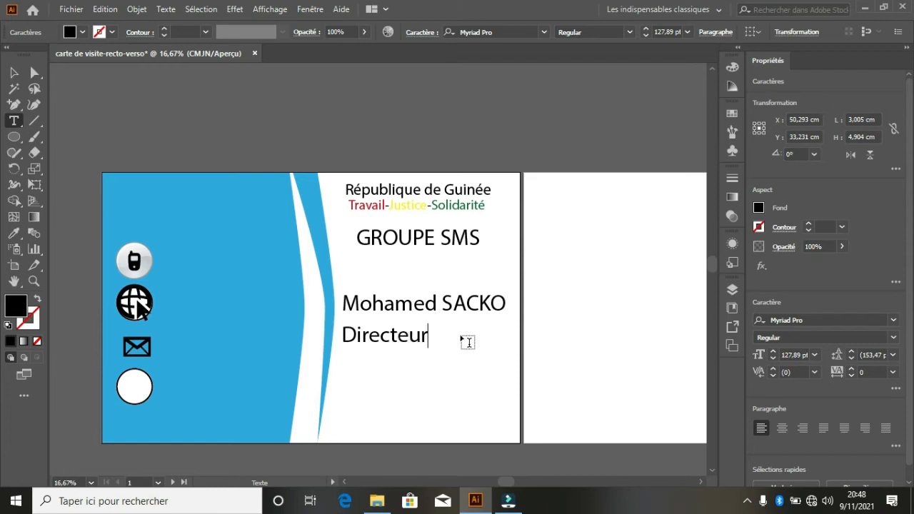
pyautogui.write(' Général')
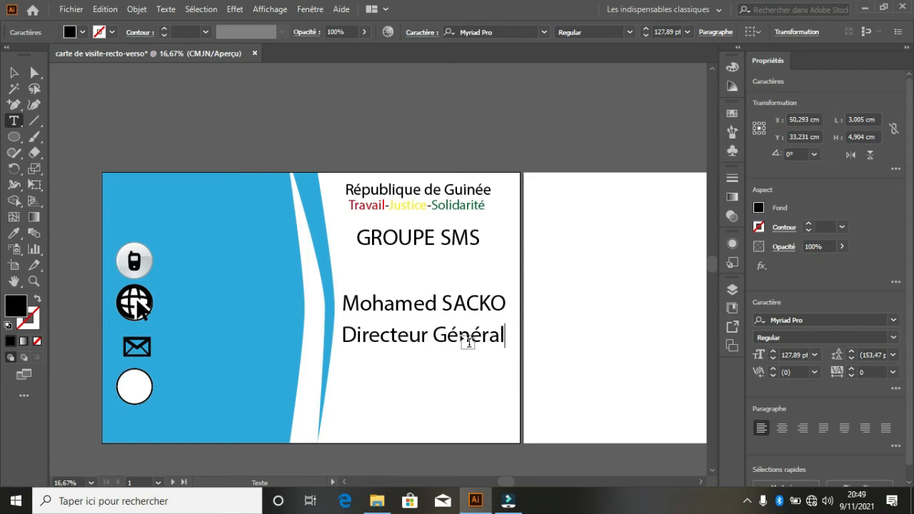
pyautogui.press('Escape')
# - Shrink Directeur Général to 110 pt and shift it slightly right
pyautogui.tripleClick(461, 340)
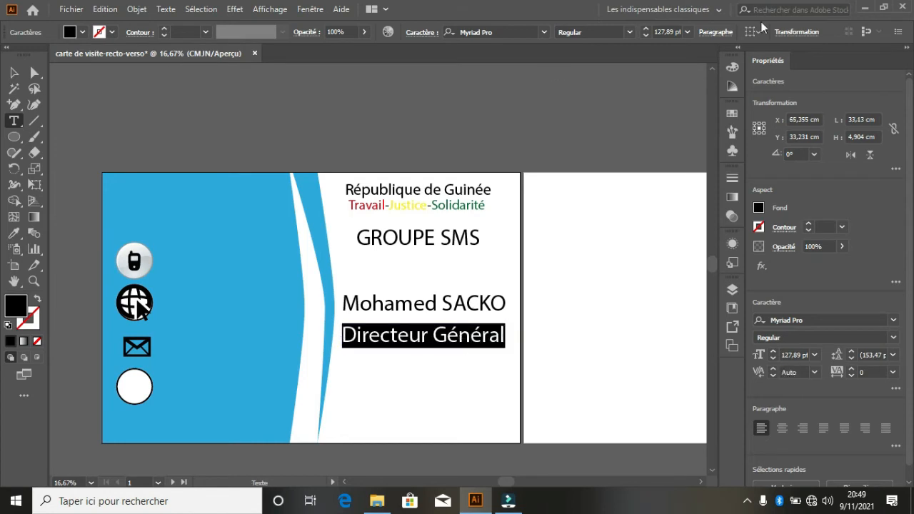
pyautogui.click(645, 36)
pyautogui.click(645, 35)
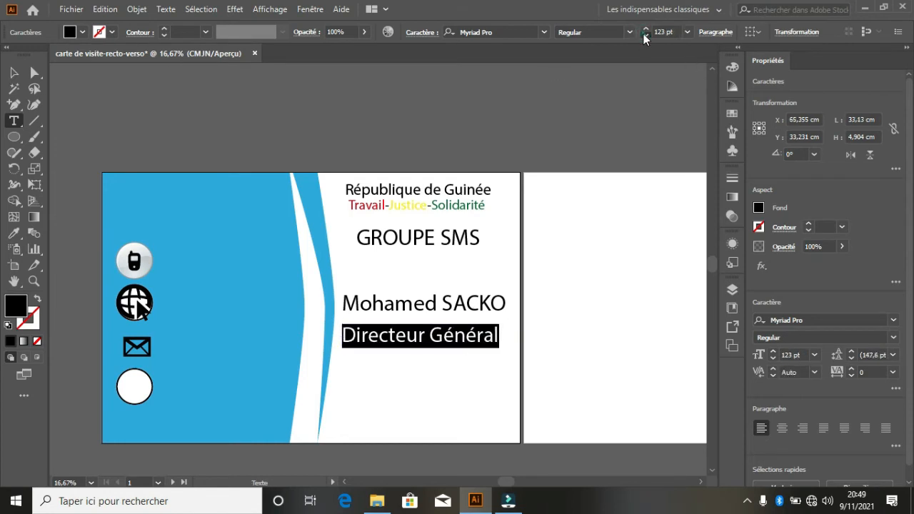
pyautogui.click(645, 36)
pyautogui.click(645, 36)
pyautogui.click(645, 36)
pyautogui.click(645, 36)
pyautogui.click(645, 35)
pyautogui.click(645, 36)
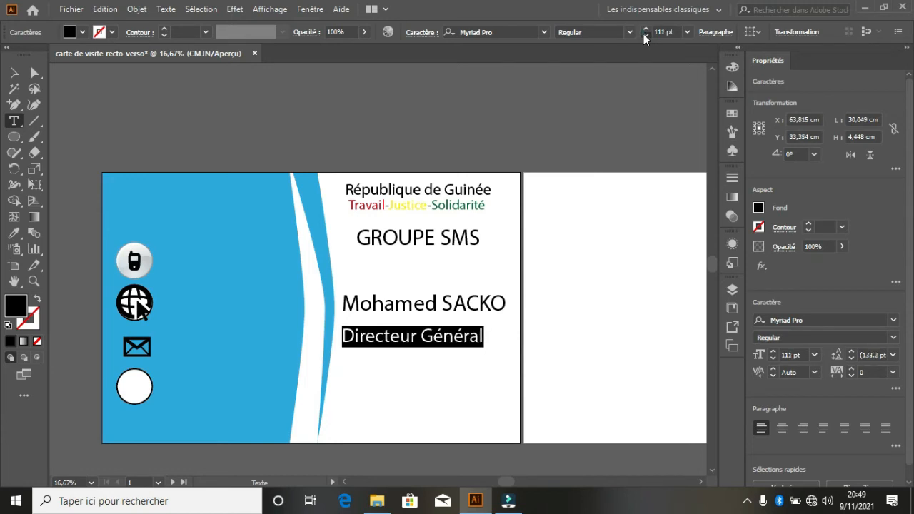
pyautogui.click(645, 36)
pyautogui.click(645, 36)
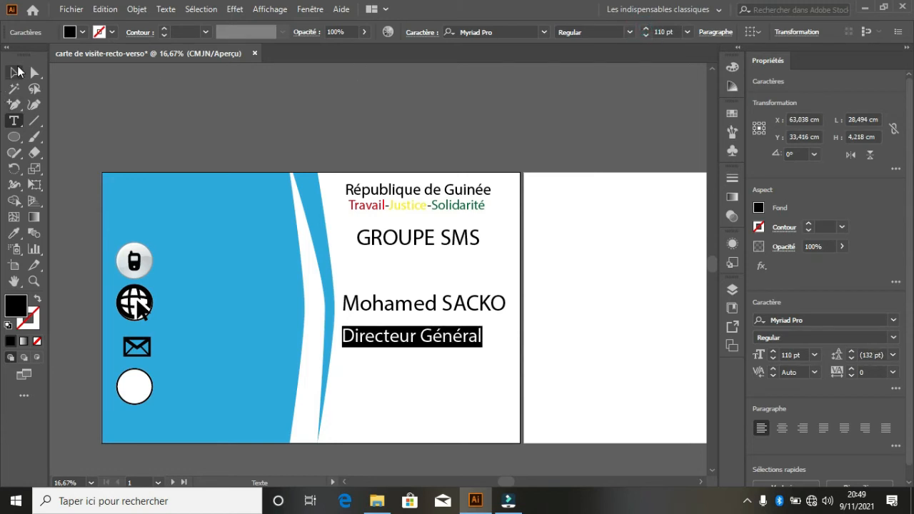
pyautogui.click(14, 72)
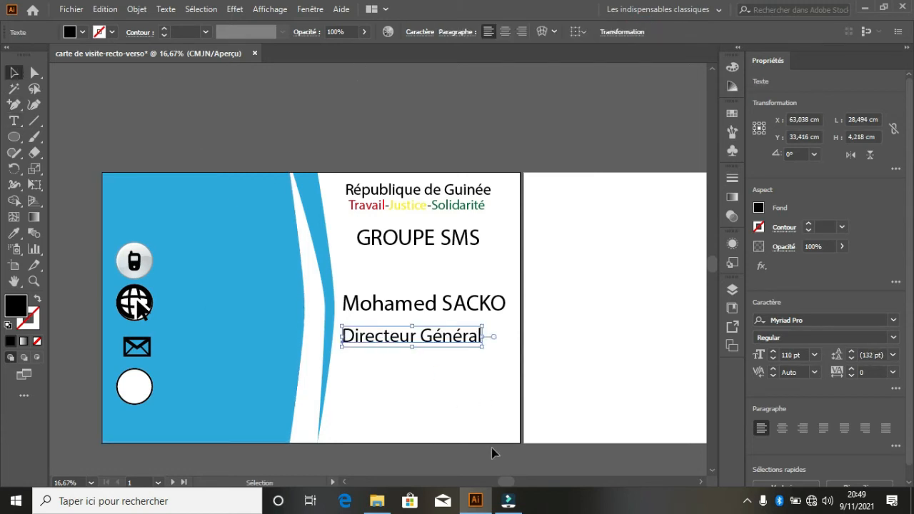
pyautogui.moveTo(472, 345); pyautogui.dragTo(478, 346)
pyautogui.click(460, 390)
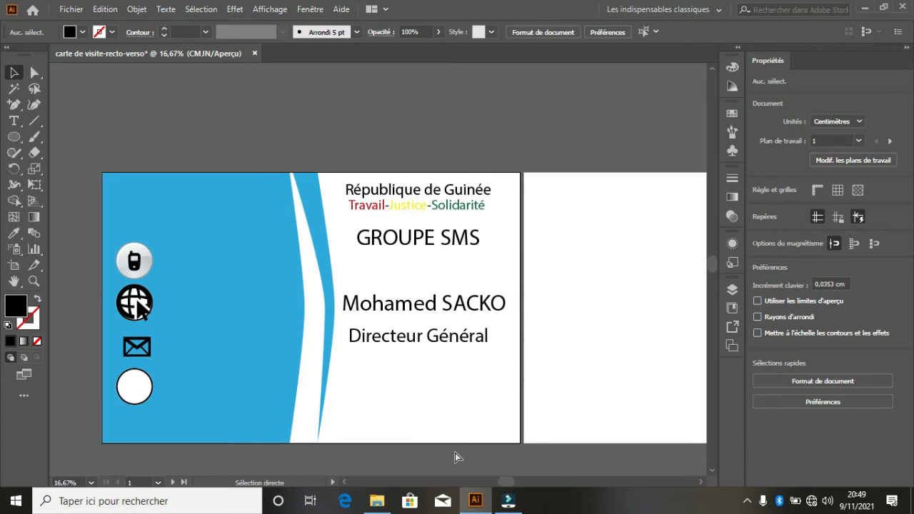
# - Zoom out to see both cards and make the blank artboard 2 active
pyautogui.hotkey('ctrl', '+')
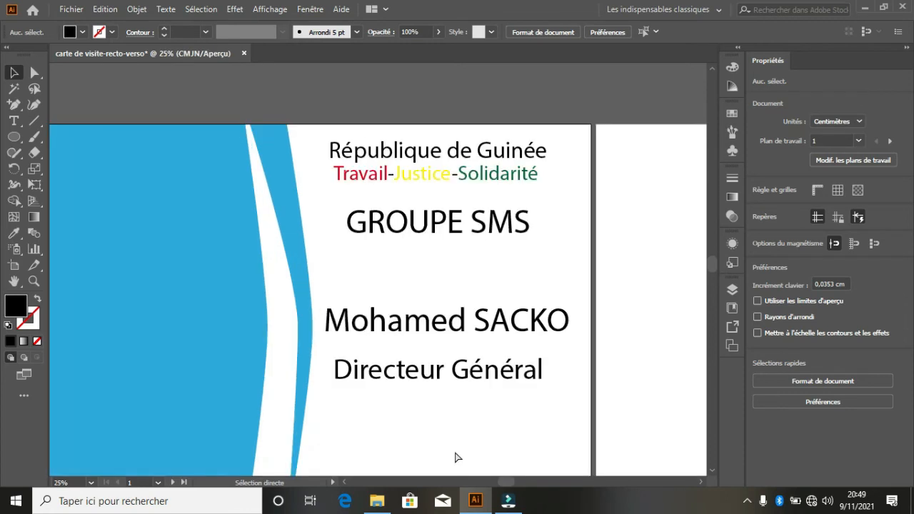
pyautogui.hotkey('ctrl', '-')
pyautogui.hotkey('ctrl', '-')
pyautogui.hotkey('ctrl', '-')
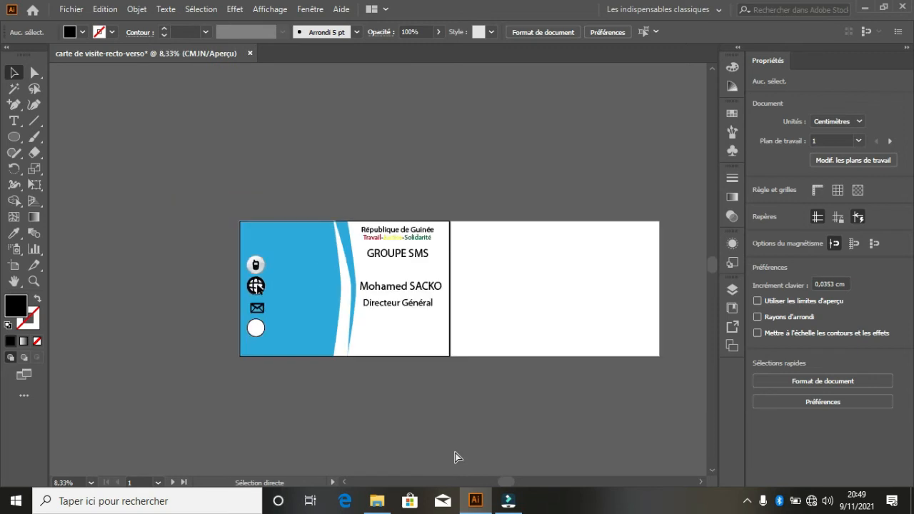
pyautogui.click(534, 274)
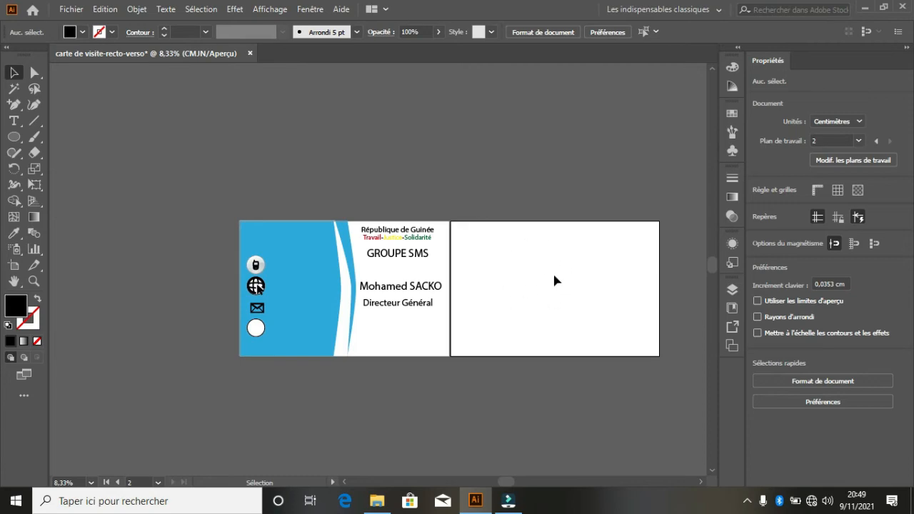
# - Open the logo folder in File Explorer and drag the ModeFashion logo toward Illustrator
pyautogui.click(376, 500)
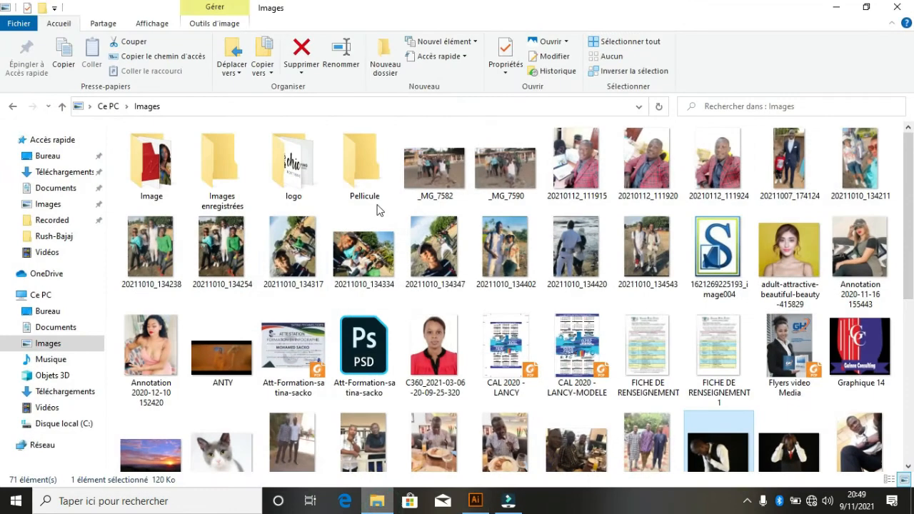
pyautogui.click(291, 187)
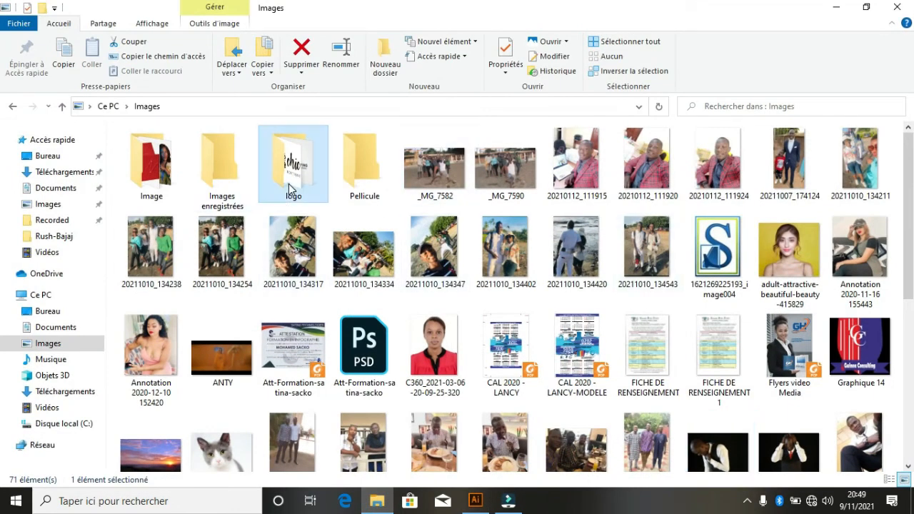
pyautogui.doubleClick(290, 188)
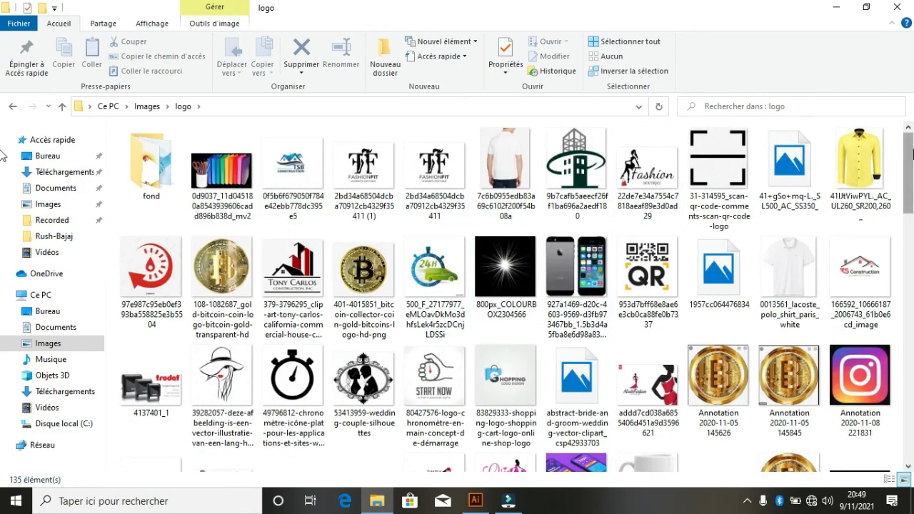
pyautogui.scroll(-3, 912, 145)
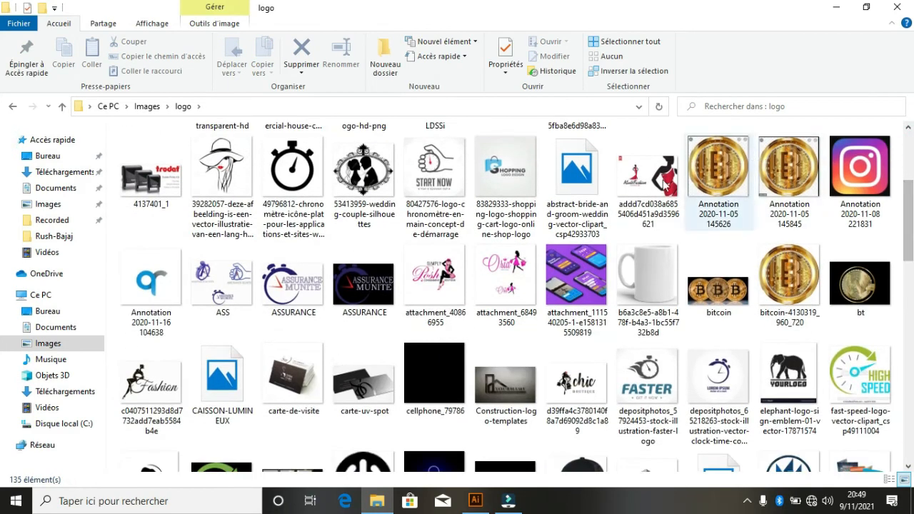
pyautogui.moveTo(660, 182); pyautogui.dragTo(545, 313)
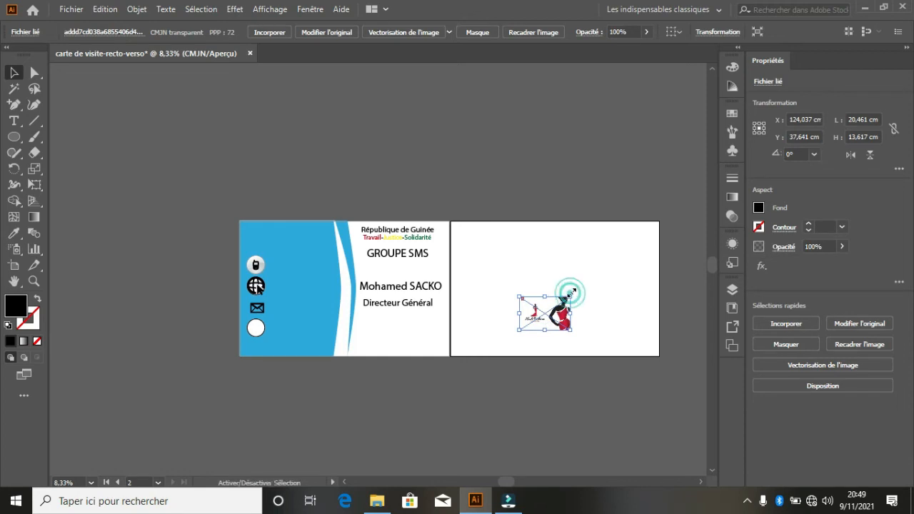
# - Enlarge the ModeFashion logo to about 57,694 × 38,397 cm and reposition it on the back card
pyautogui.moveTo(571, 293); pyautogui.dragTo(618, 224)
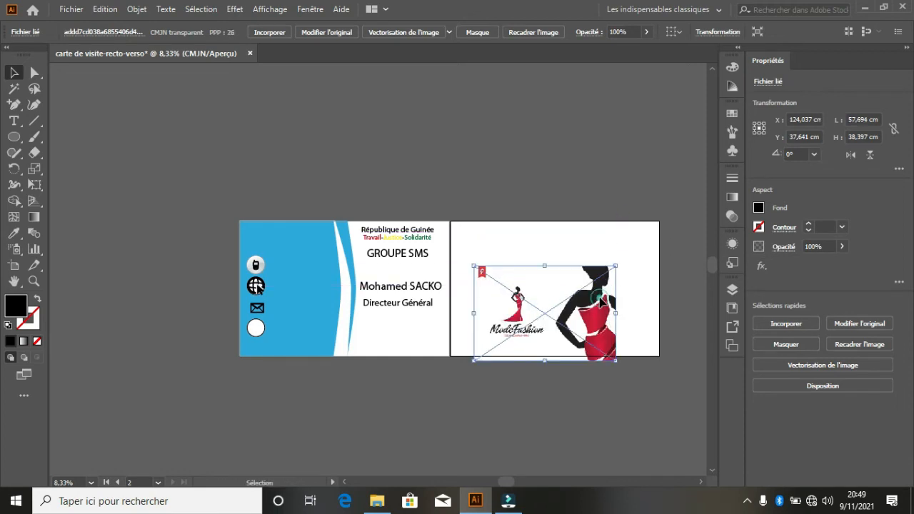
pyautogui.moveTo(602, 301); pyautogui.dragTo(608, 274)
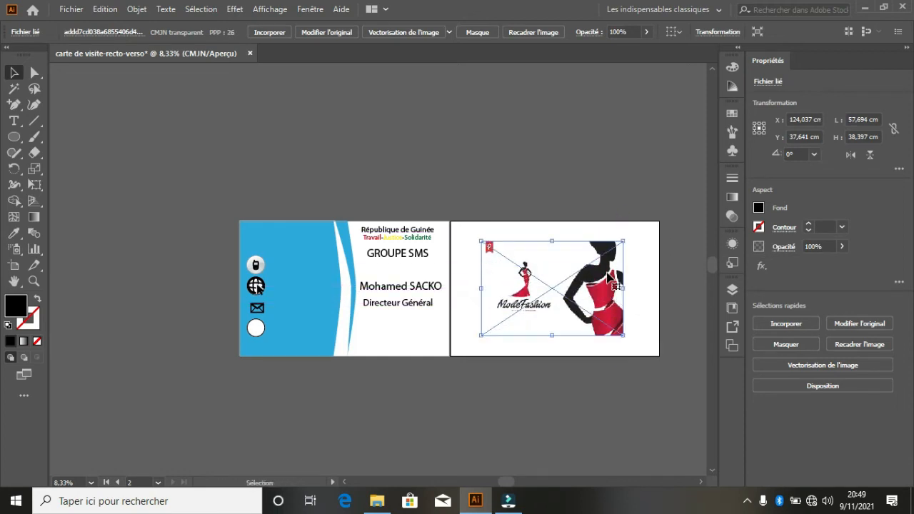
pyautogui.click(634, 161)
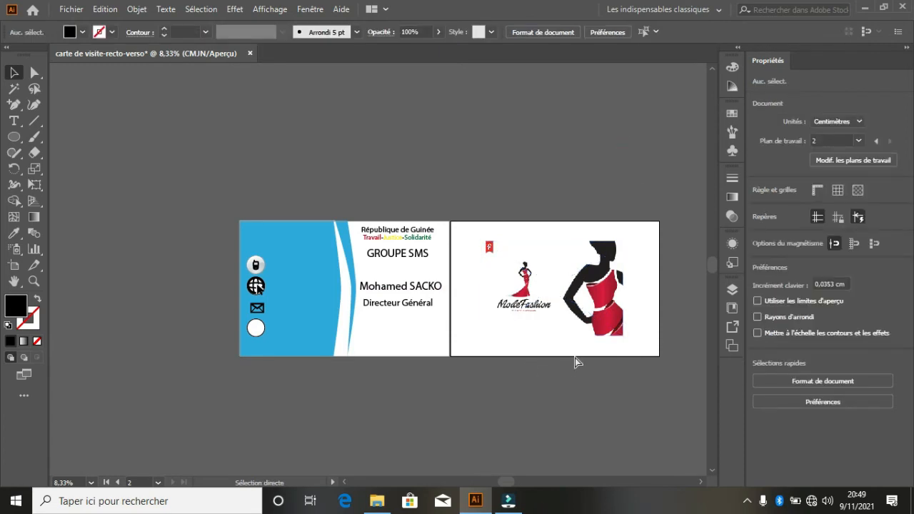
# - Zoom in on the two cards, then return to the logo folder in File Explorer
pyautogui.hotkey('ctrl', '+')
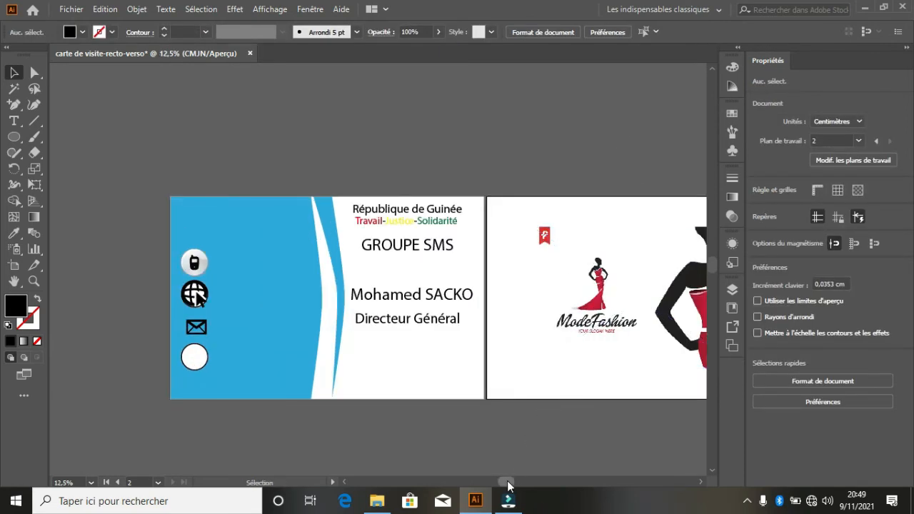
pyautogui.moveTo(508, 485); pyautogui.dragTo(535, 470)
pyautogui.click(465, 398)
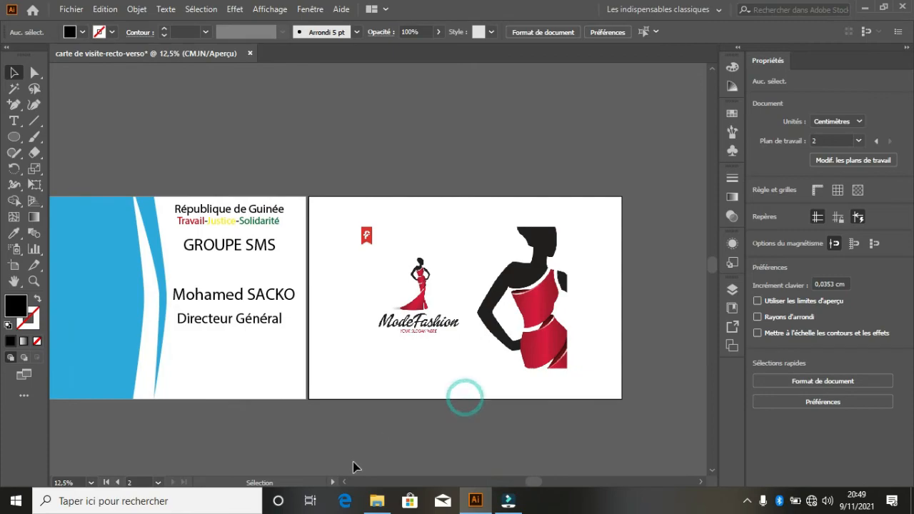
pyautogui.click(377, 501)
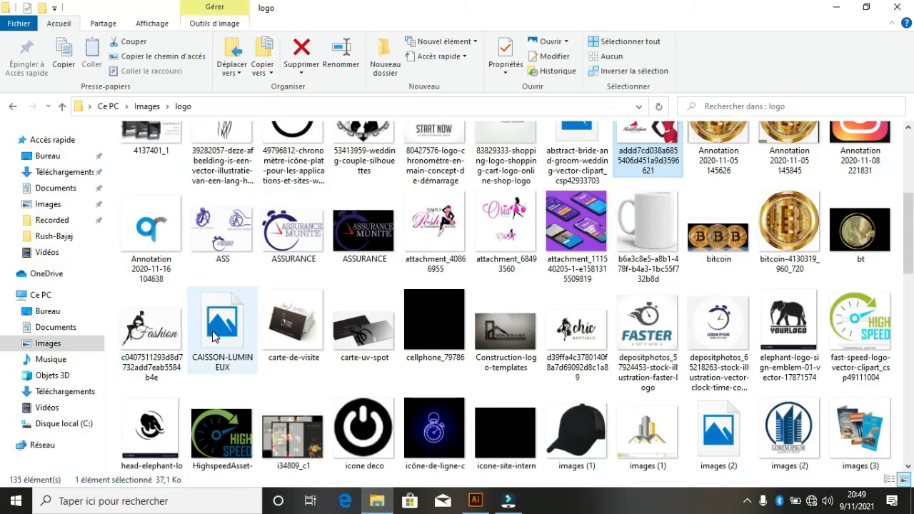
# - Open the icones folder inside Téléchargements
pyautogui.click(65, 392)
pyautogui.click(364, 304)
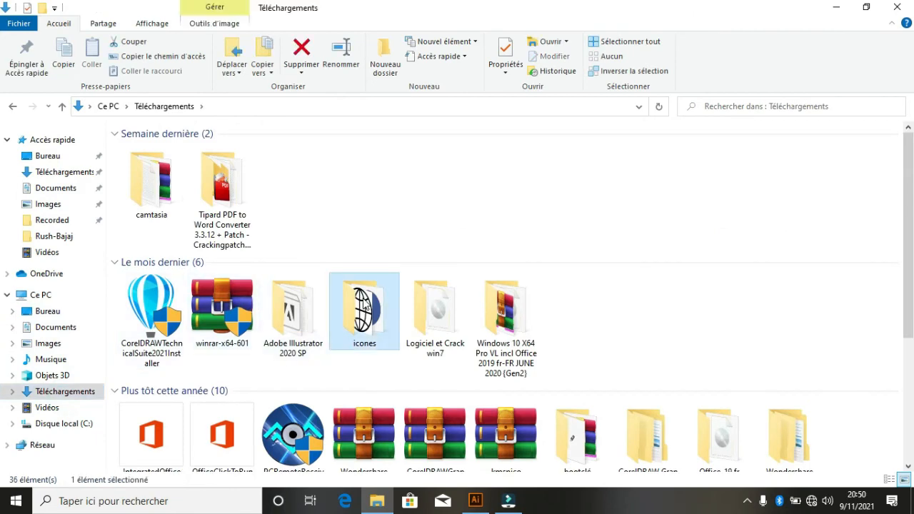
pyautogui.doubleClick(364, 303)
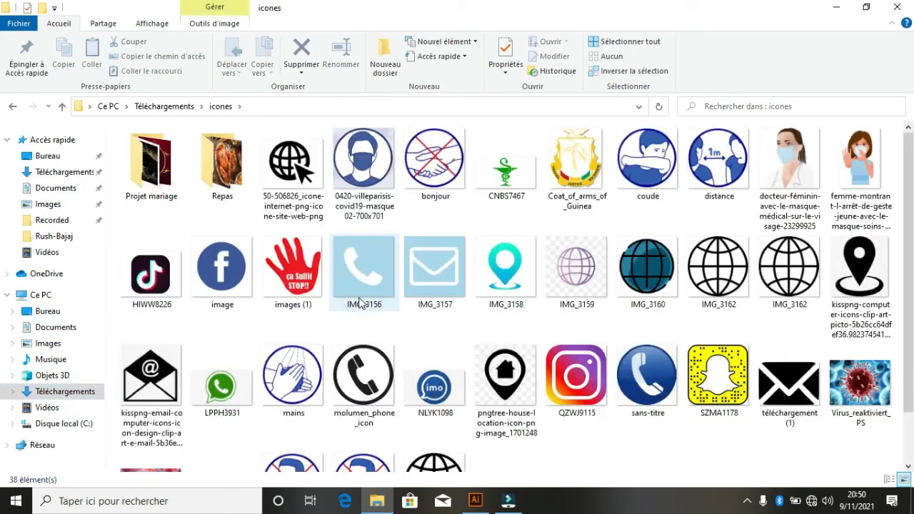
# - Select the Instagram, Snapchat, Facebook and TikTok icons and drag them toward Illustrator
pyautogui.click(238, 277)
pyautogui.keyDown('ctrl'); pyautogui.click(165, 293); pyautogui.keyUp('ctrl')
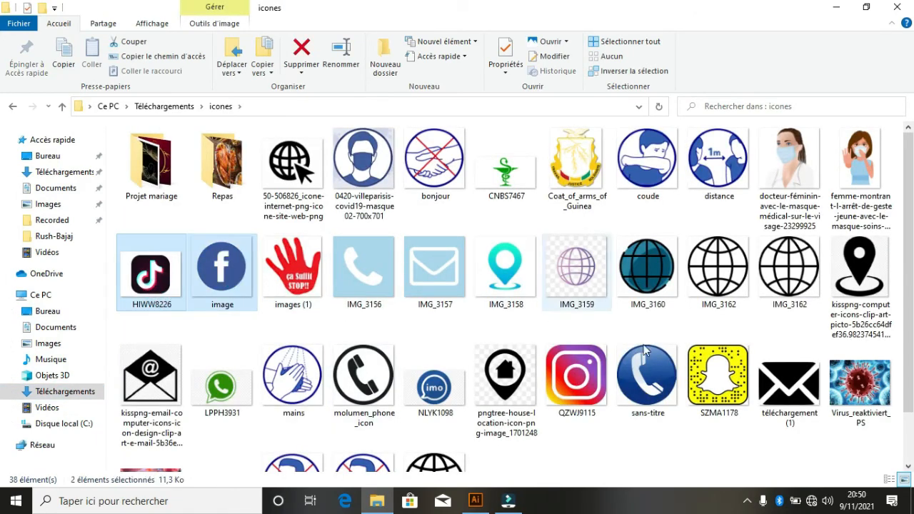
pyautogui.keyDown('ctrl'); pyautogui.click(587, 386); pyautogui.keyUp('ctrl')
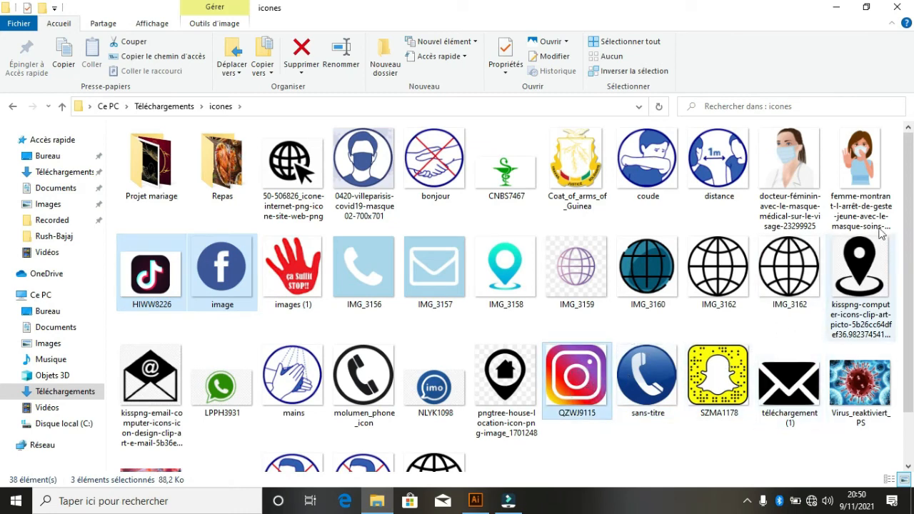
pyautogui.scroll(-2, 907, 257)
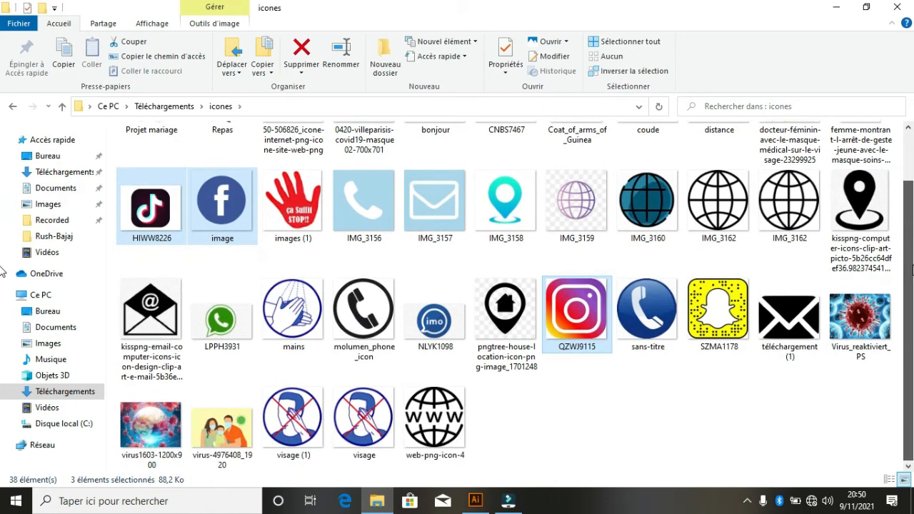
pyautogui.scroll(1, 3, 236)
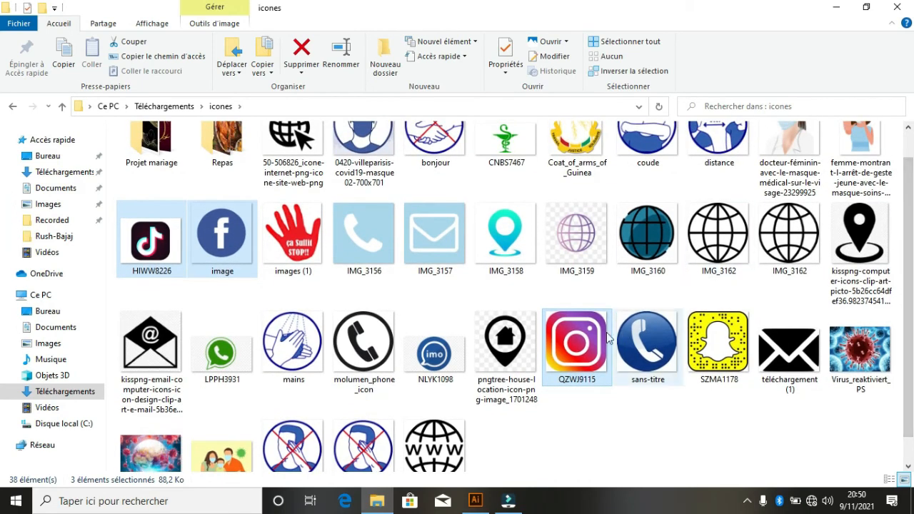
pyautogui.click(584, 333)
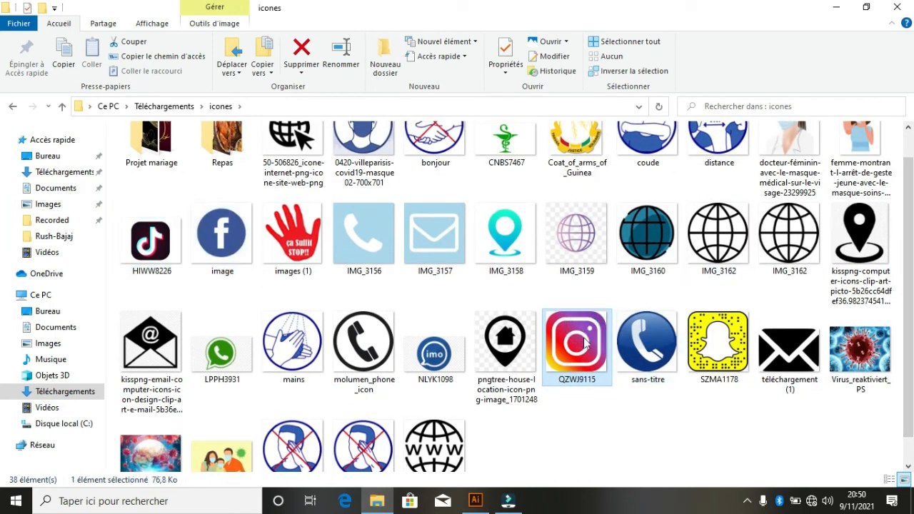
pyautogui.keyDown('ctrl'); pyautogui.click(705, 335); pyautogui.keyUp('ctrl')
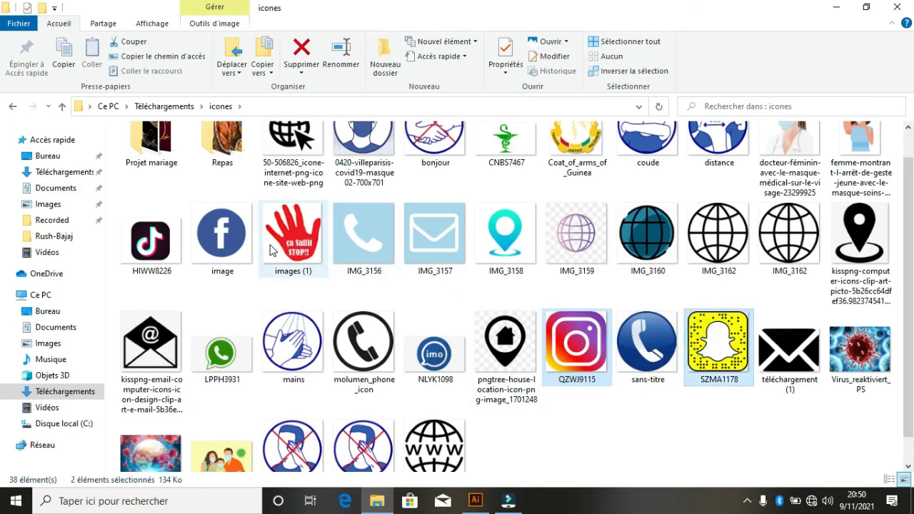
pyautogui.keyDown('ctrl'); pyautogui.click(236, 239); pyautogui.keyUp('ctrl')
pyautogui.keyDown('ctrl'); pyautogui.click(155, 243); pyautogui.keyUp('ctrl')
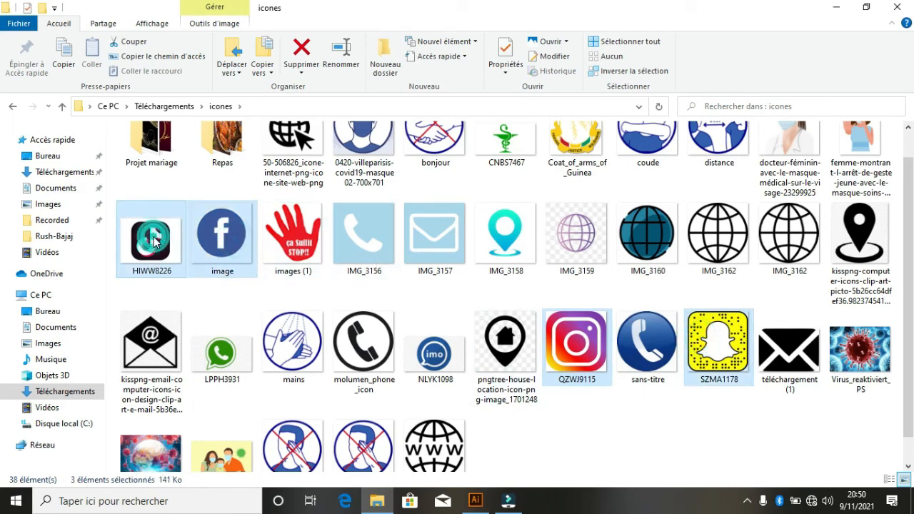
pyautogui.moveTo(155, 243); pyautogui.dragTo(450, 303)
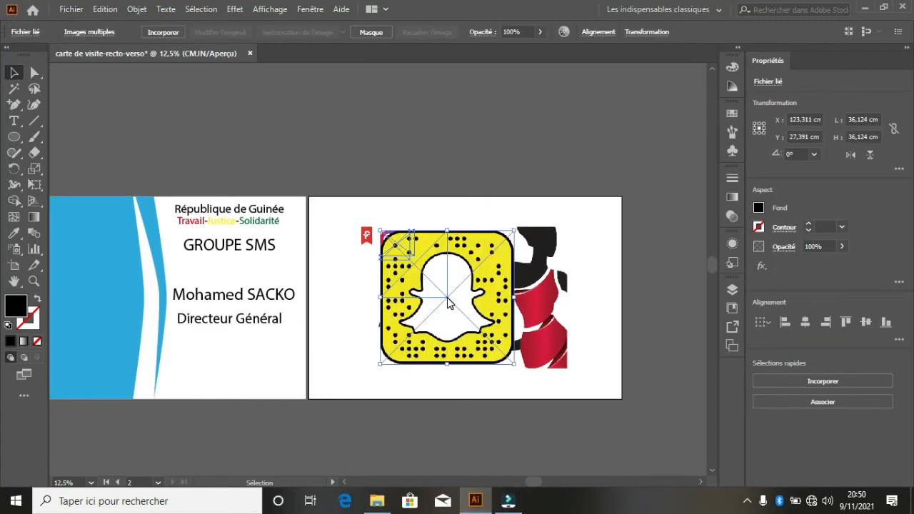
# - Position the Snapchat icon at the bottom of the back card, shrunk to about 9 cm
pyautogui.moveTo(496, 271); pyautogui.dragTo(409, 359)
pyautogui.click(621, 125)
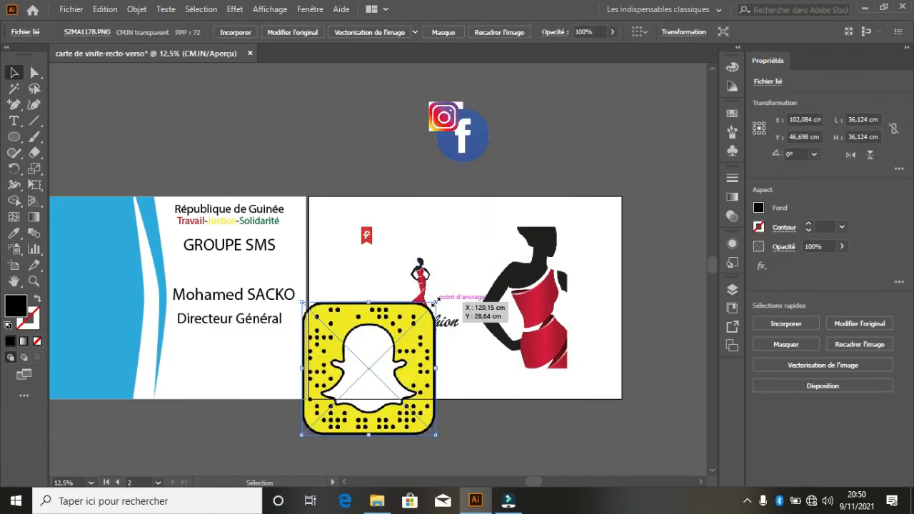
pyautogui.moveTo(435, 302); pyautogui.dragTo(342, 383)
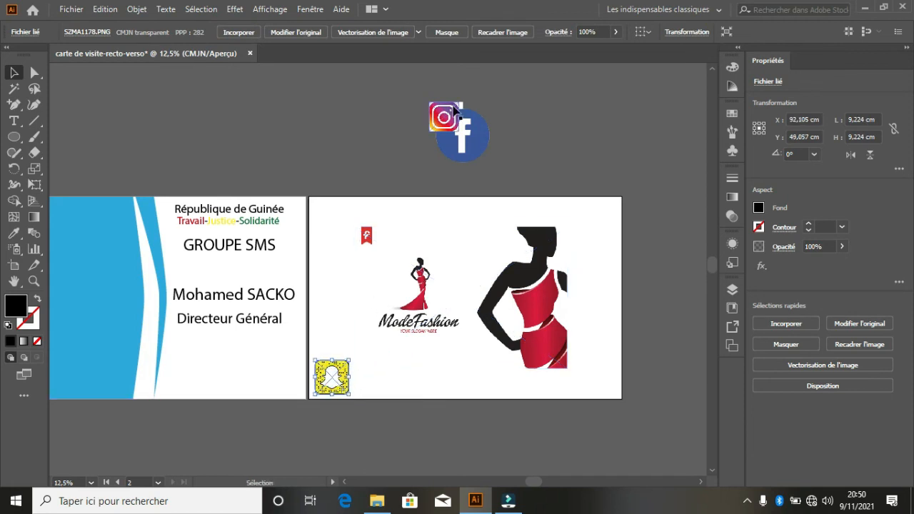
# - Line up the Instagram, Facebook and TikTok icons beside Snapchat along the bottom edge
pyautogui.moveTo(455, 118); pyautogui.dragTo(404, 379)
pyautogui.moveTo(493, 131); pyautogui.dragTo(471, 380)
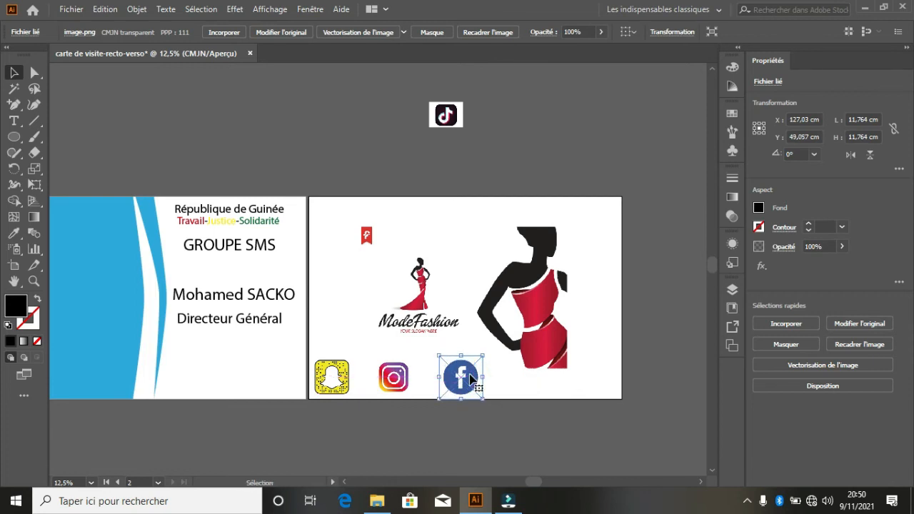
pyautogui.moveTo(455, 121); pyautogui.dragTo(537, 386)
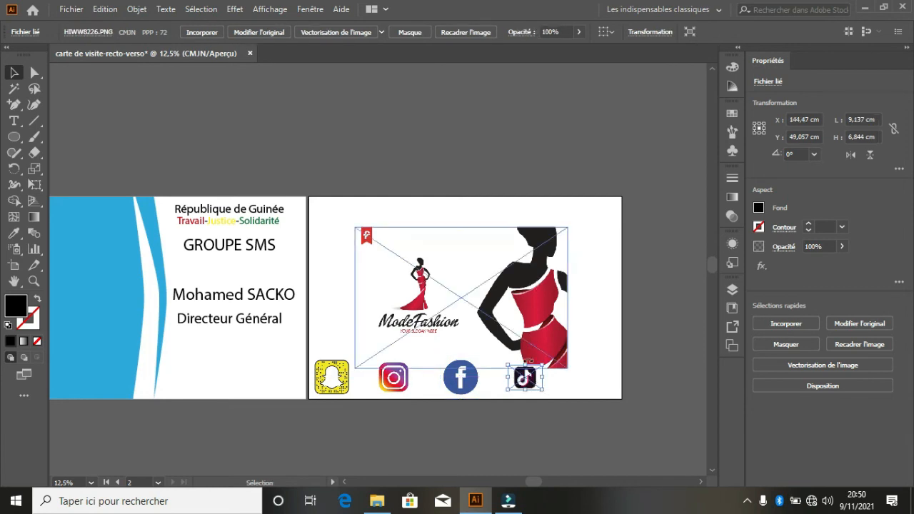
pyautogui.click(529, 146)
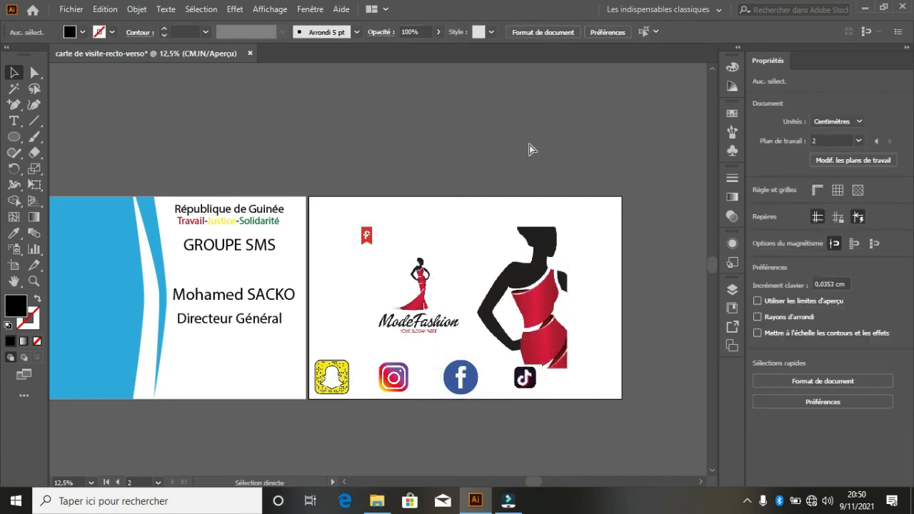
# - Zoom out, then back in to 8.33% to view both complete card sides
pyautogui.hotkey('ctrl', '-')
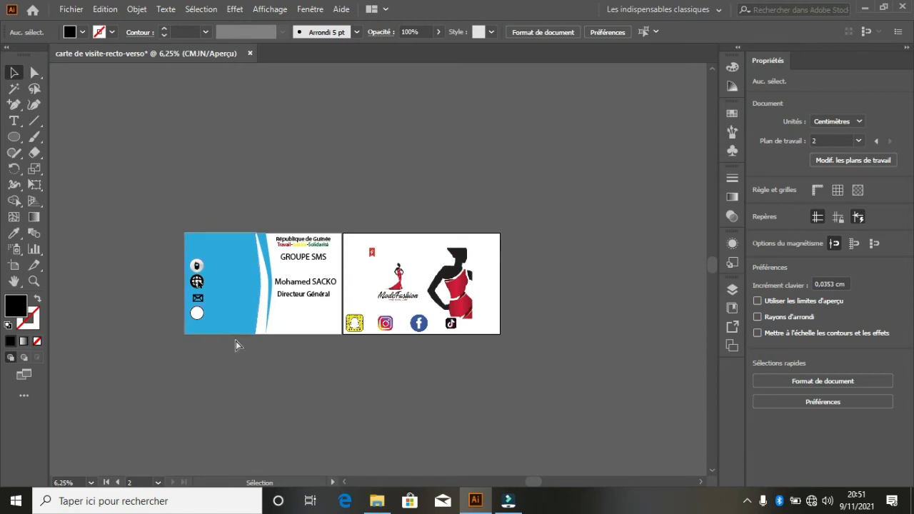
pyautogui.hotkey('ctrl', '+')
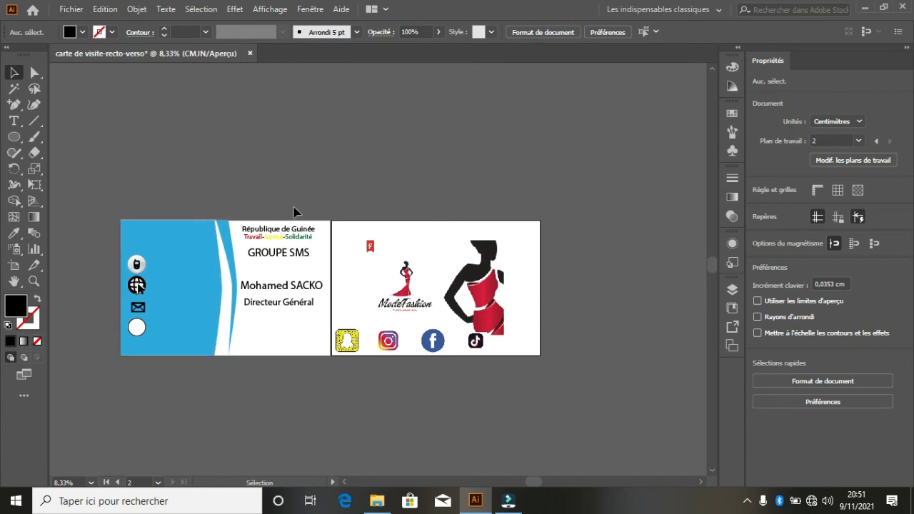
# - Save the card as Adobe PDF 'carte de visite-recto-verso' using default PDF settings
pyautogui.click(82, 11)
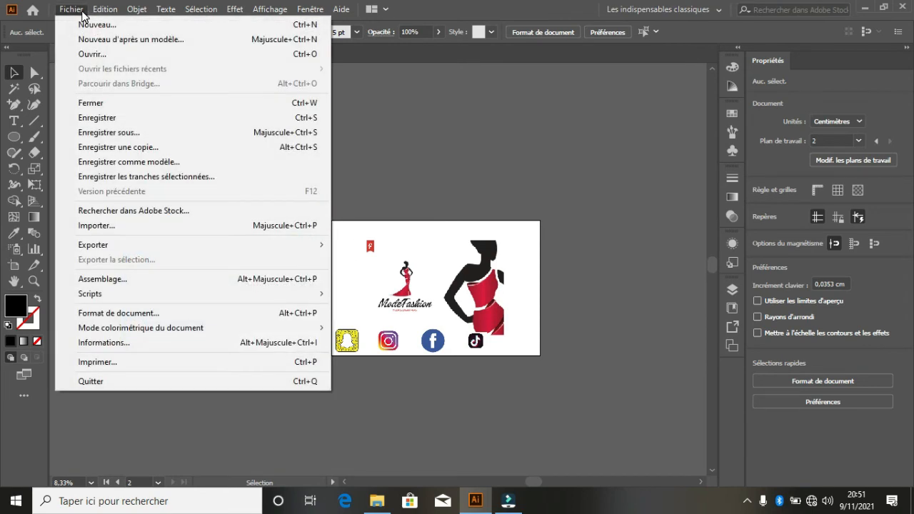
pyautogui.click(123, 133)
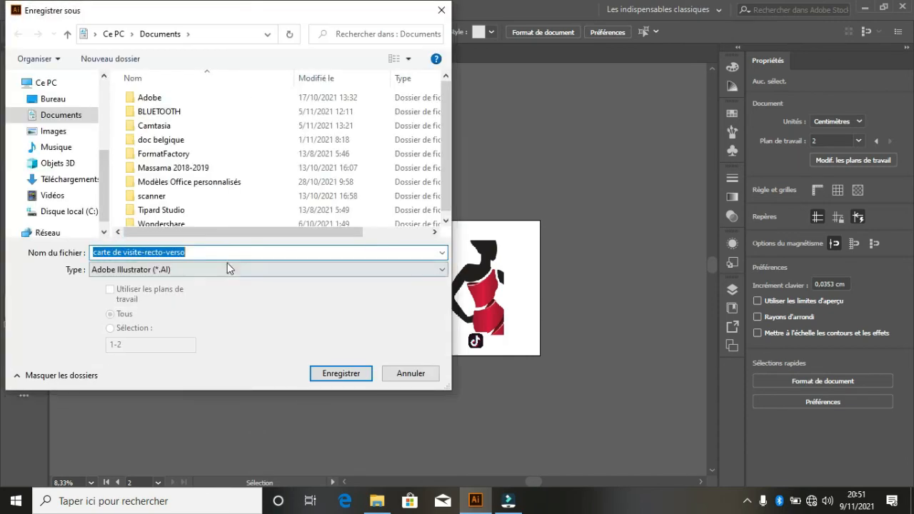
pyautogui.click(228, 269)
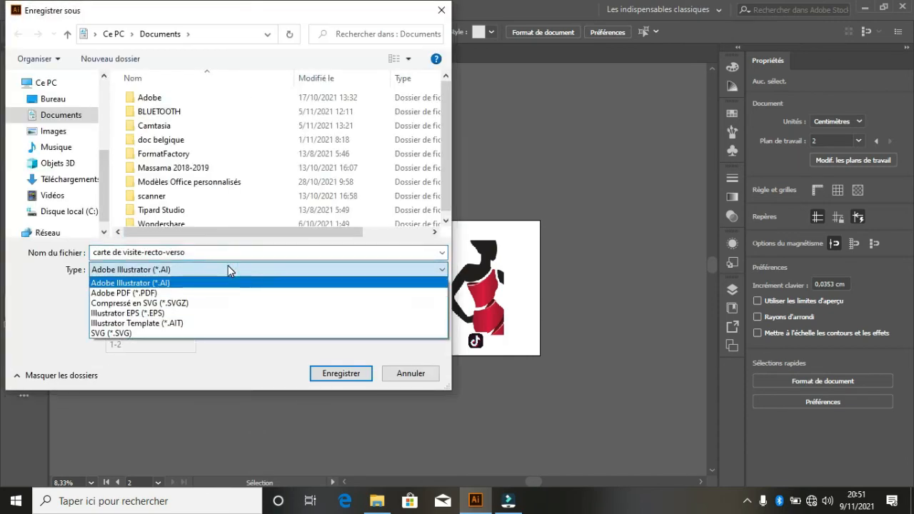
pyautogui.click(175, 293)
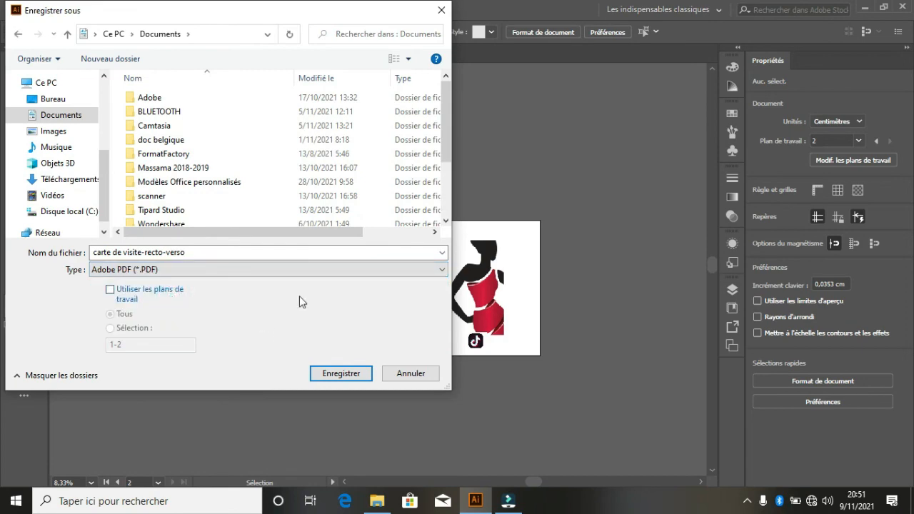
pyautogui.click(351, 368)
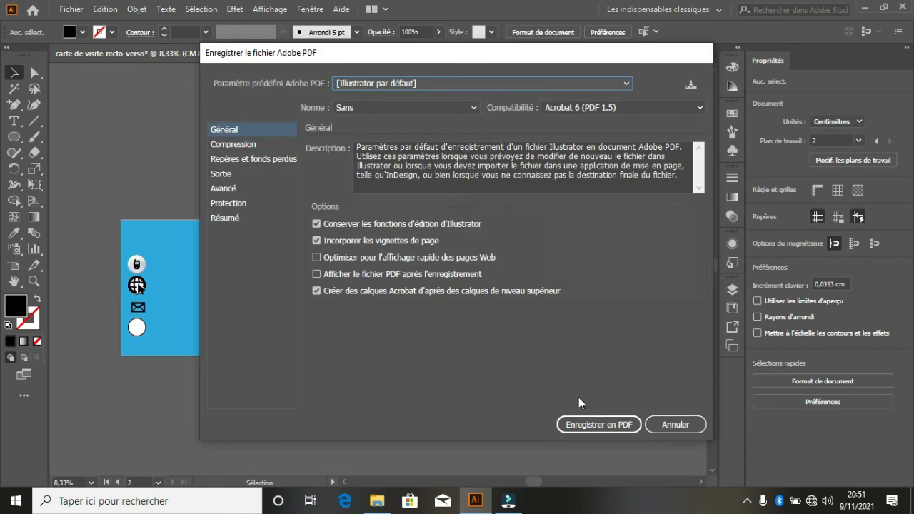
pyautogui.click(590, 423)
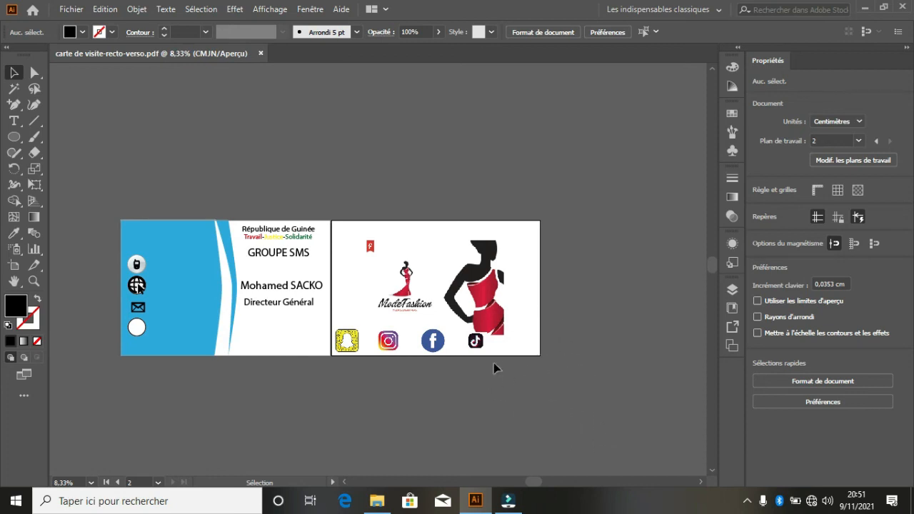
# - Open carte de visite-recto-verso.pdf from the Documents folder in File Explorer
pyautogui.click(376, 501)
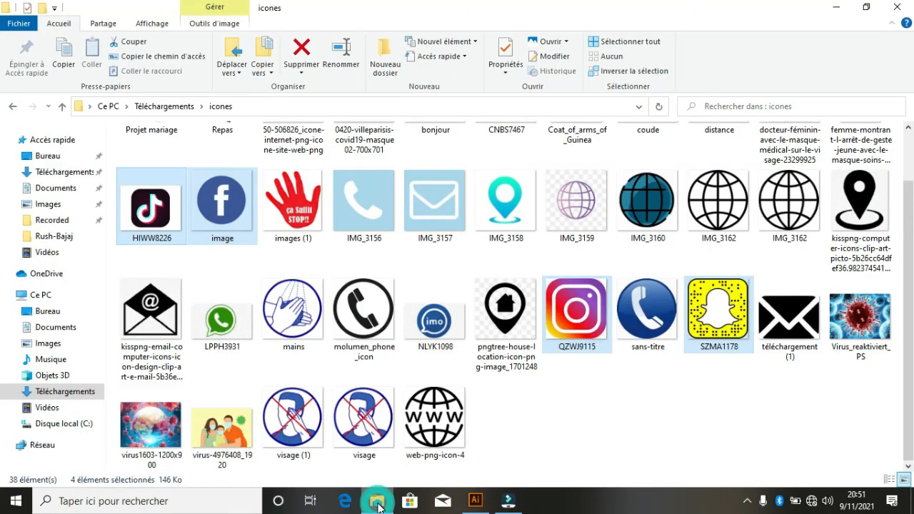
pyautogui.click(59, 187)
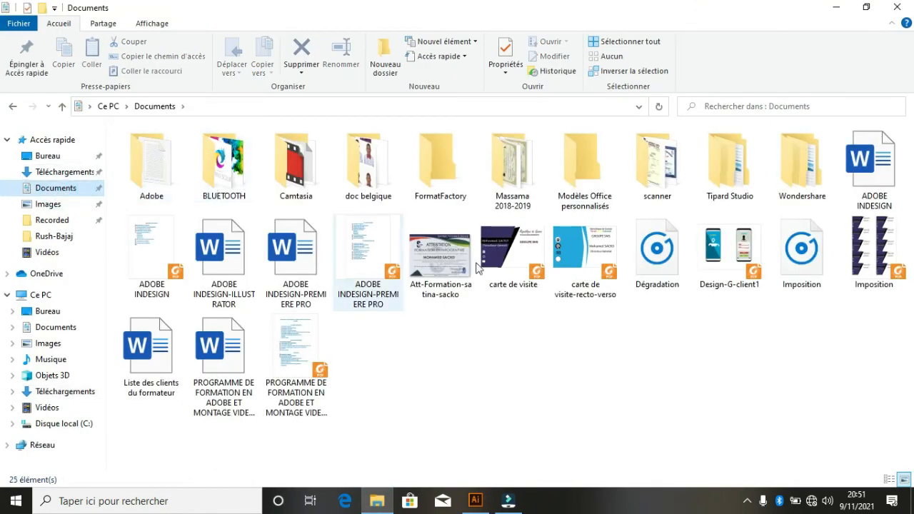
pyautogui.click(591, 247)
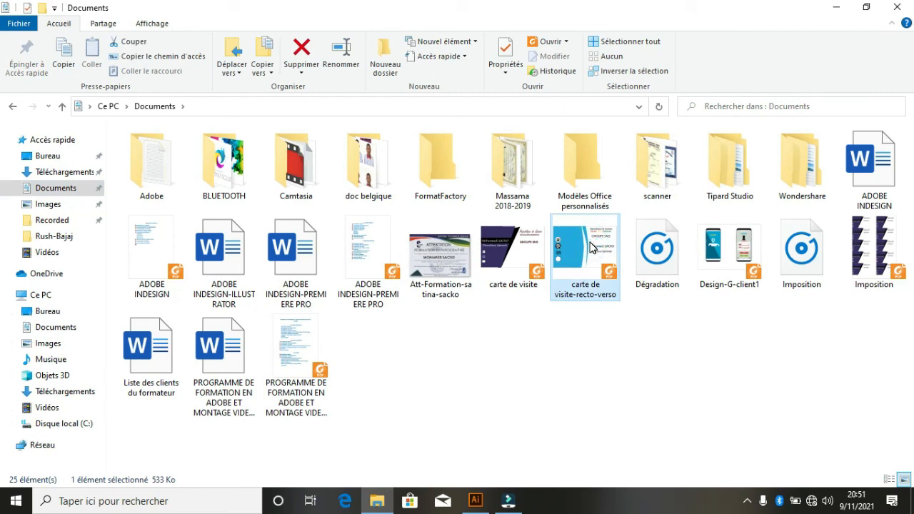
pyautogui.doubleClick(592, 248)
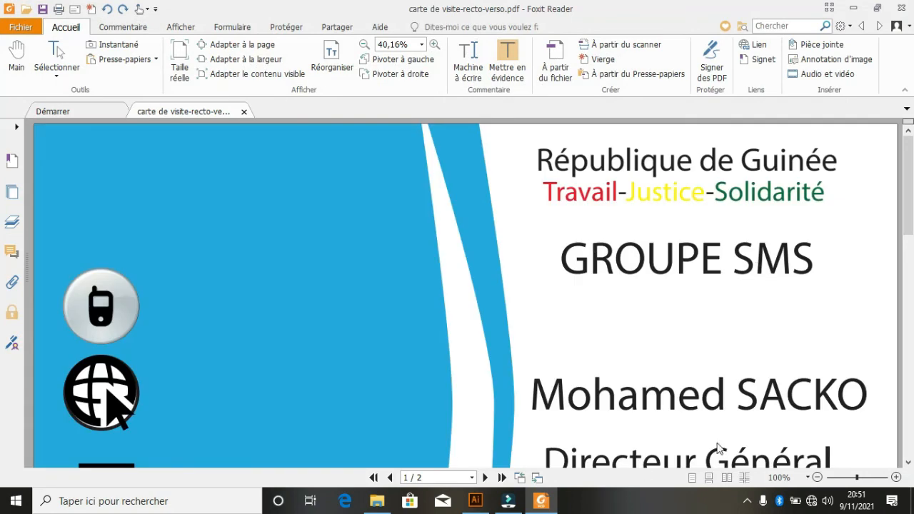
# - Zoom out in Foxit Reader to view both card pages, then close the reader
pyautogui.click(819, 477)
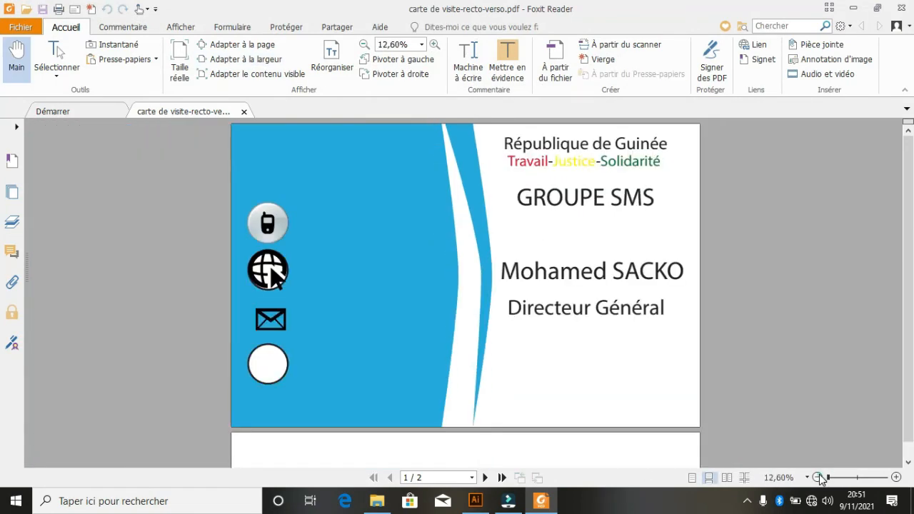
pyautogui.click(819, 477)
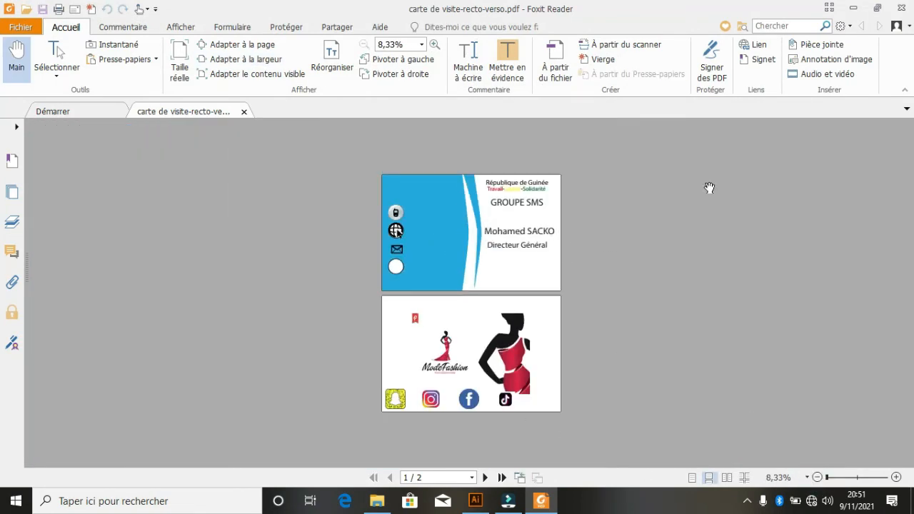
pyautogui.click(902, 8)
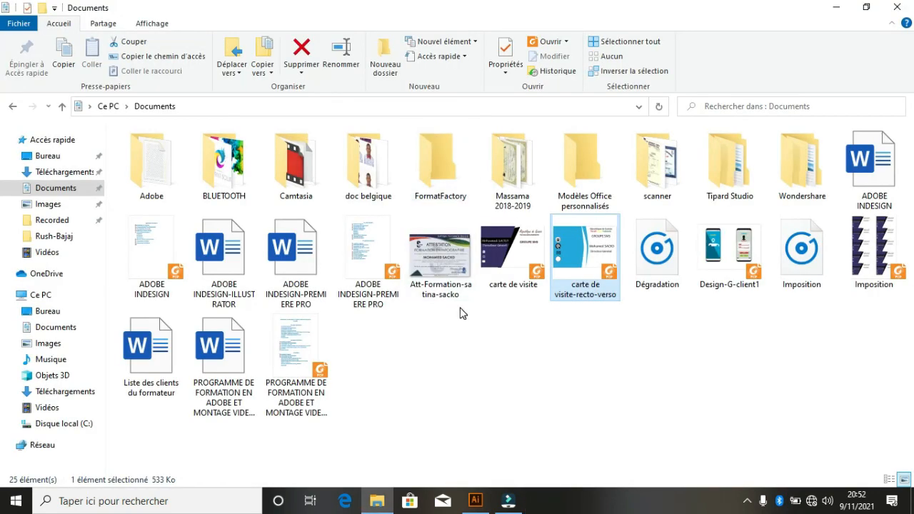
# - Resave the PDF using artboards with range 1-1, exporting only the front-side artboard
pyautogui.click(472, 496)
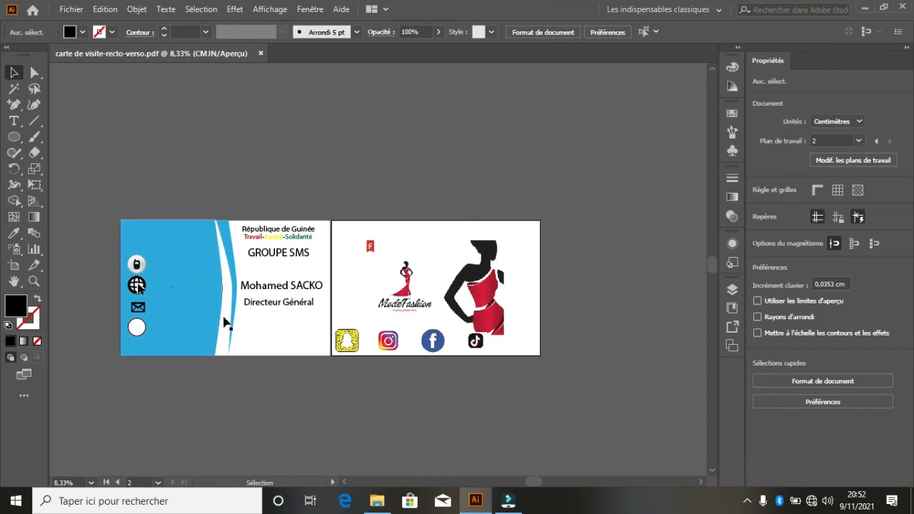
pyautogui.click(275, 348)
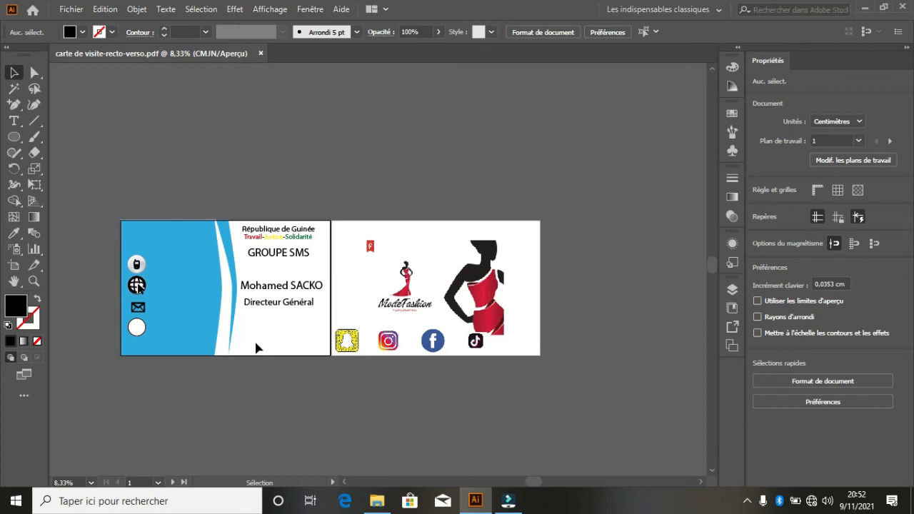
pyautogui.click(71, 10)
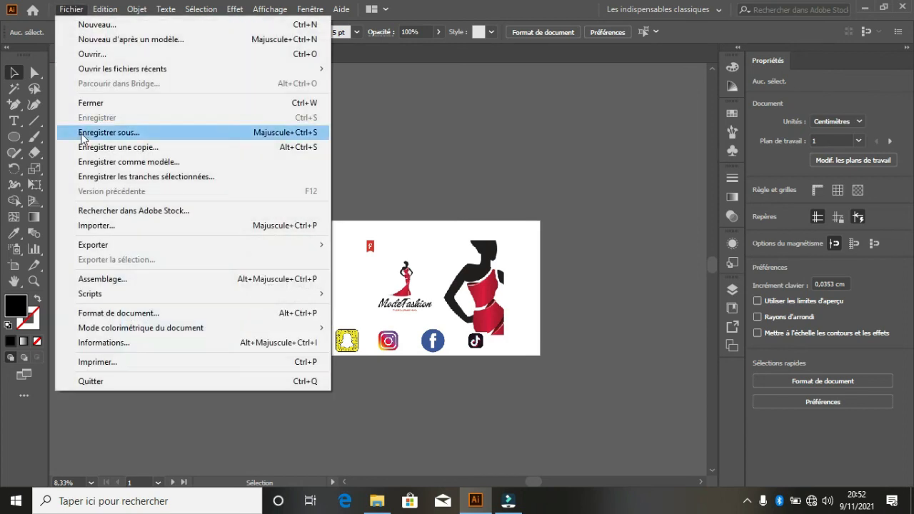
pyautogui.click(121, 136)
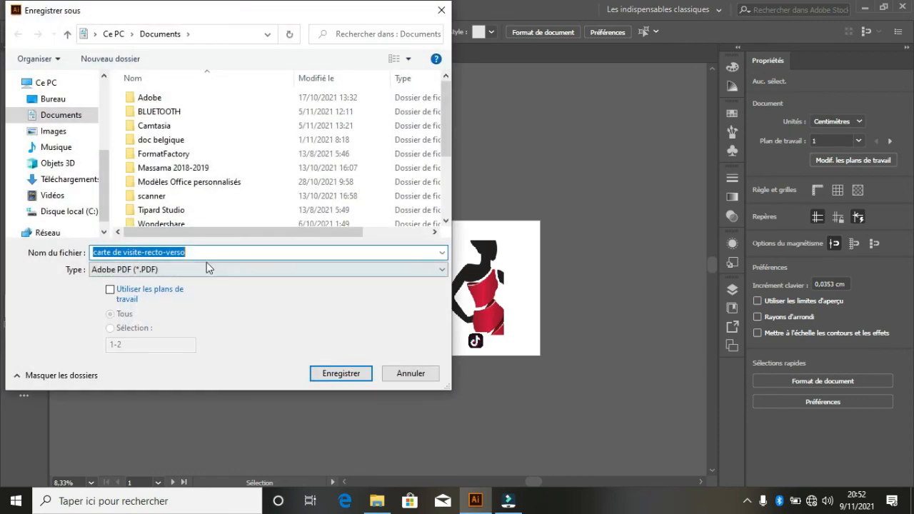
pyautogui.click(110, 291)
pyautogui.click(110, 329)
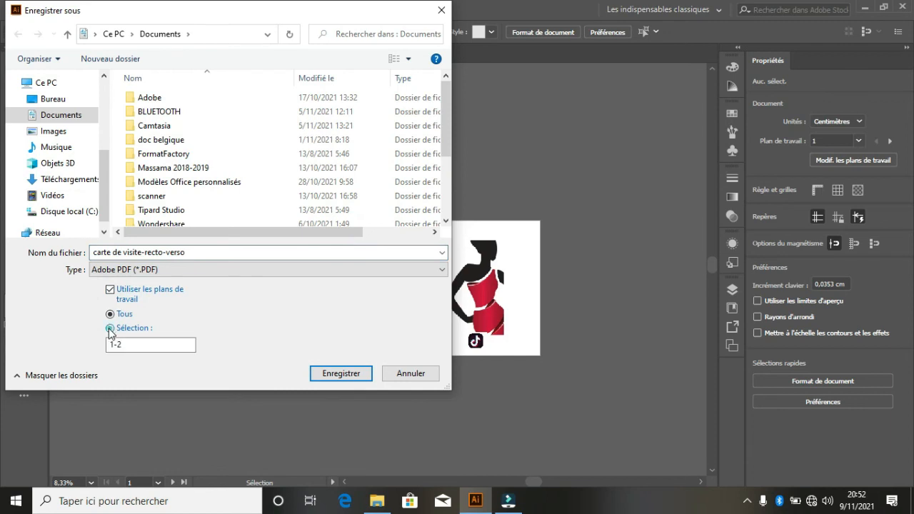
pyautogui.click(126, 348)
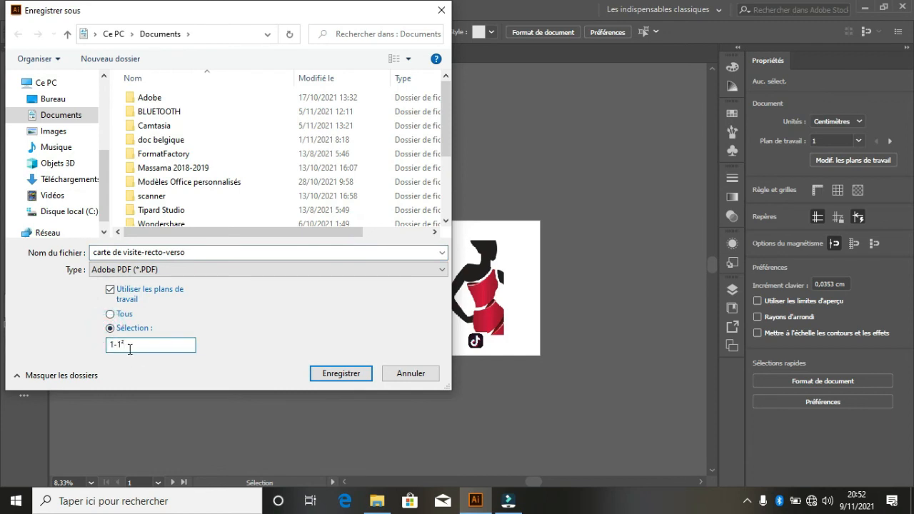
pyautogui.write('1')
pyautogui.click(343, 370)
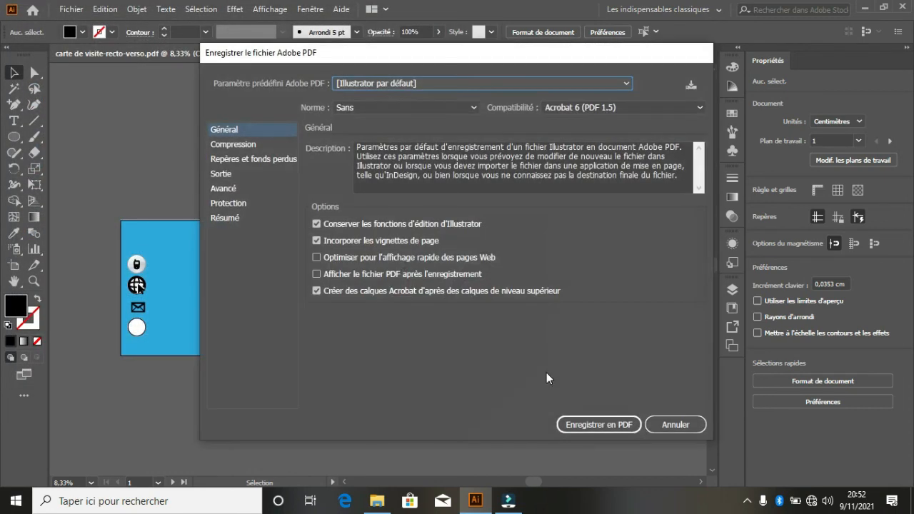
pyautogui.click(579, 424)
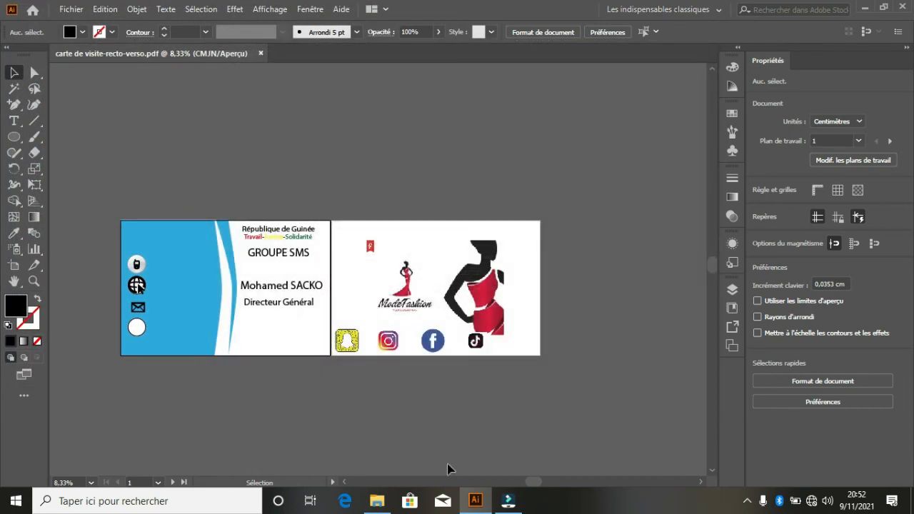
# - Refresh the Documents folder with Actualiser and select the updated carte de visite-recto-verso PDF
pyautogui.click(380, 498)
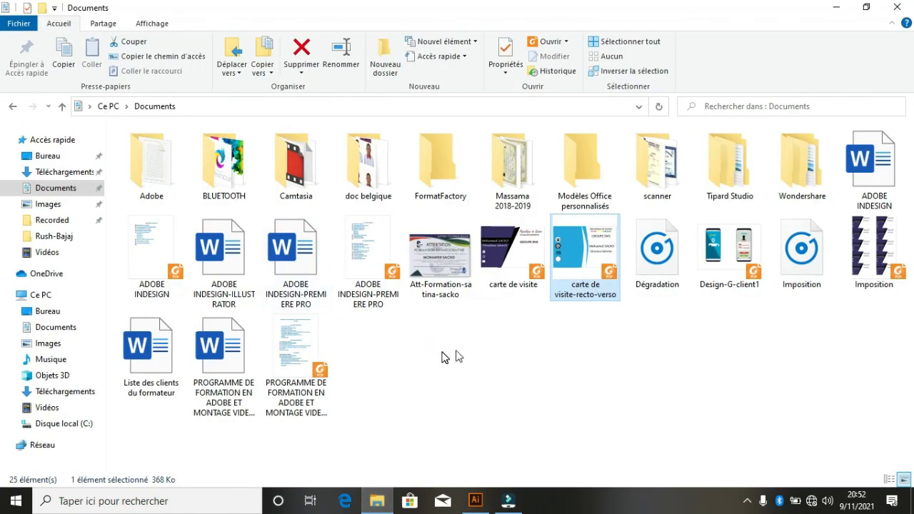
pyautogui.rightClick(611, 377)
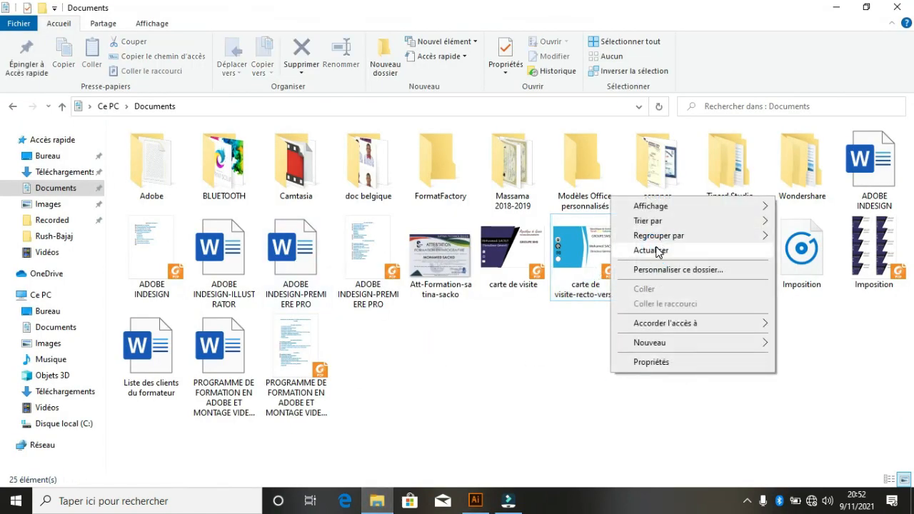
pyautogui.click(657, 252)
pyautogui.click(594, 252)
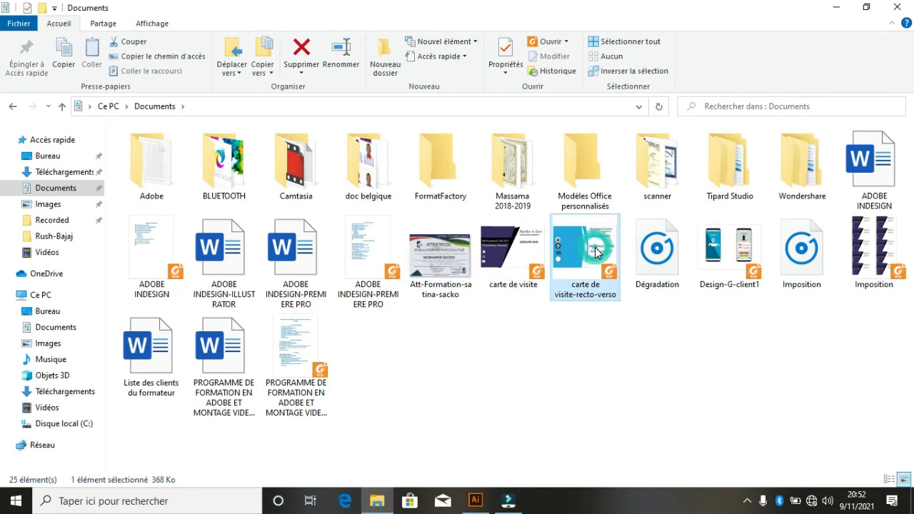